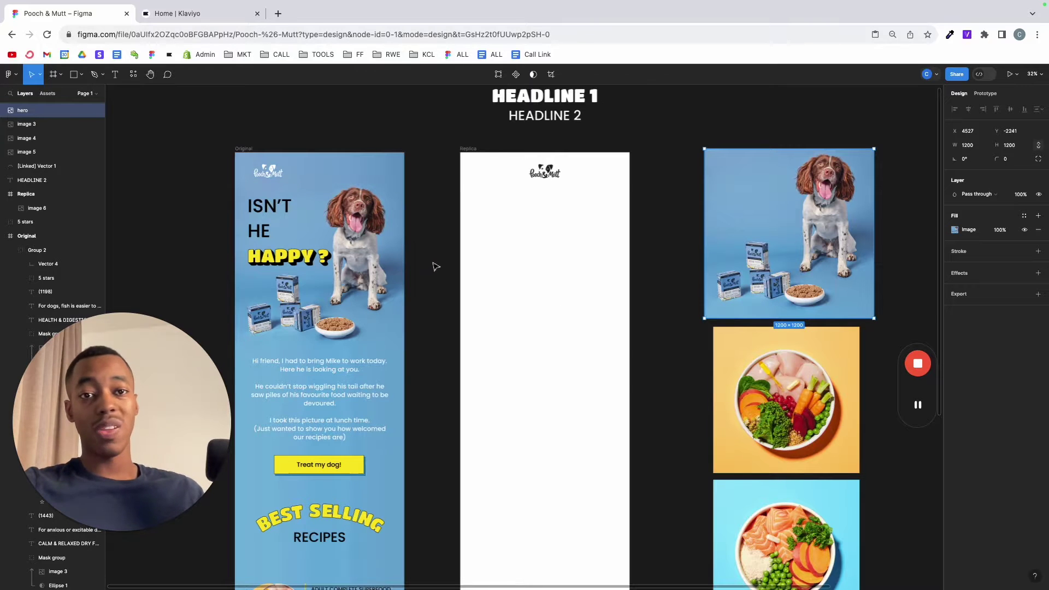
- Examine the Original email design from the hero section down to the best-selling recipes, plus the Replica frame and its source images
scroll(427, 257, left, 4)
scroll(426, 257, up, 3)
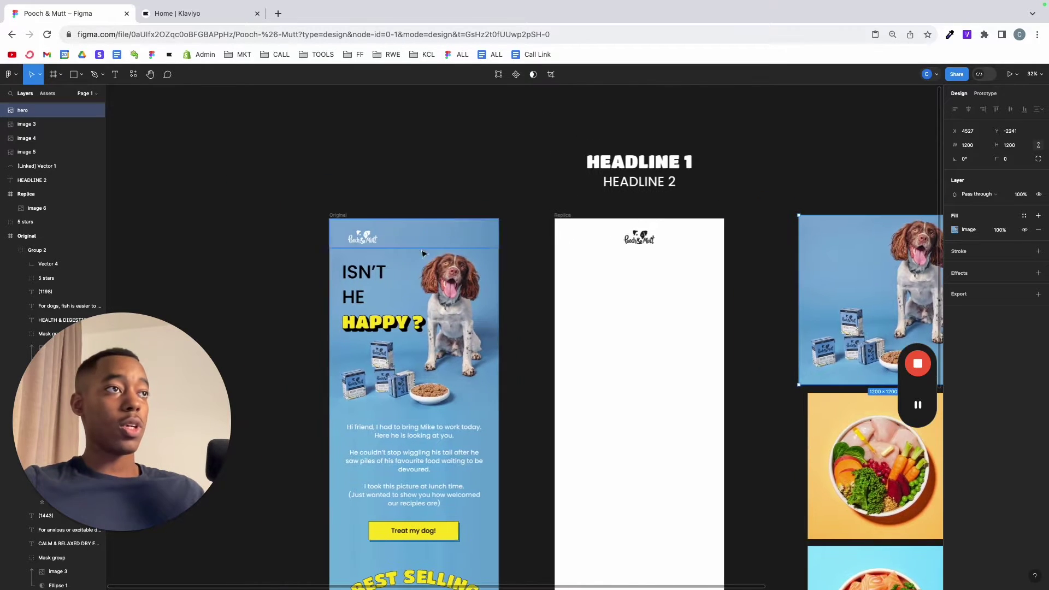
scroll(423, 253, up, 5)
scroll(411, 295, down, 10)
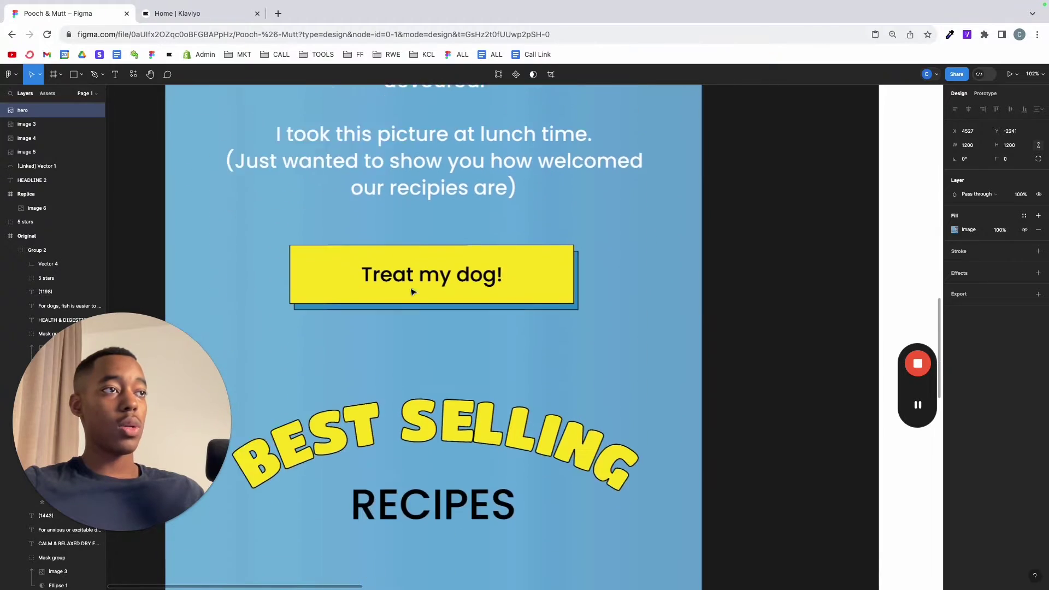
scroll(413, 292, down, 5)
scroll(413, 291, down, 6)
scroll(413, 292, up, 5)
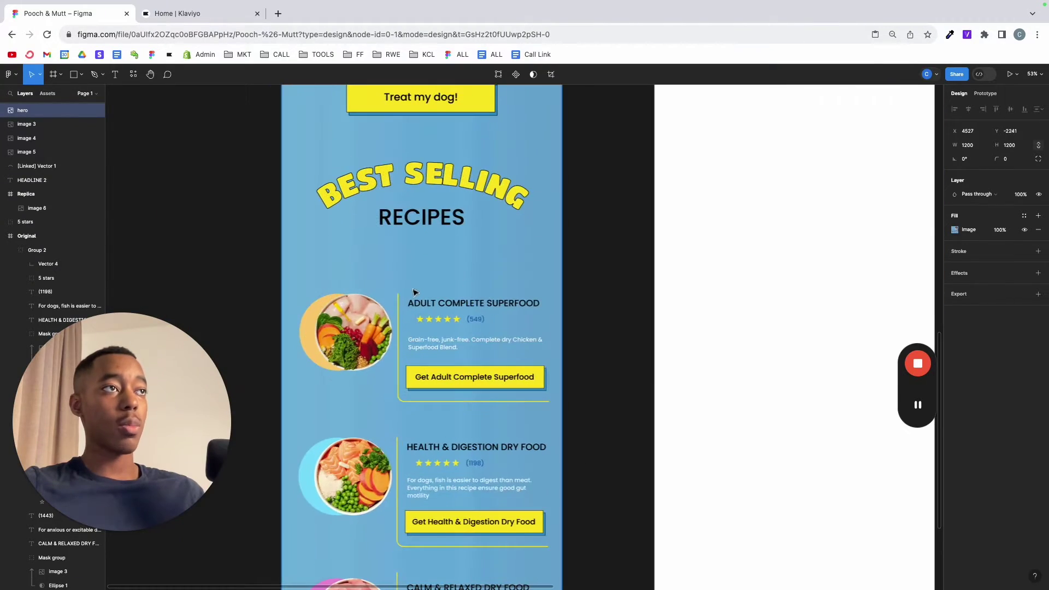
scroll(414, 292, up, 8)
scroll(465, 291, right, 5)
scroll(508, 292, up, 2)
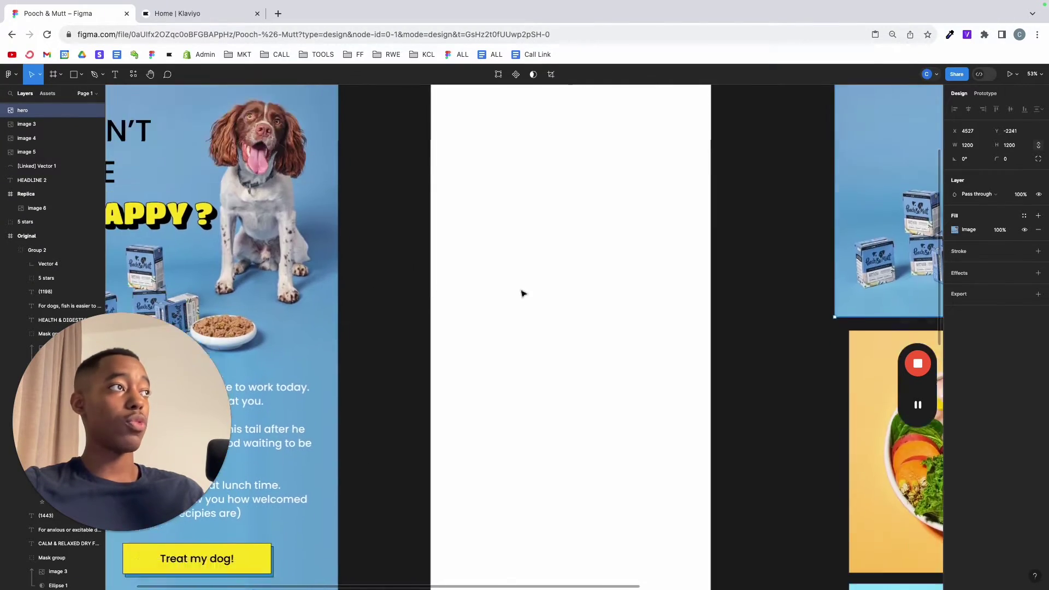
scroll(524, 292, down, 2)
scroll(525, 291, up, 4)
scroll(525, 293, up, 3)
scroll(525, 292, right, 2)
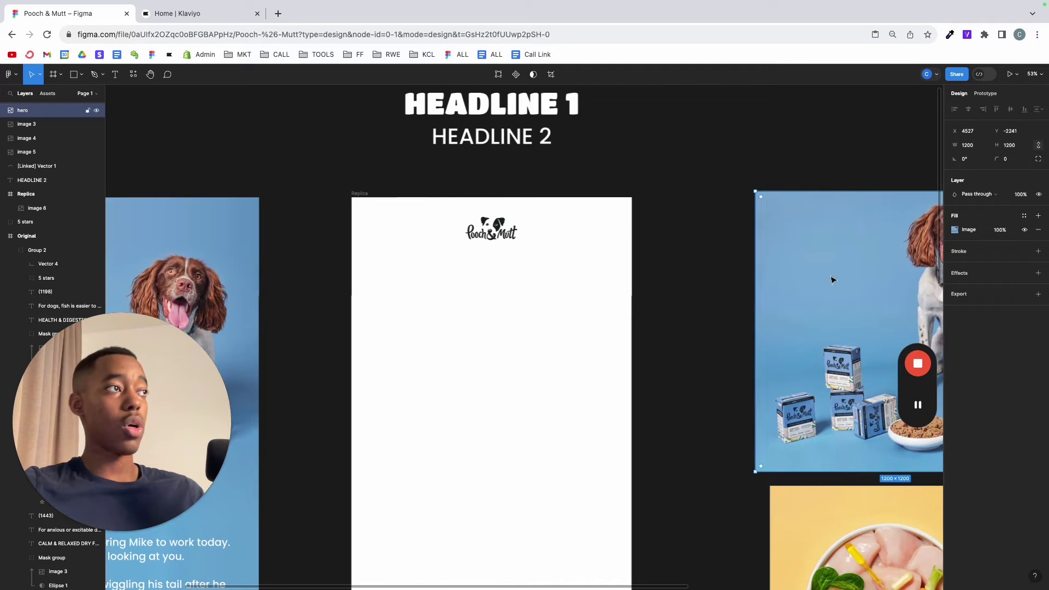
- Duplicate the hero dog image into the Replica frame, spanning its full width at X 0, Y 173
scroll(592, 316, right, 2)
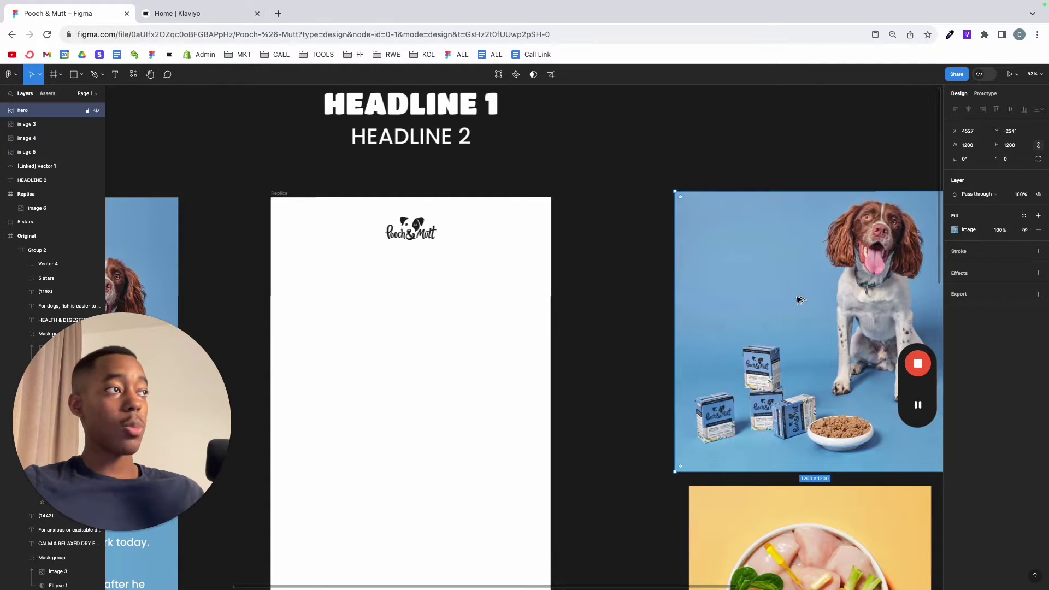
drag(804, 300, 396, 373)
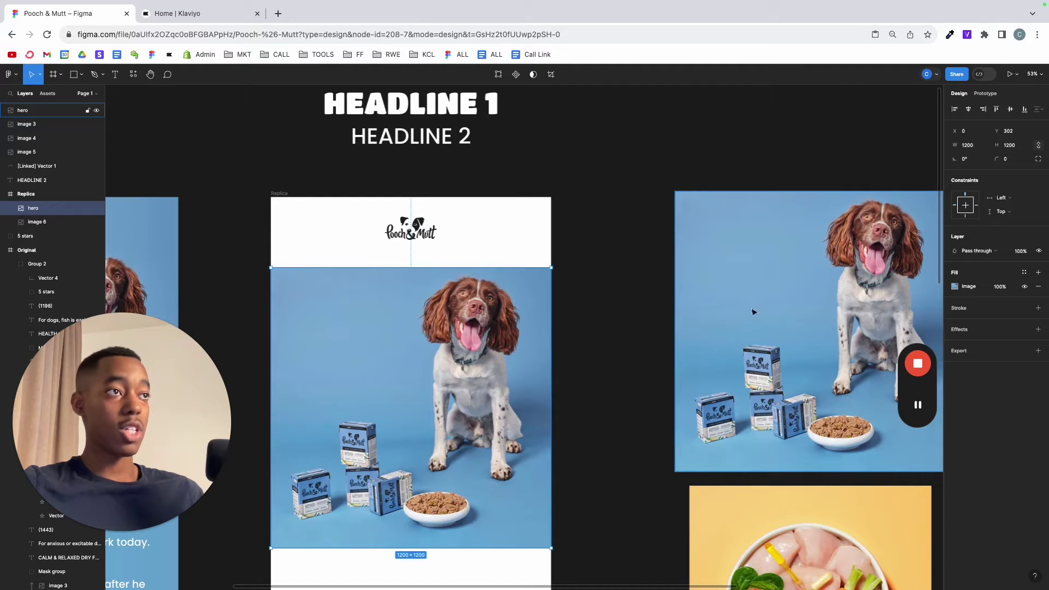
drag(336, 418, 337, 387)
scroll(366, 379, up, 5)
scroll(375, 375, up, 3)
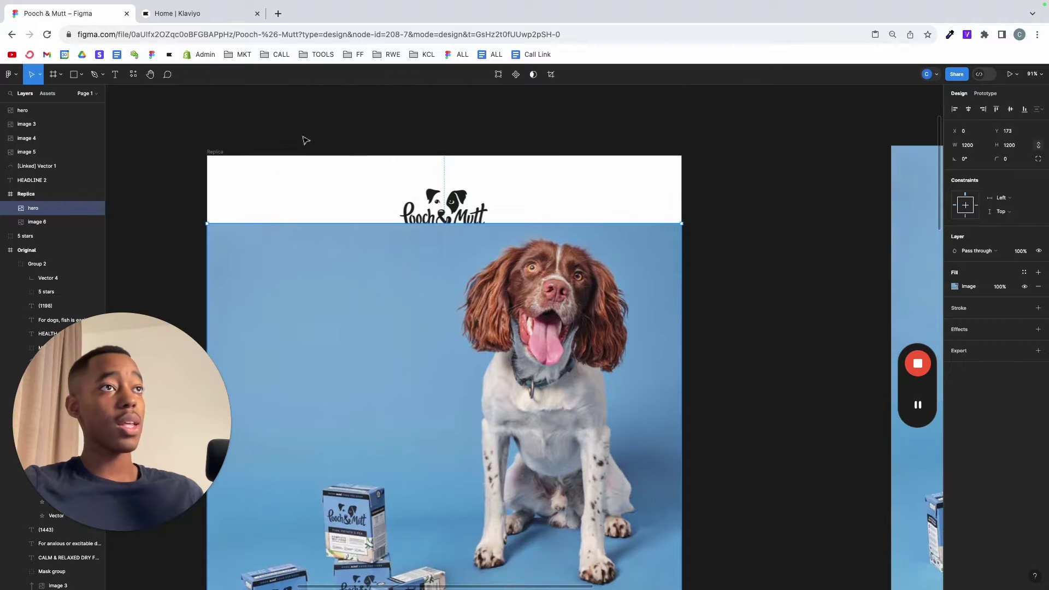
click(295, 144)
drag(218, 162, 473, 193)
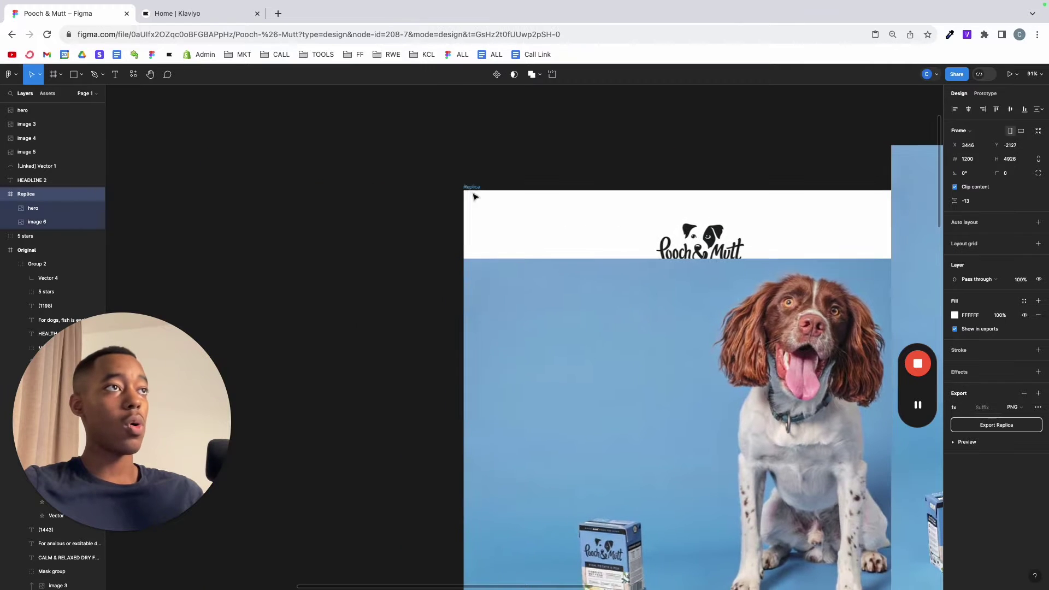
key(super+z)
drag(237, 172, 643, 195)
click(642, 196)
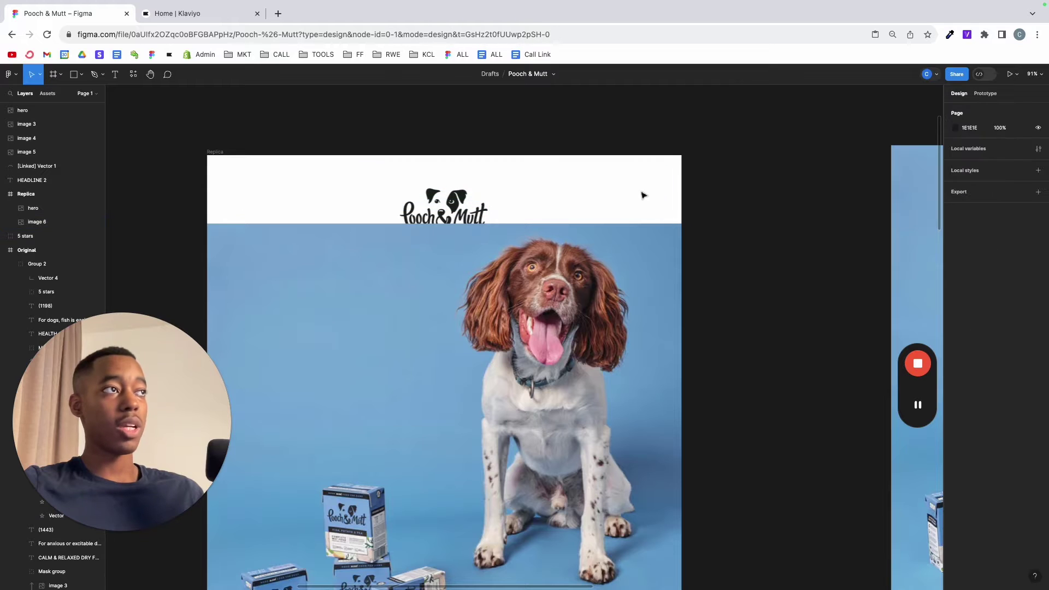
- Draw a 1200 × 173 rectangle across the Replica header above the hero image and send it to the back, behind the logo
key(r)
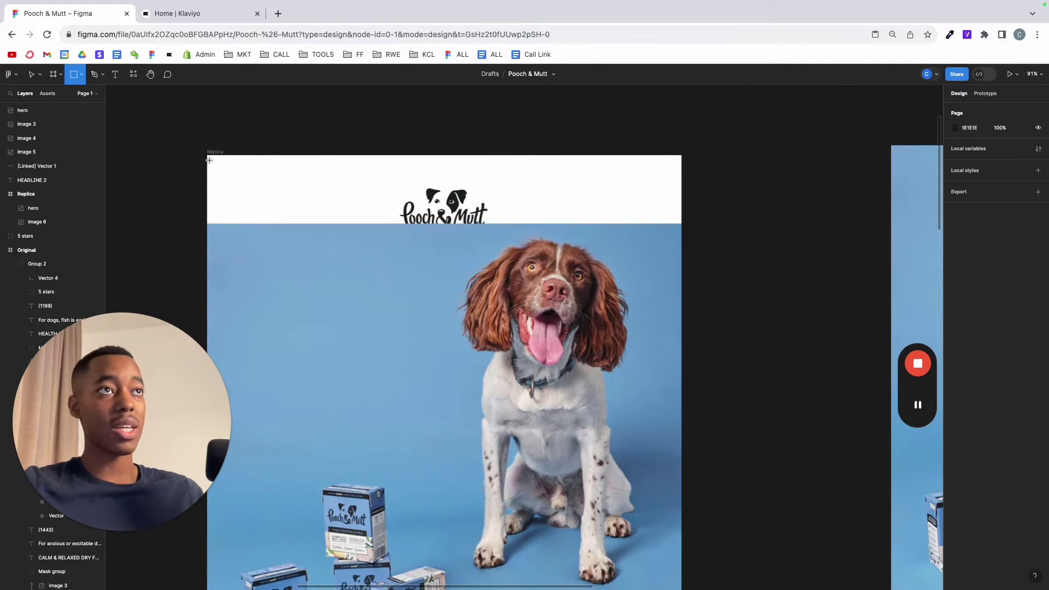
mouse_move(207, 154)
mouse_down()
mouse_move(488, 223)
mouse_move(699, 216)
mouse_move(682, 224)
mouse_up()
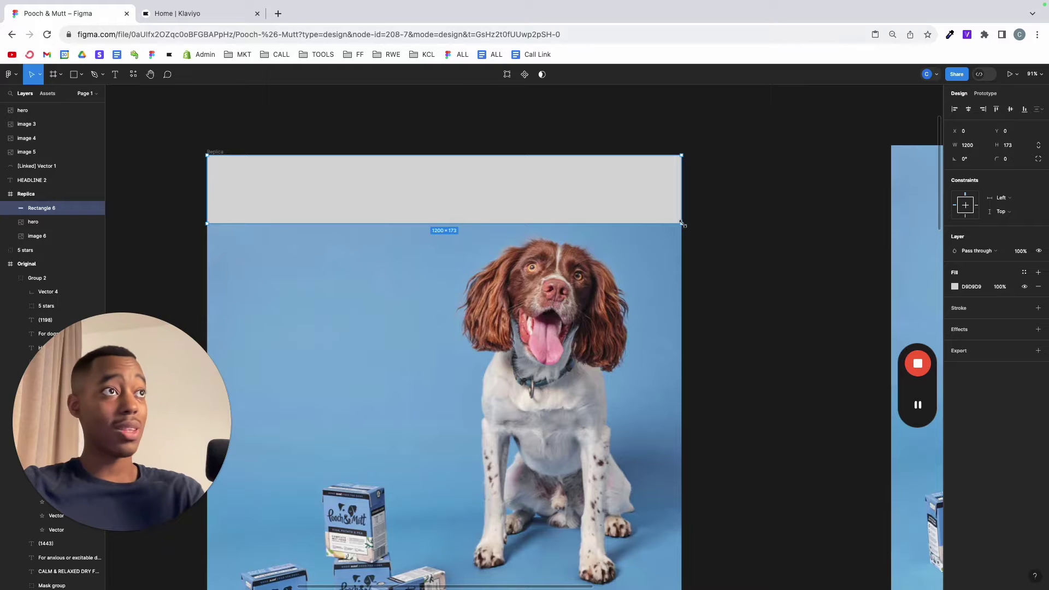
key(super+shift+bracketleft)
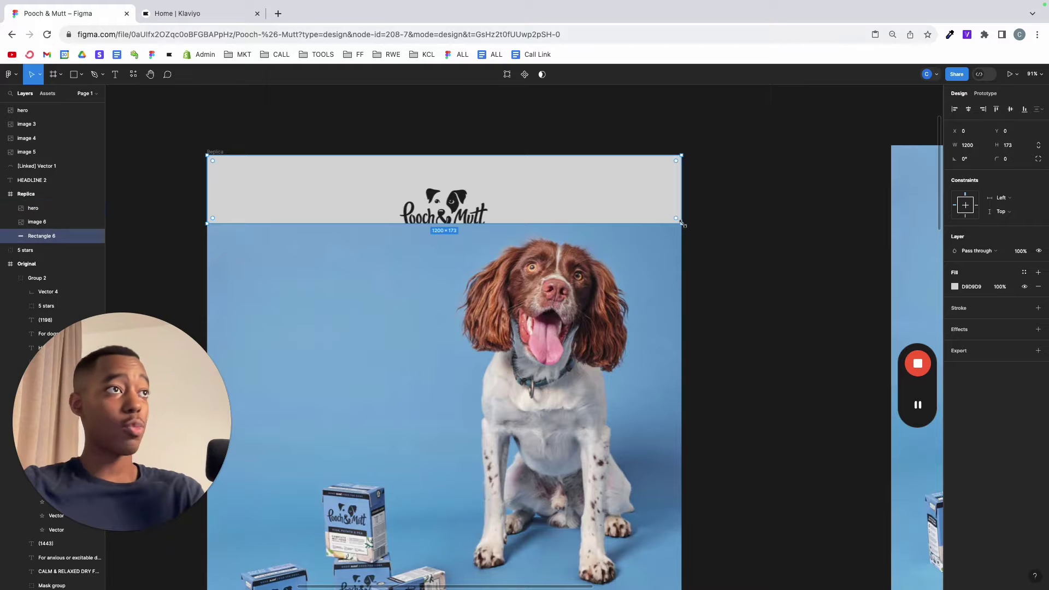
- Give the header rectangle a linear gradient fill running horizontally along its bottom edge, from corner to corner
click(955, 288)
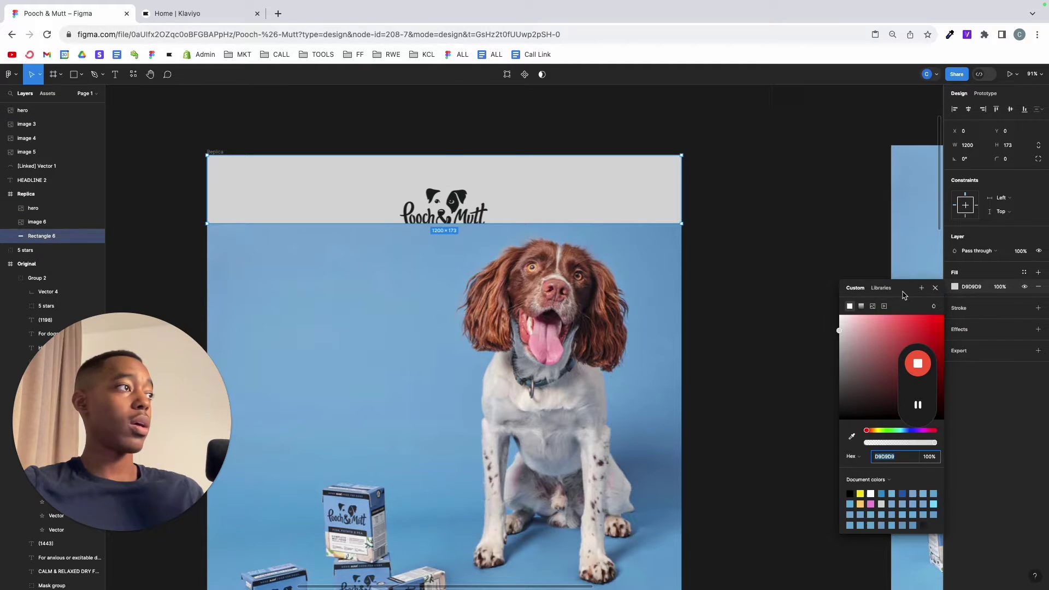
click(862, 307)
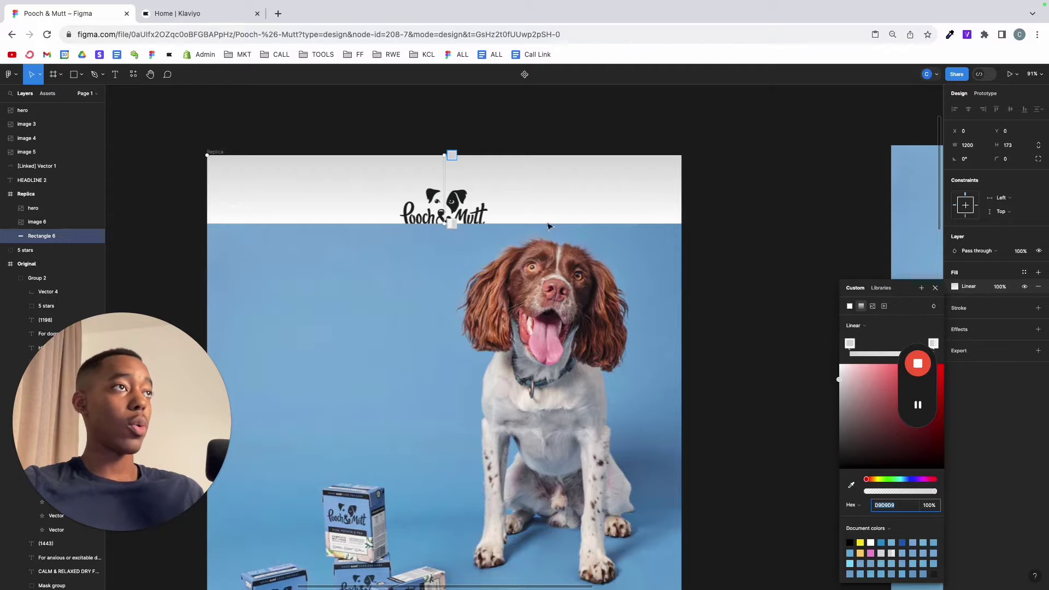
drag(446, 157, 355, 148)
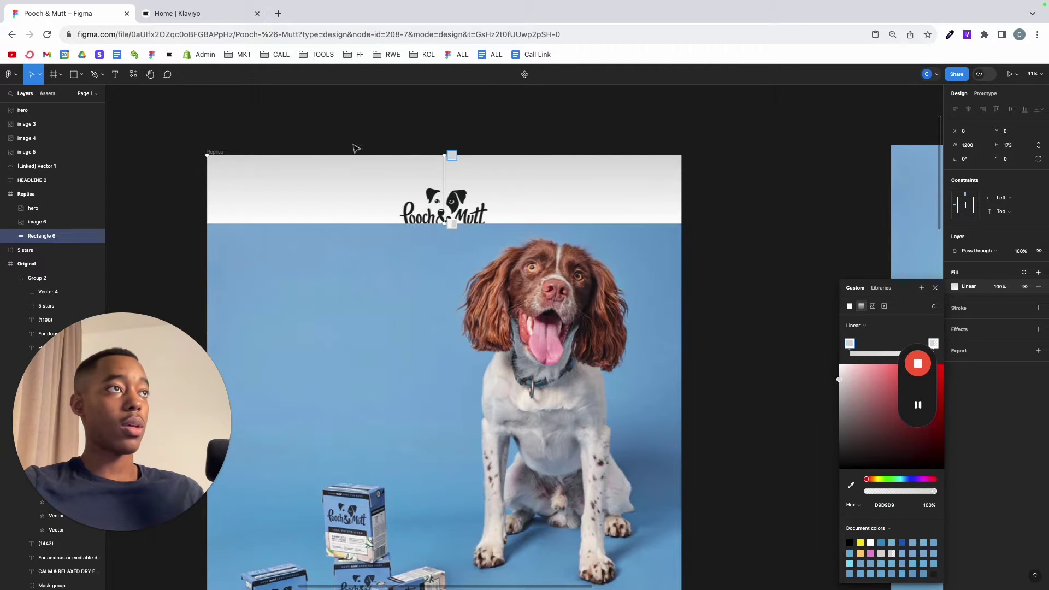
drag(445, 155, 207, 223)
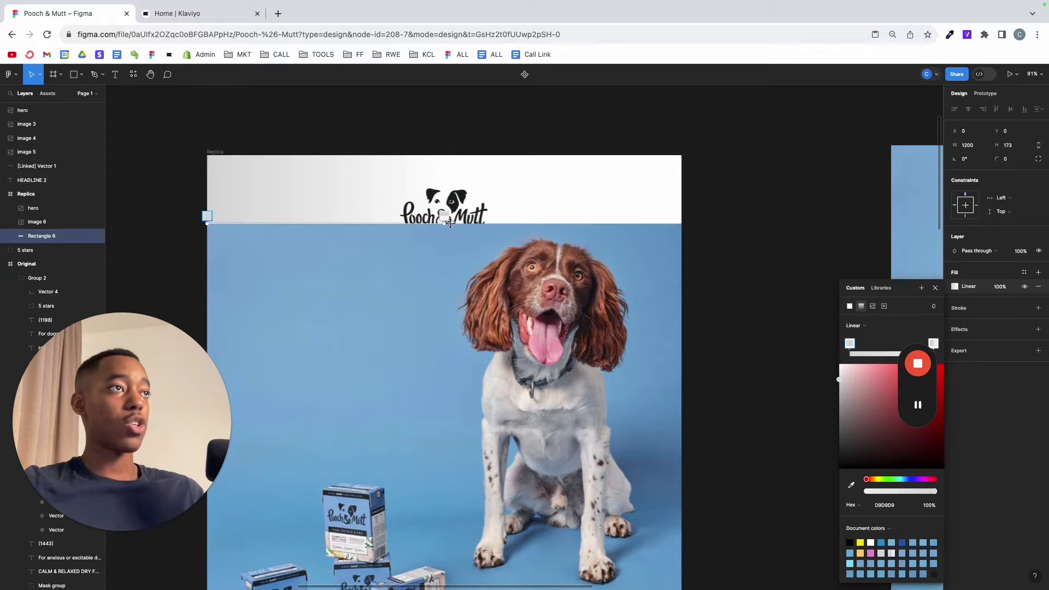
drag(445, 219, 680, 223)
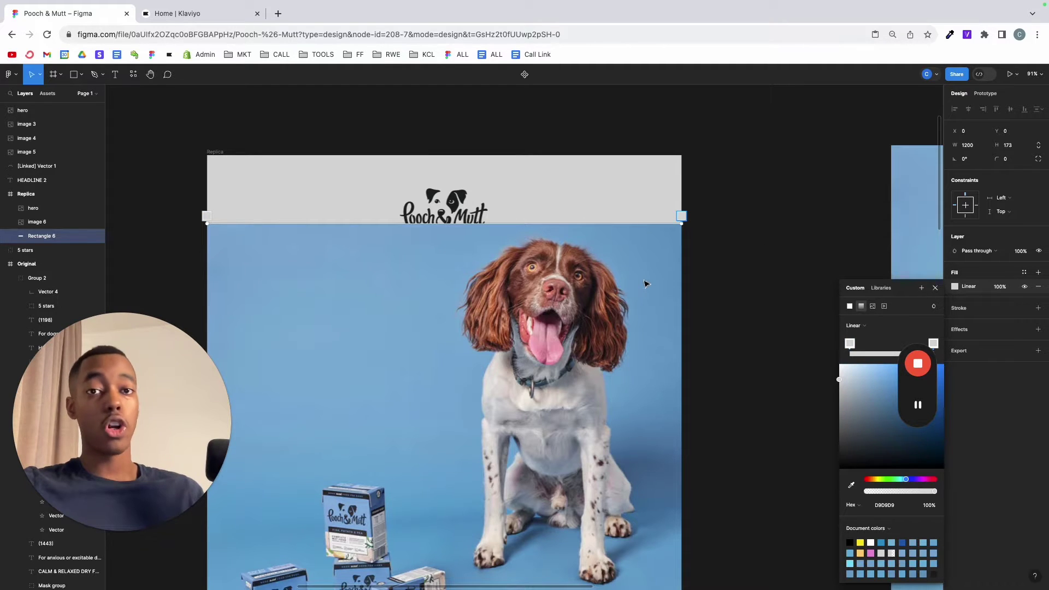
- Add gradient stops across the header rectangle and sample each stop's blue from the hero image directly below it
click(851, 484)
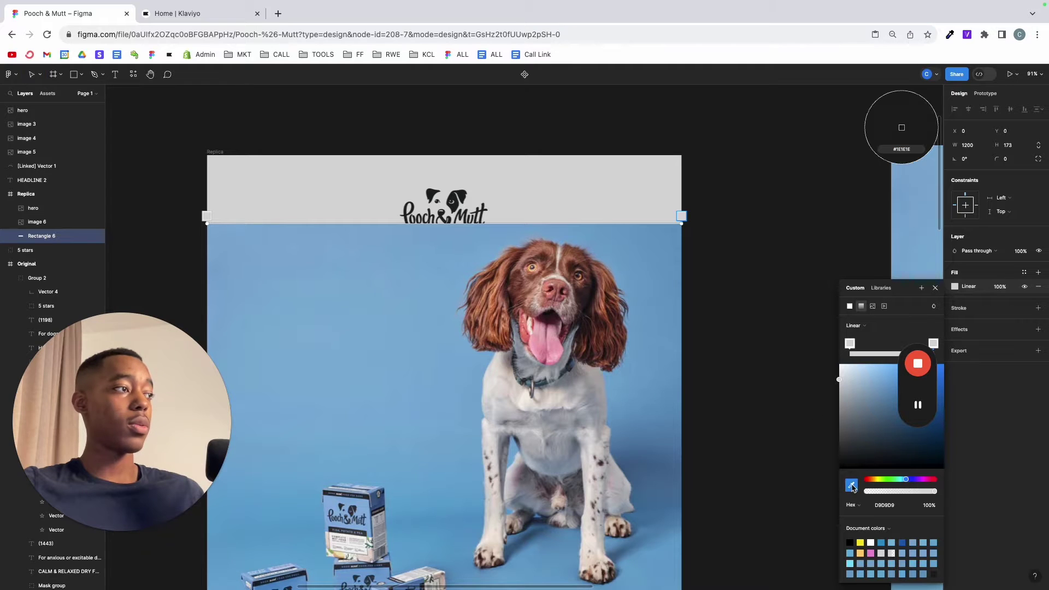
click(680, 238)
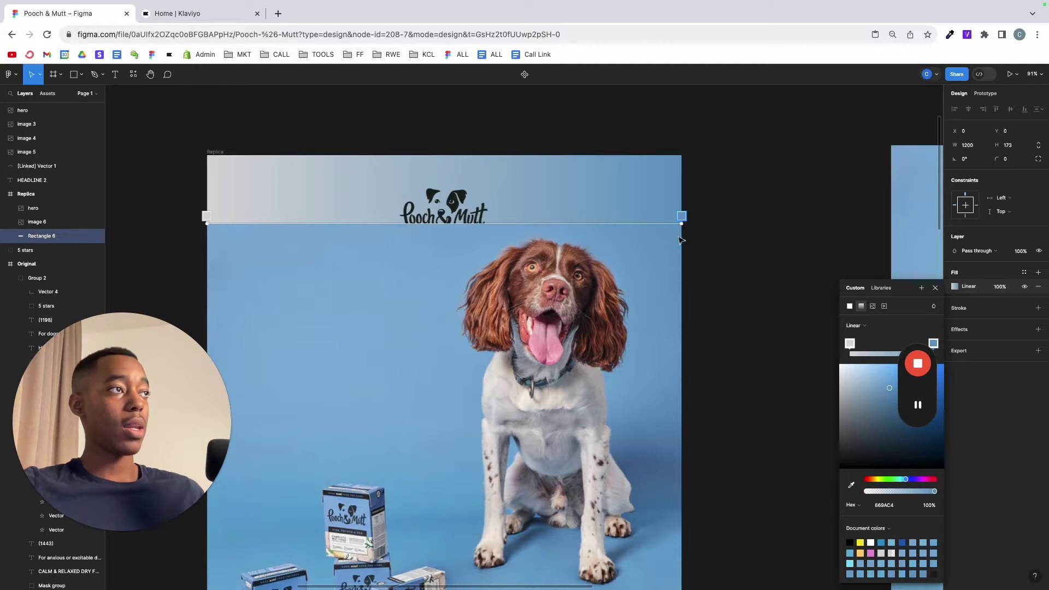
click(594, 216)
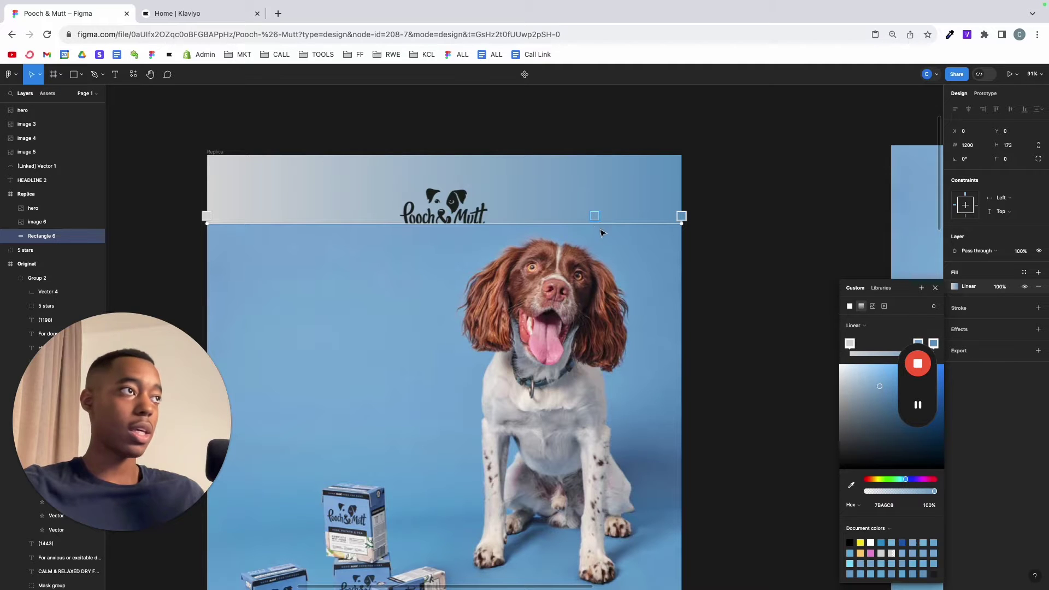
click(852, 487)
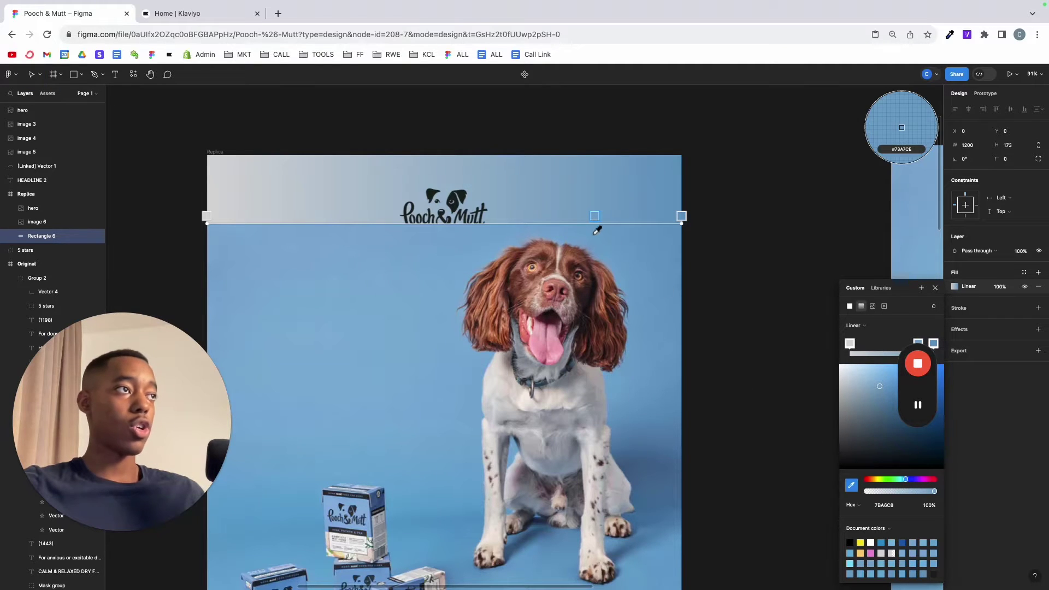
click(456, 216)
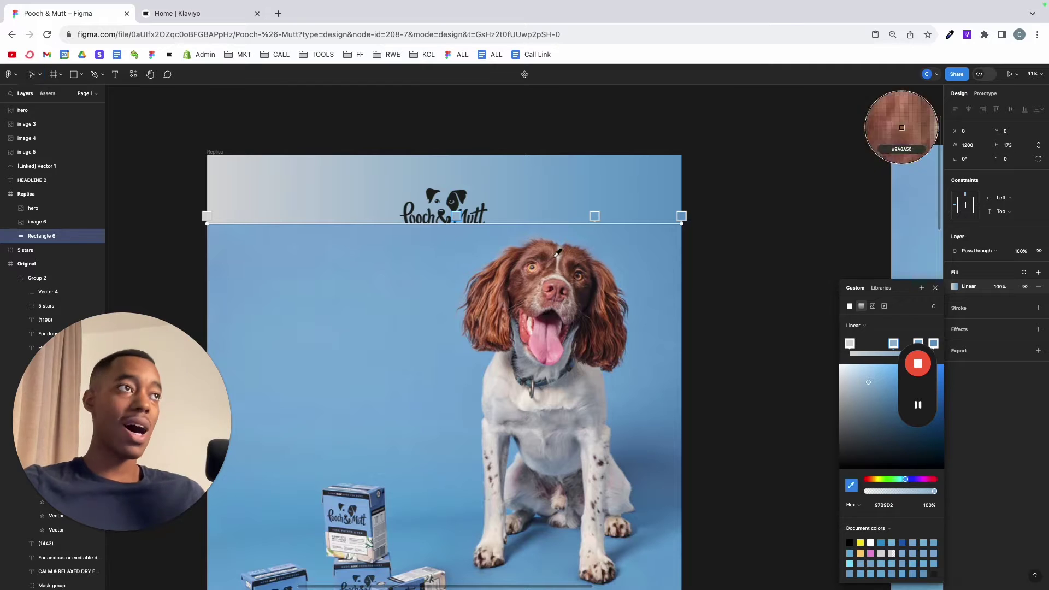
click(468, 218)
key(Escape)
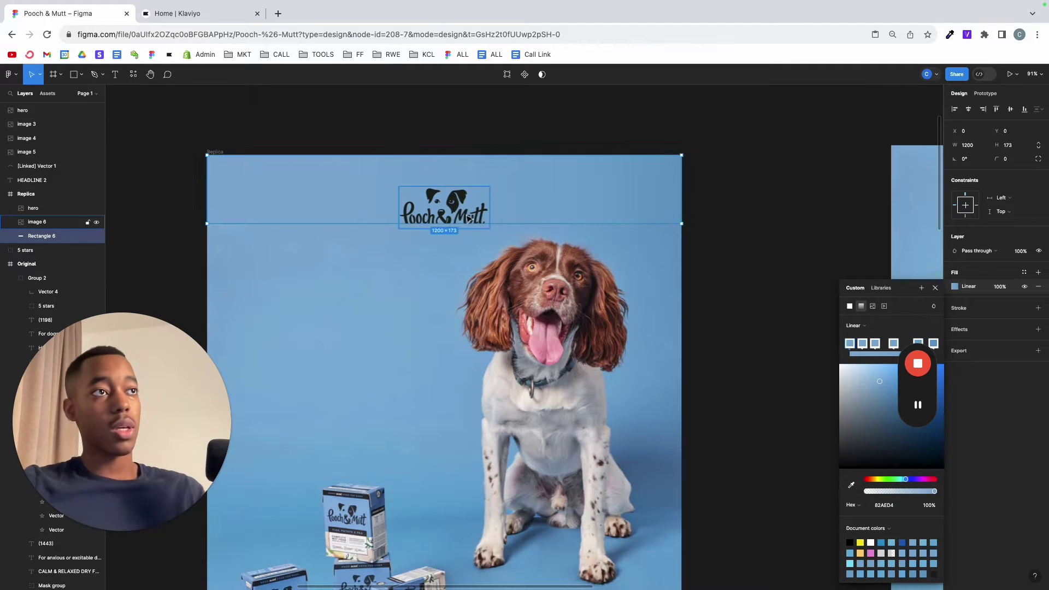
- Move the logo to the upper-left corner of the Replica frame and lock the hero image and header rectangle
click(164, 218)
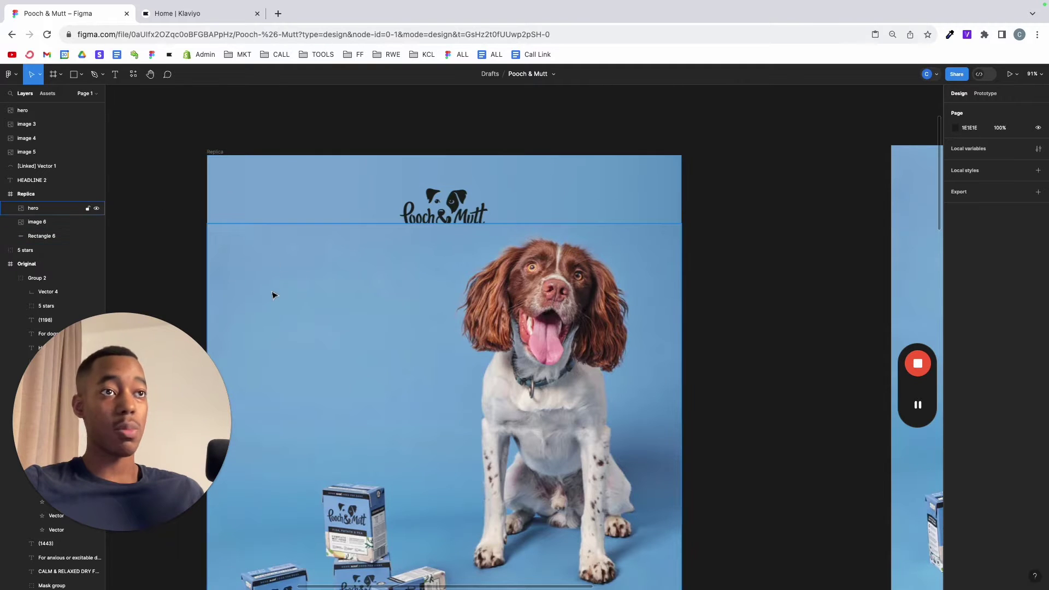
drag(446, 206, 275, 188)
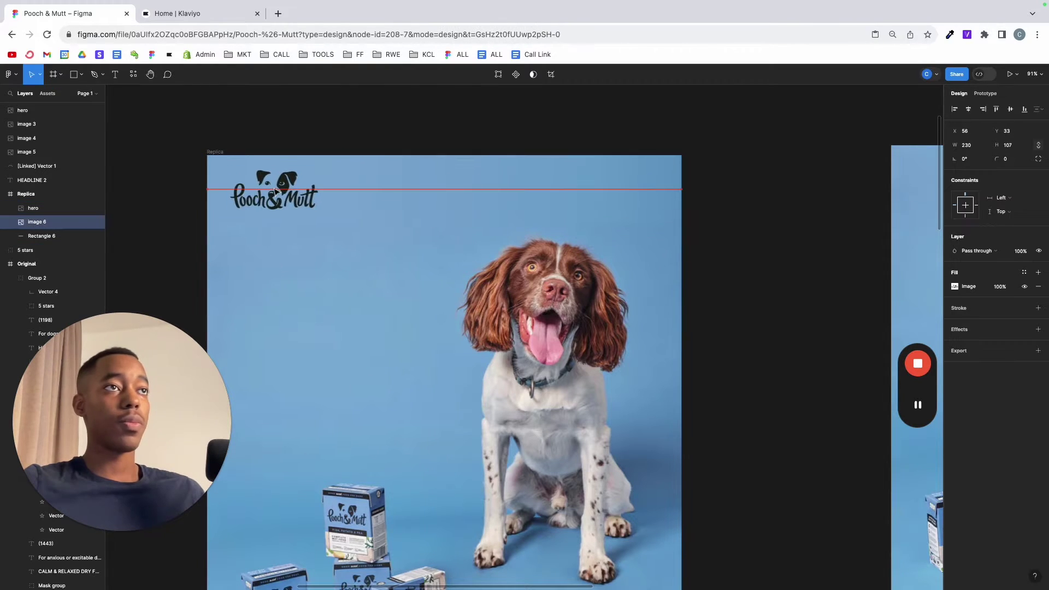
drag(468, 116, 445, 302)
click(87, 208)
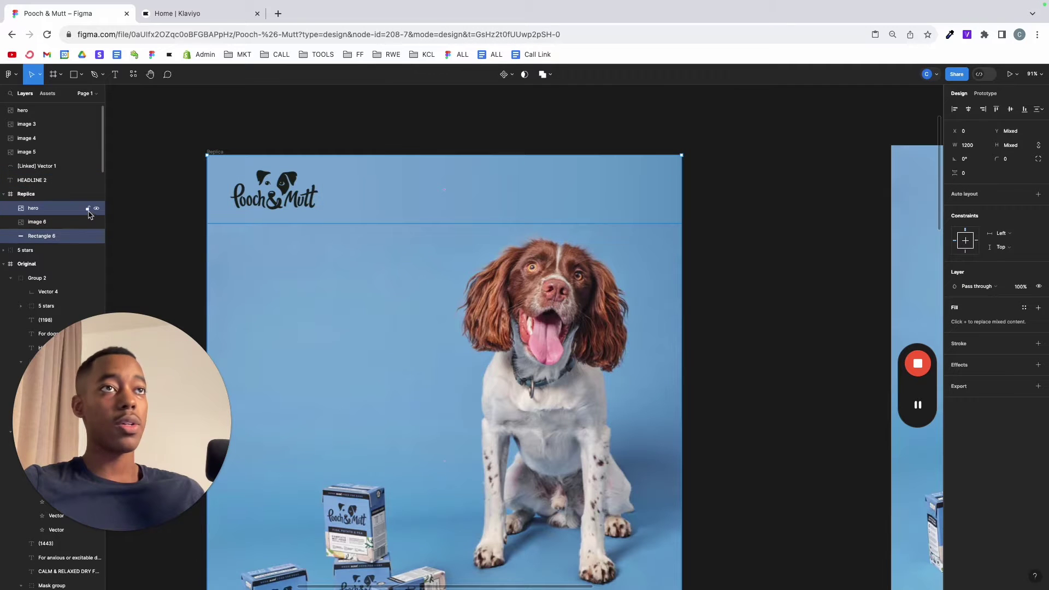
click(87, 236)
- Reposition the Replica logo at X 118, Y 66 and compare it with the white logo in the Original
drag(186, 118, 336, 236)
drag(279, 189, 310, 205)
scroll(311, 207, down, 5)
scroll(383, 205, left, 5)
scroll(440, 202, up, 5)
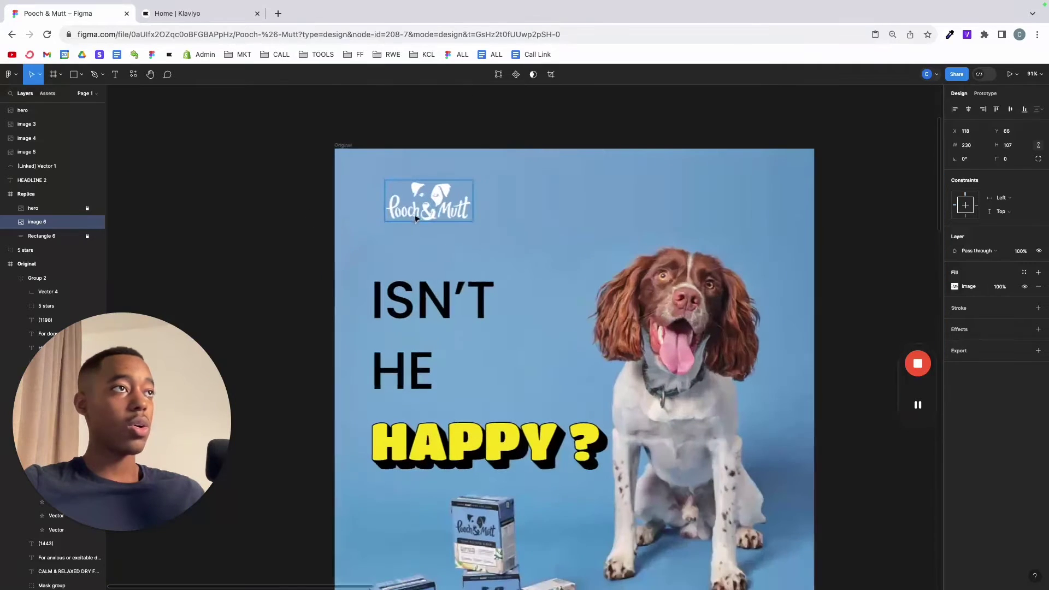
scroll(419, 212, right, 10)
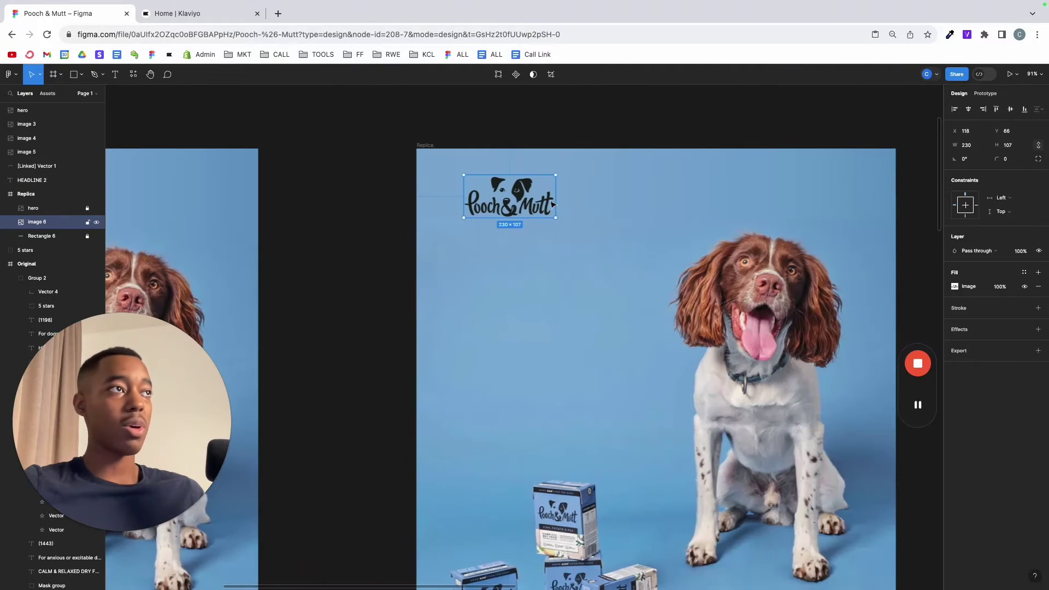
- Draw a rectangle about 274 × 144 covering the Replica logo and fill it with white FFFFFF
scroll(465, 198, right, 3)
scroll(446, 195, up, 5)
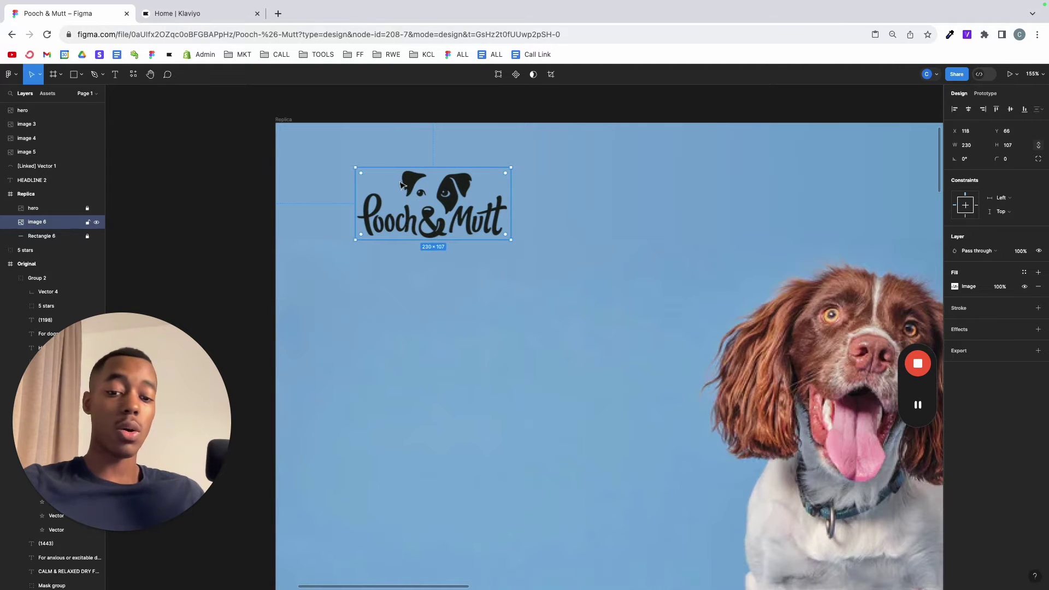
key(r)
drag(345, 161, 529, 259)
click(955, 286)
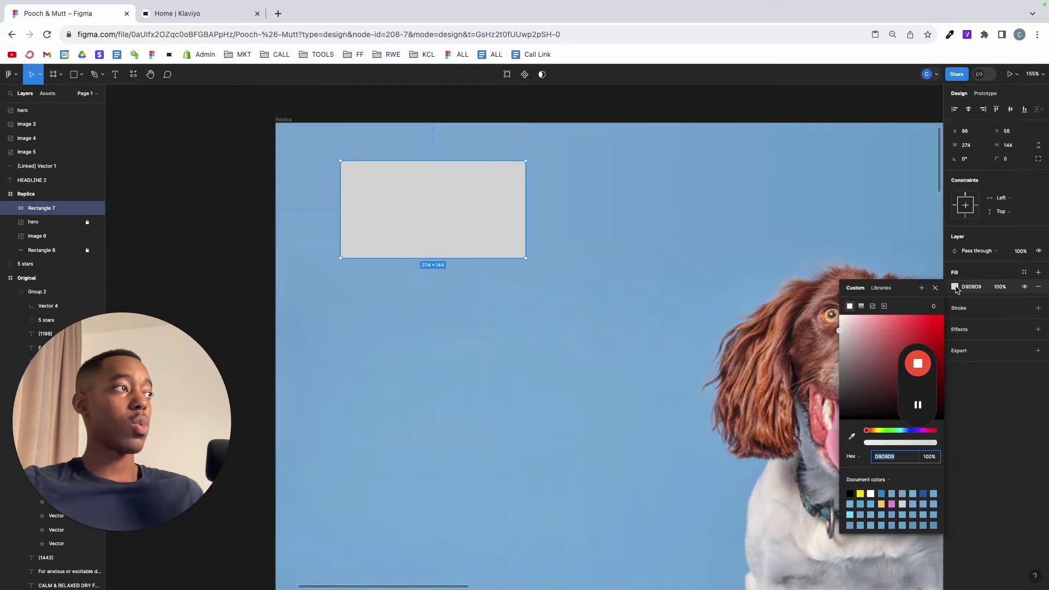
drag(864, 337, 784, 274)
key(Escape)
- Place the white rectangle below the logo, bring the logo to the front over it, and return the logo to the header
drag(498, 218, 476, 318)
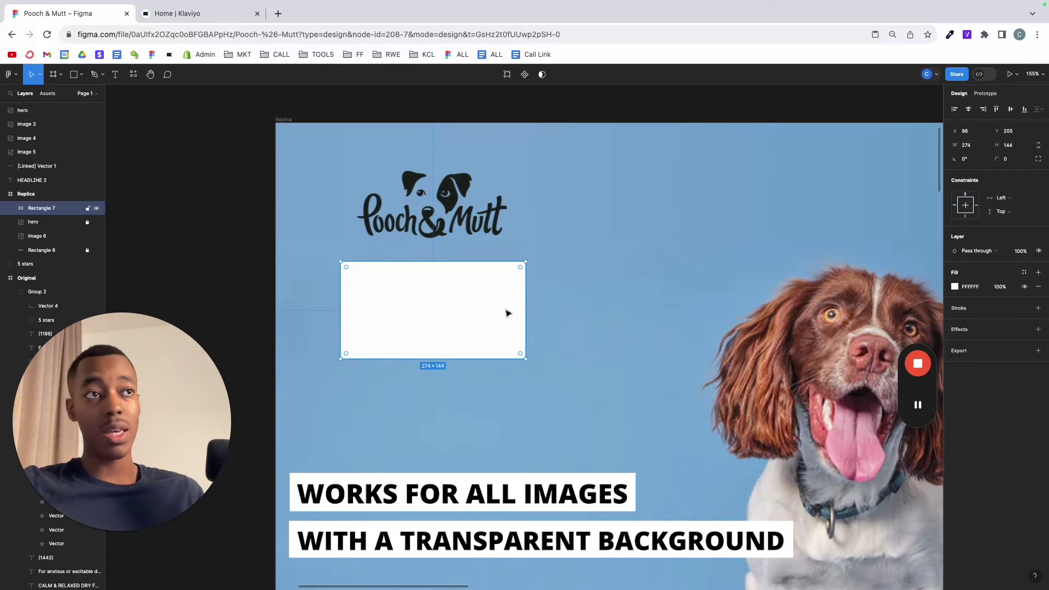
click(427, 219)
drag(427, 219, 428, 307)
key(ctrl+bracketright)
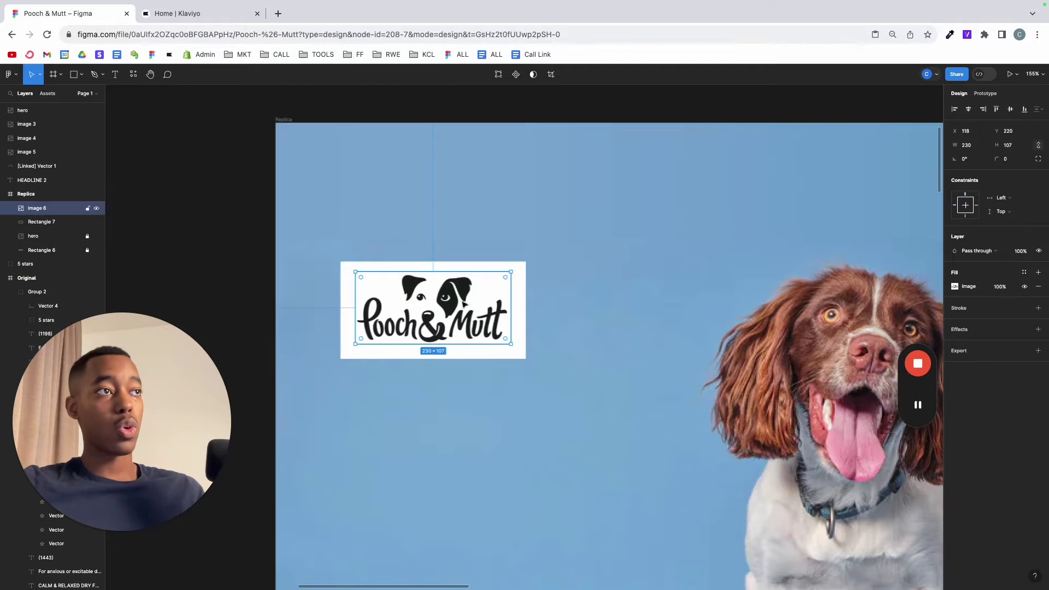
key(ctrl+z)
key(ctrl+z)
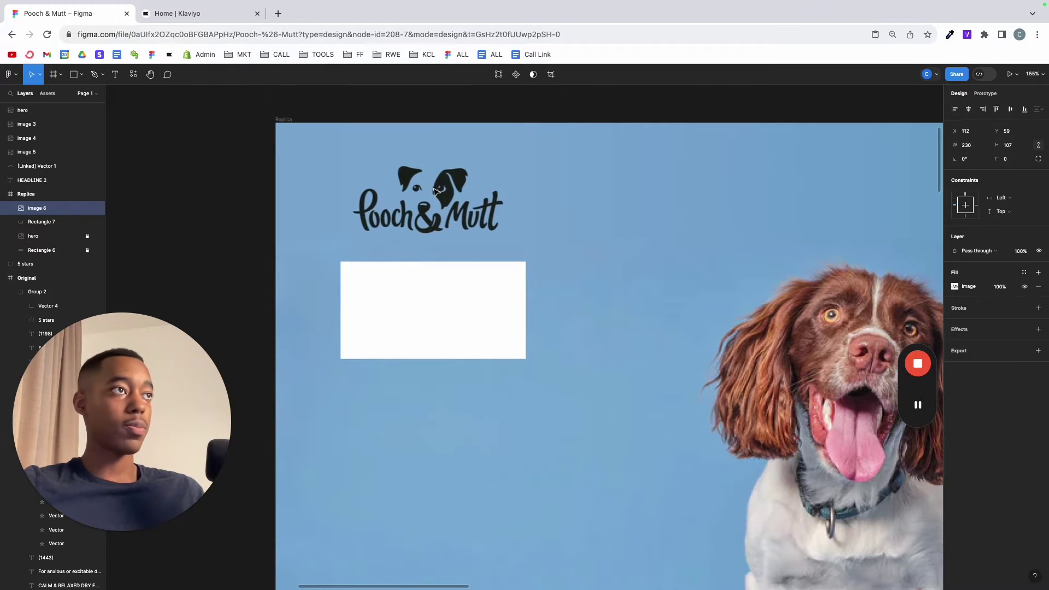
- Move the white rectangle back over the logo at X 96, Y 46 and send it to the back of the Replica frame
click(444, 279)
drag(444, 279, 450, 191)
key(ctrl+shift+bracketleft)
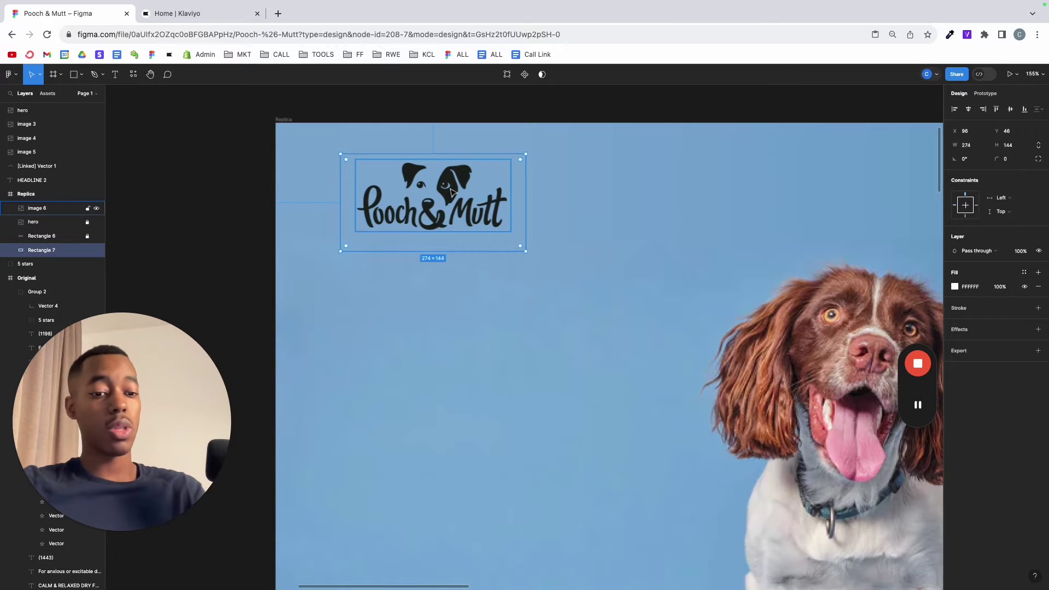
- Bring the white rectangle in front of the Replica logo and mask it with the logo's shape
key(ctrl+shift+bracketright)
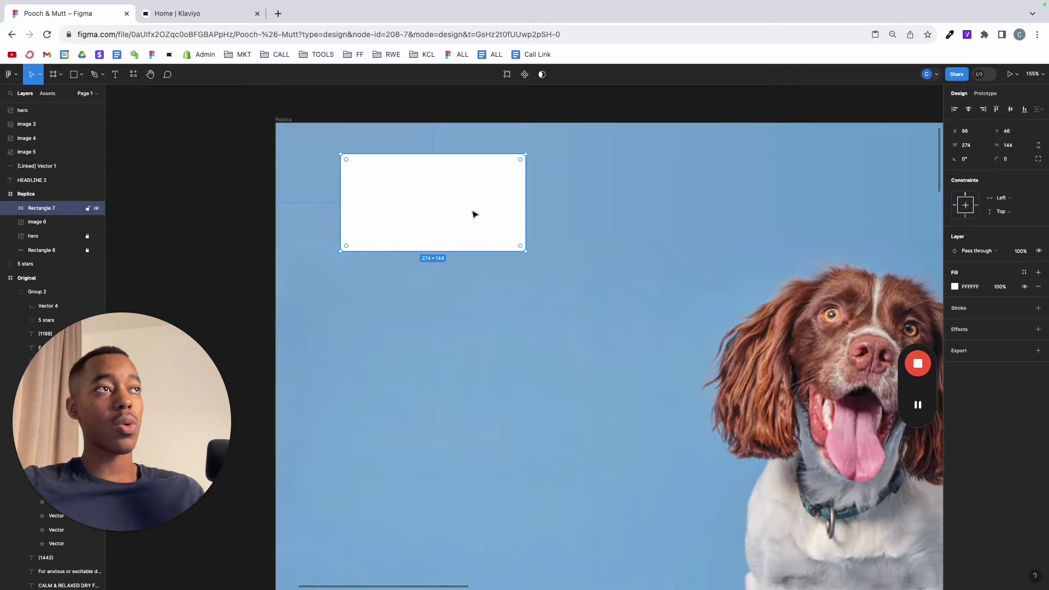
drag(475, 214, 465, 235)
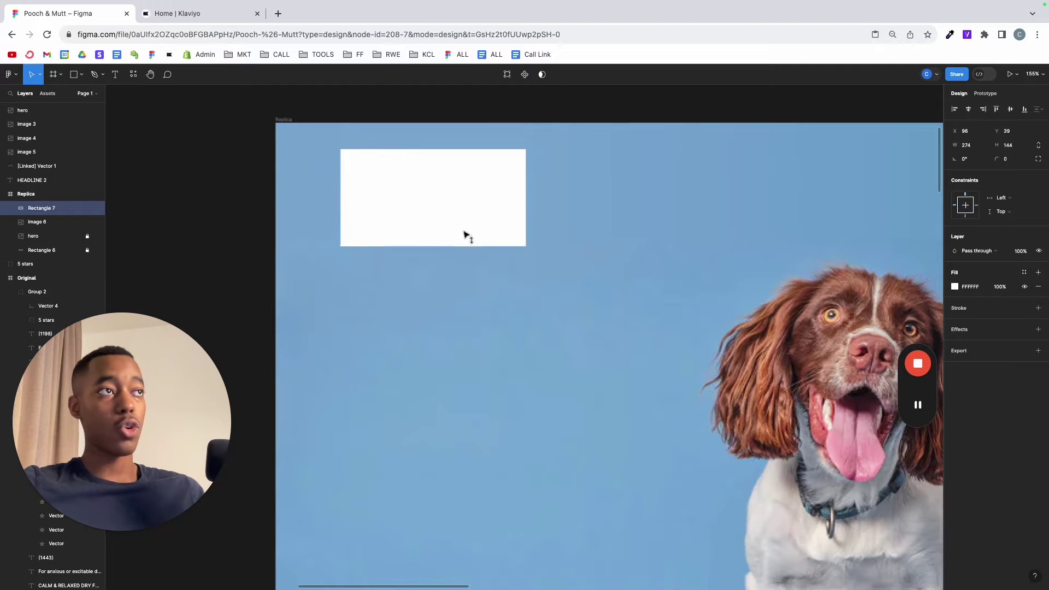
click(574, 227)
drag(573, 228, 390, 202)
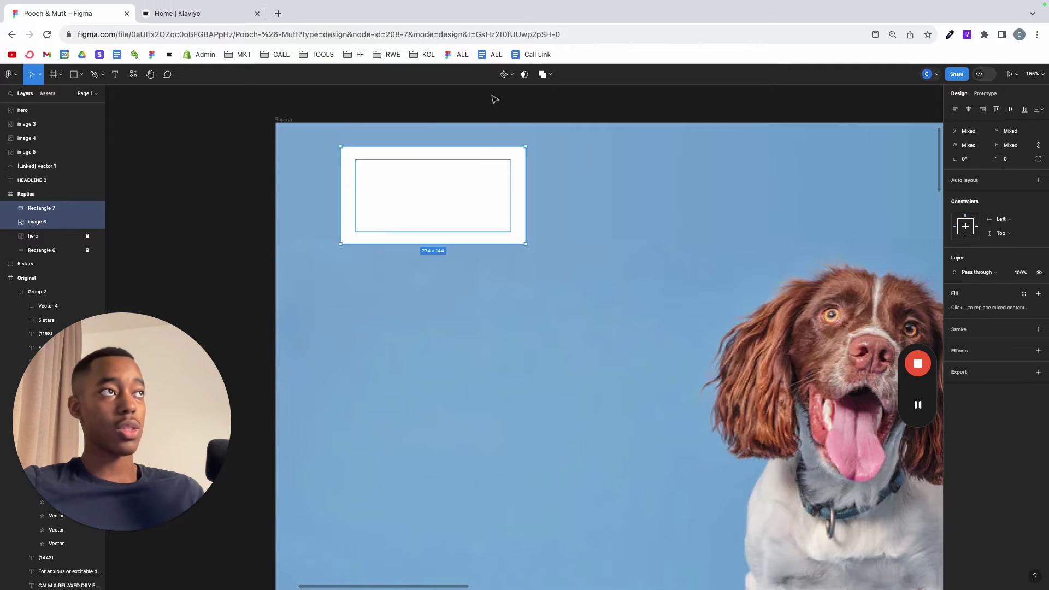
click(524, 75)
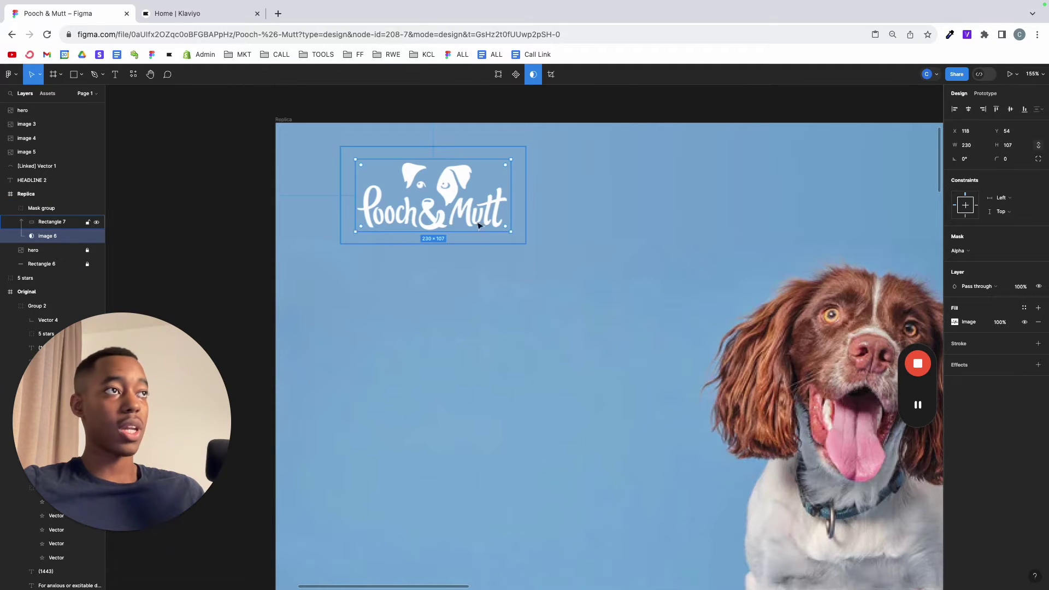
click(551, 261)
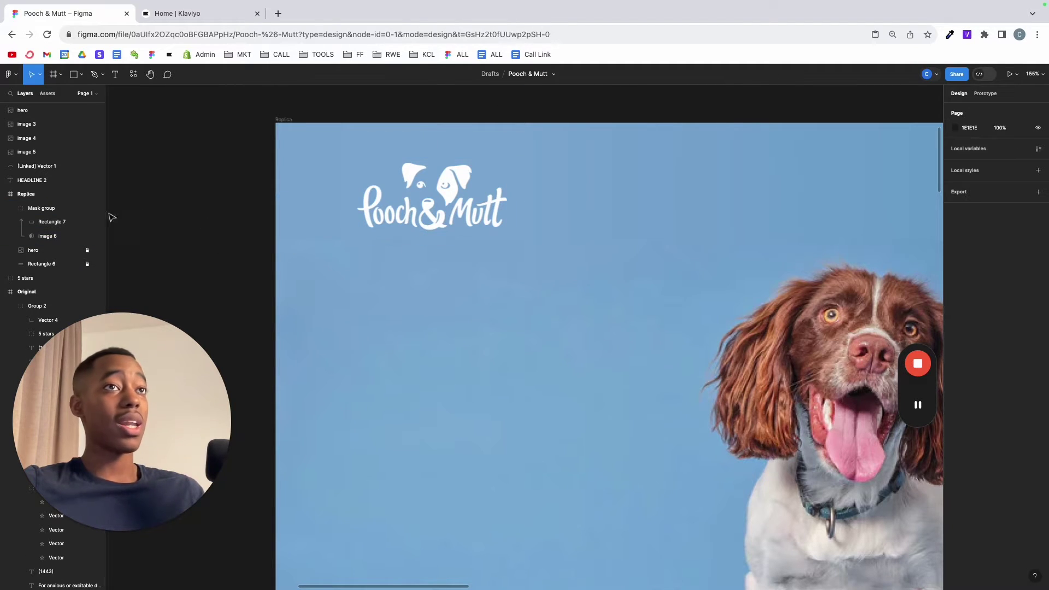
- Try recolouring the masked rectangle behind the logo shape with the yellow document colour
click(55, 222)
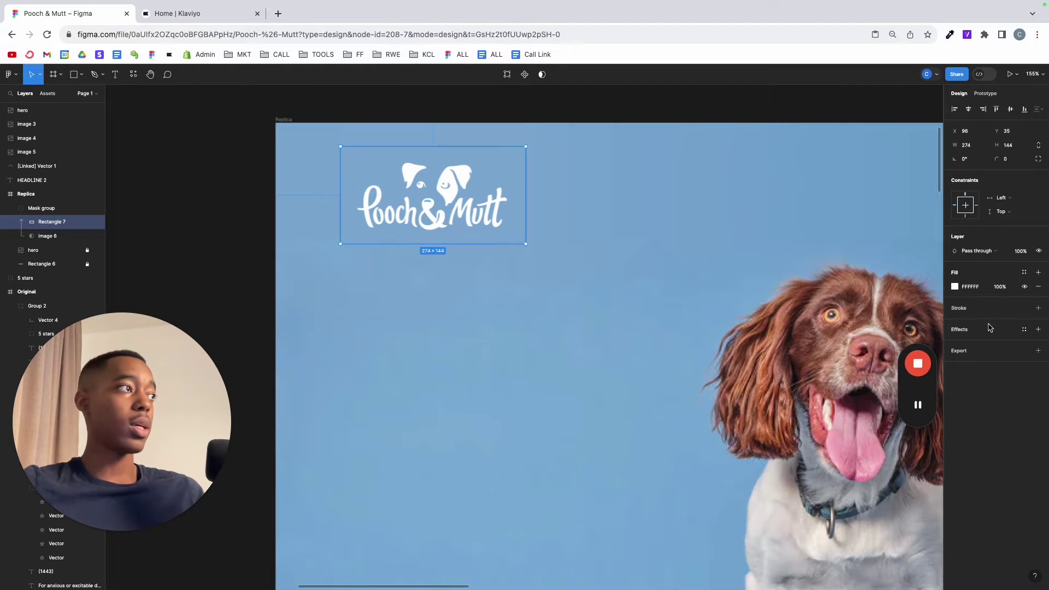
click(955, 288)
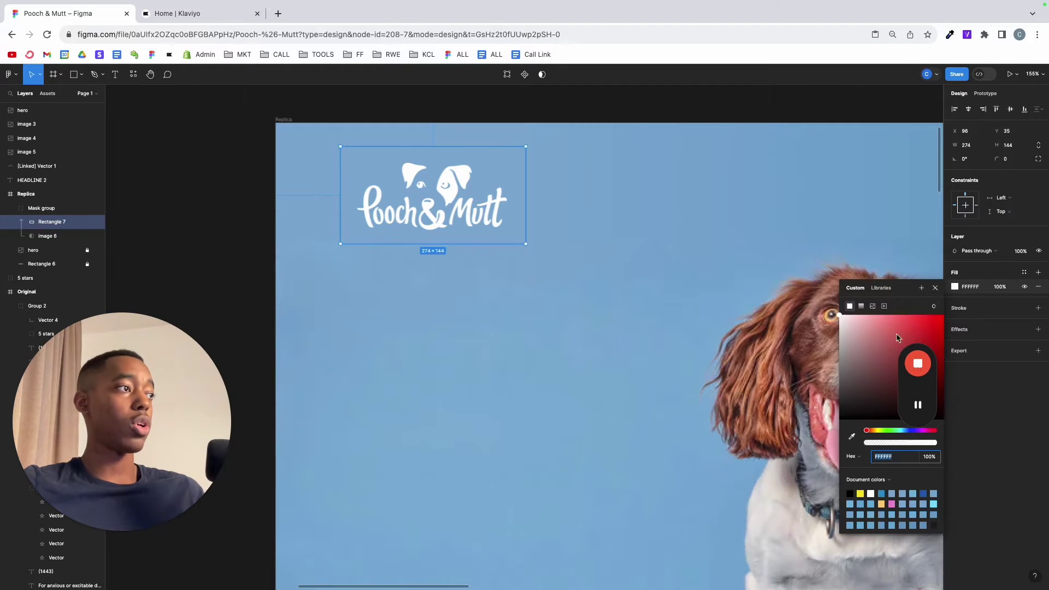
click(861, 492)
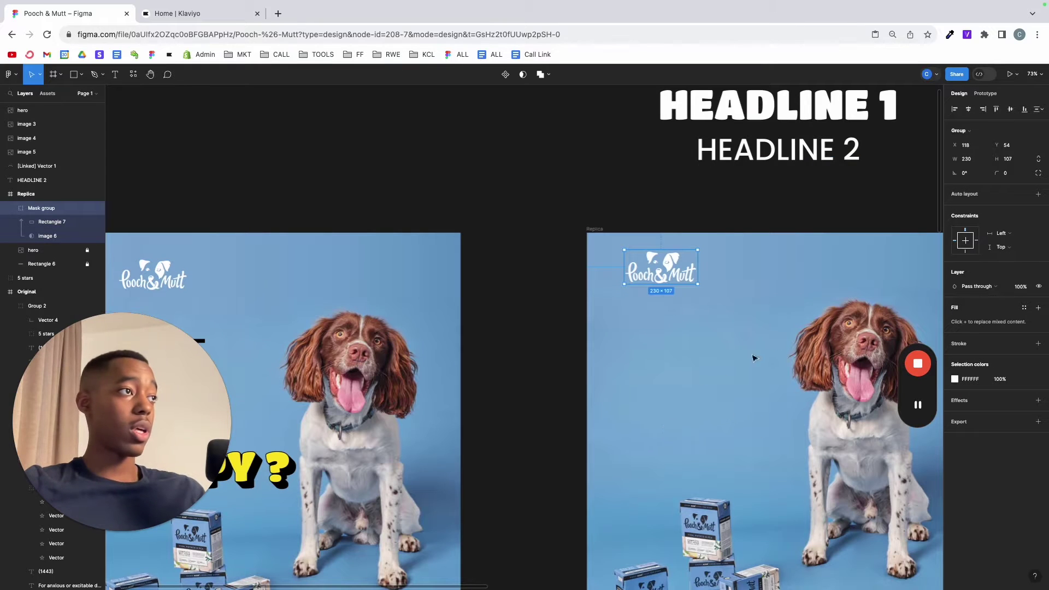
- Place a copy of the HEADLINE 2 text below the Replica logo at X 85, Y 300 and fill it with black 000000
scroll(660, 268, left, 5)
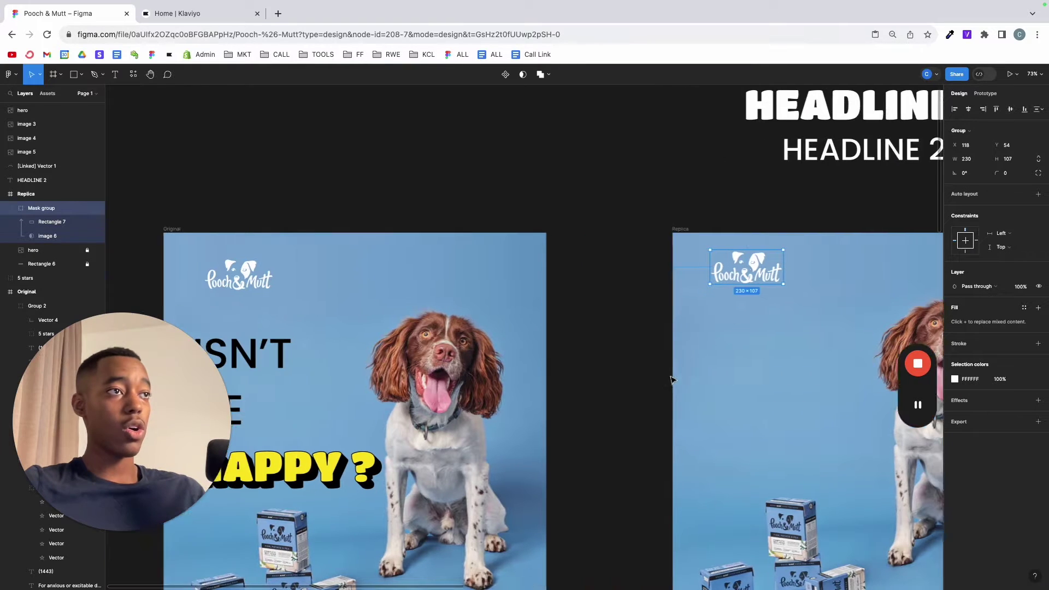
scroll(645, 305, up, 2)
scroll(629, 338, down, 4)
scroll(621, 350, up, 5)
scroll(621, 351, right, 5)
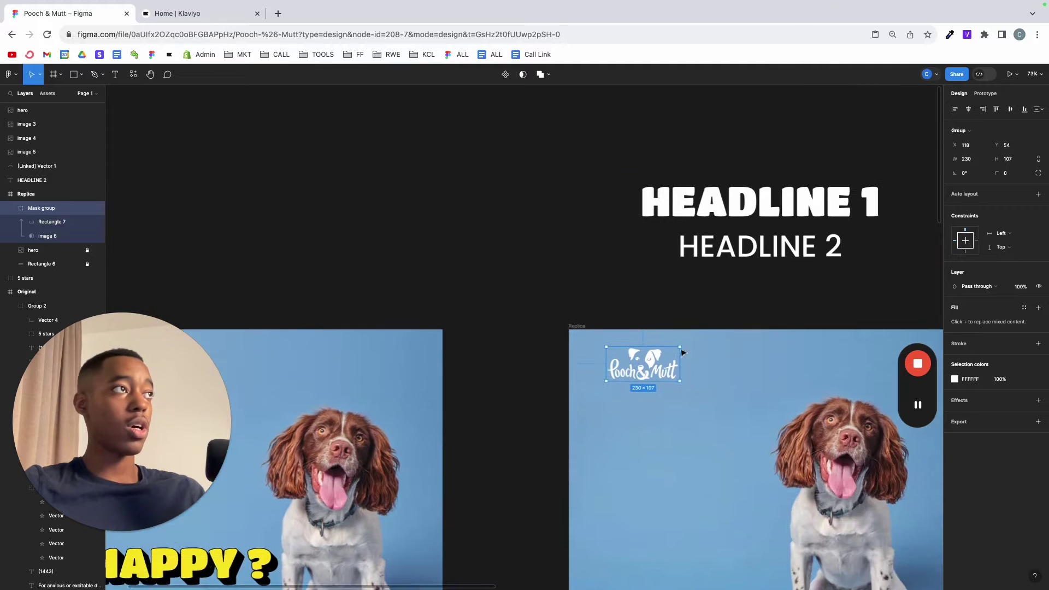
click(764, 285)
drag(765, 285, 683, 485)
scroll(739, 435, down, 5)
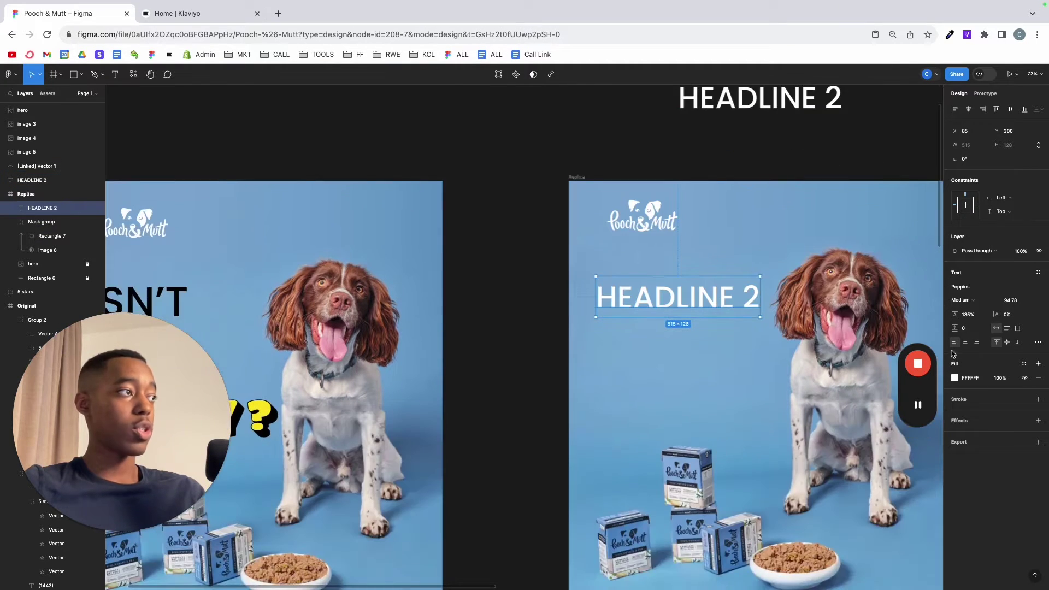
click(955, 378)
drag(869, 403, 812, 500)
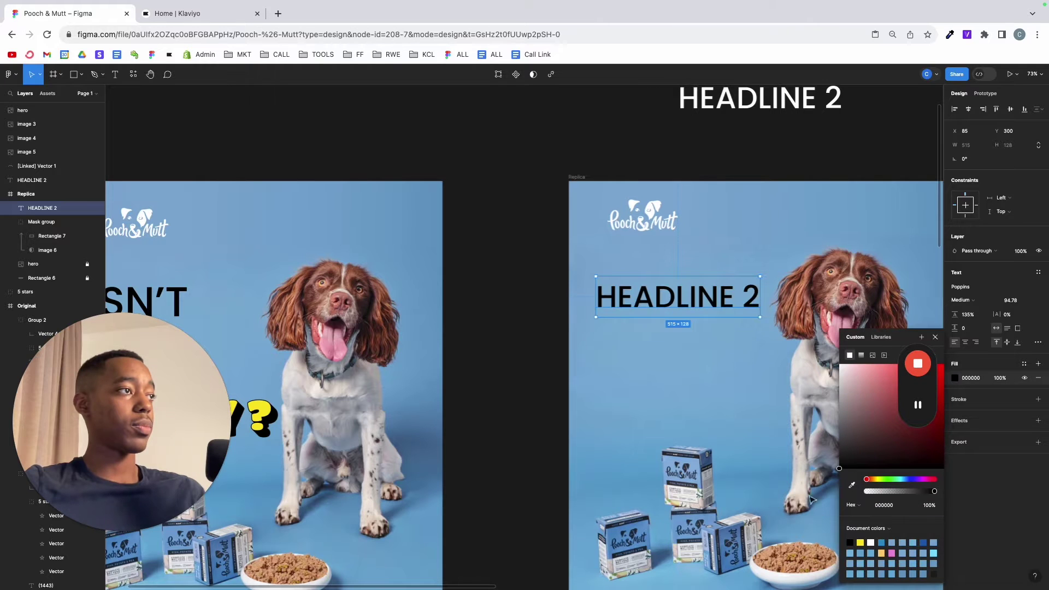
- Replace the copied headline's text with ISN'T HE HAPPY and compare it with the Original's headline
double_click(693, 307)
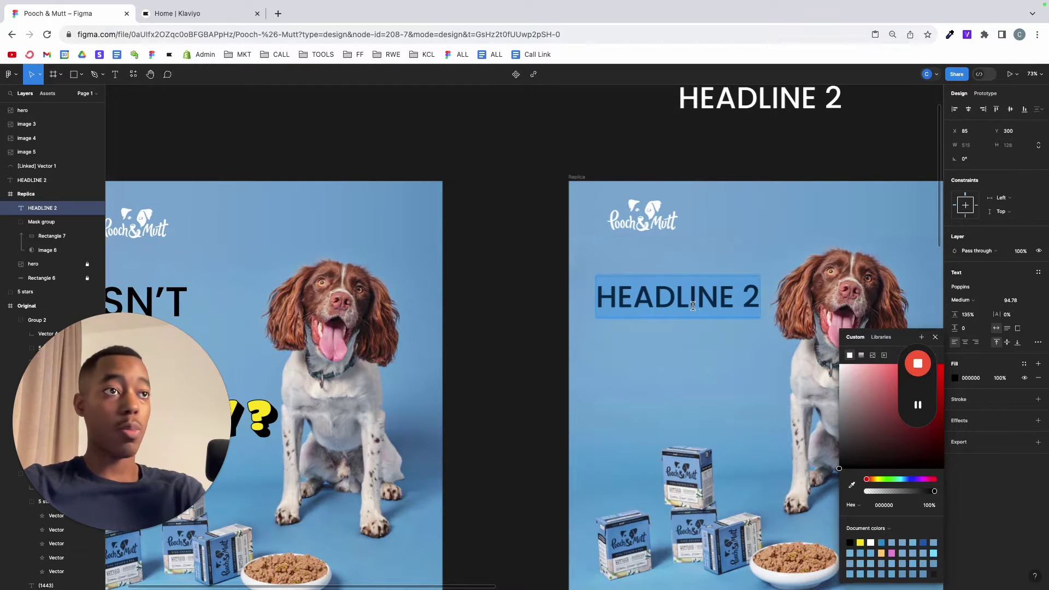
text(i)
key(BackSpace)
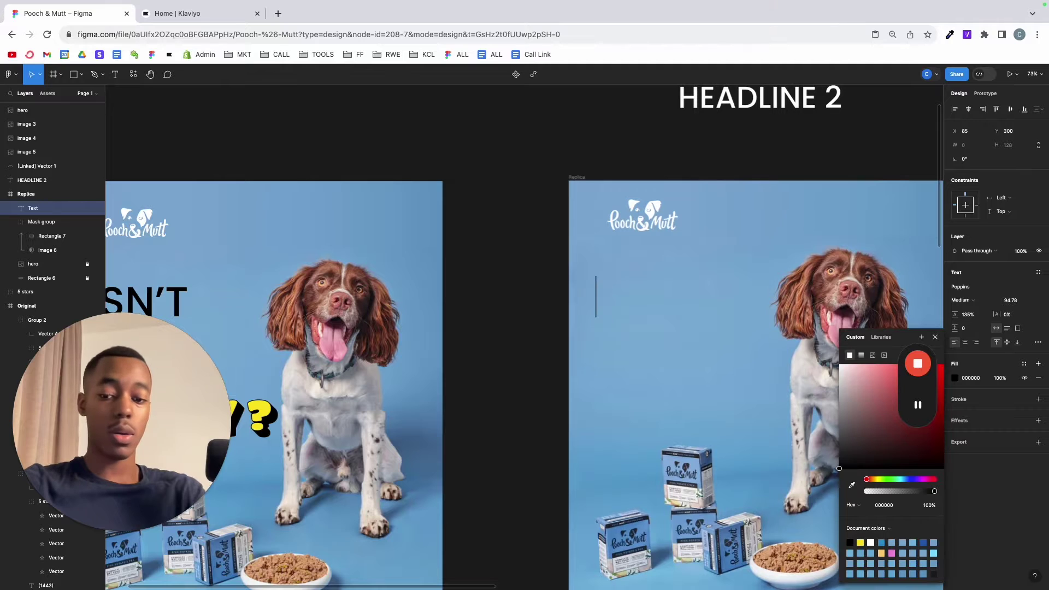
text(ISN'T HE HA)
scroll(435, 271, left, 5)
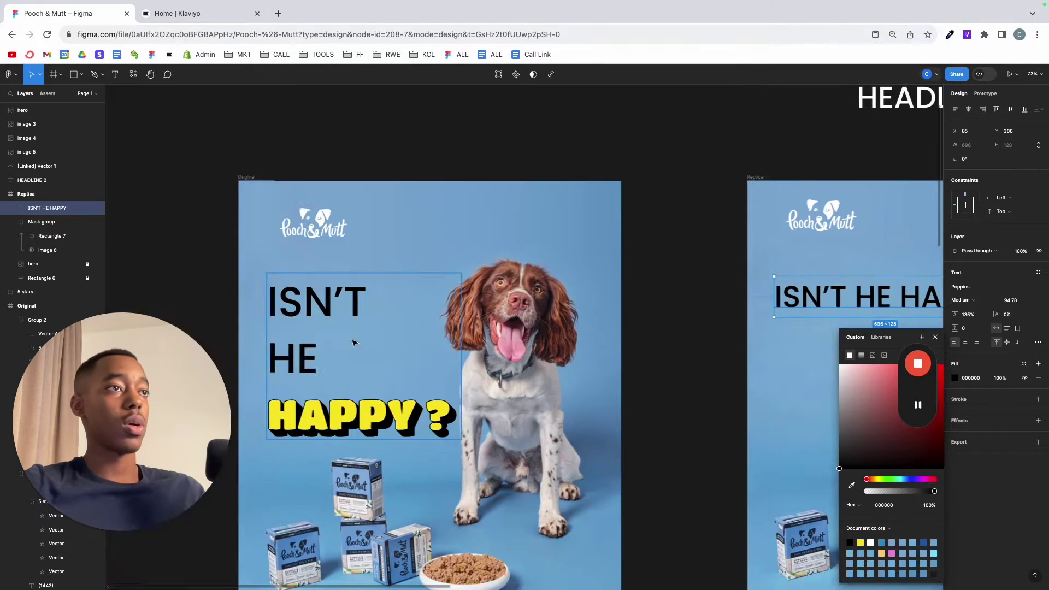
- Remove HAPPY from the Replica headline and break the line so that HE sits below ISN'T
scroll(434, 271, right, 8)
key(BackSpace)
key(BackSpace)
key(BackSpace)
key(Left)
key(Left)
key(BackSpace)
key(shift+Return)
key(Escape)
- Place a copy of the HEADLINE 1 text in the Replica frame below ISN'T HE at X 92, Y 525
scroll(435, 271, down, 3)
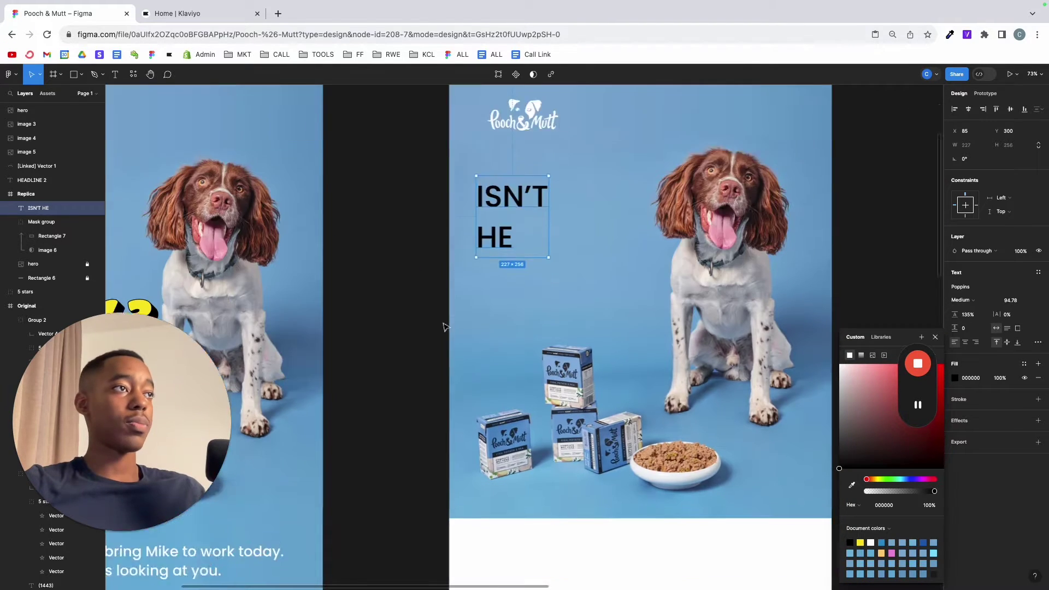
scroll(293, 247, left, 5)
scroll(379, 248, up, 8)
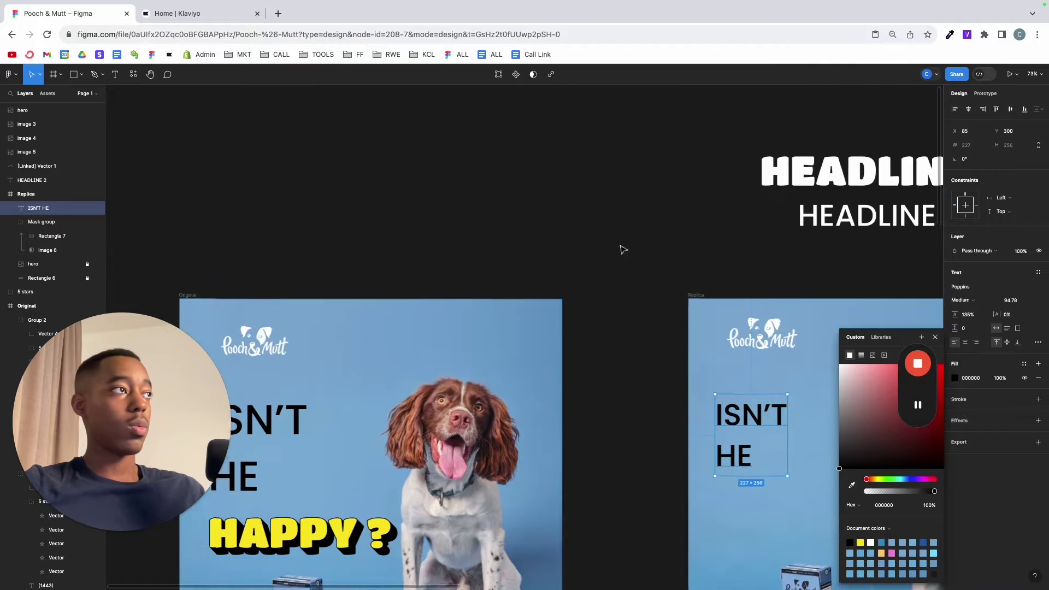
scroll(621, 248, right, 6)
click(700, 178)
drag(700, 177, 656, 521)
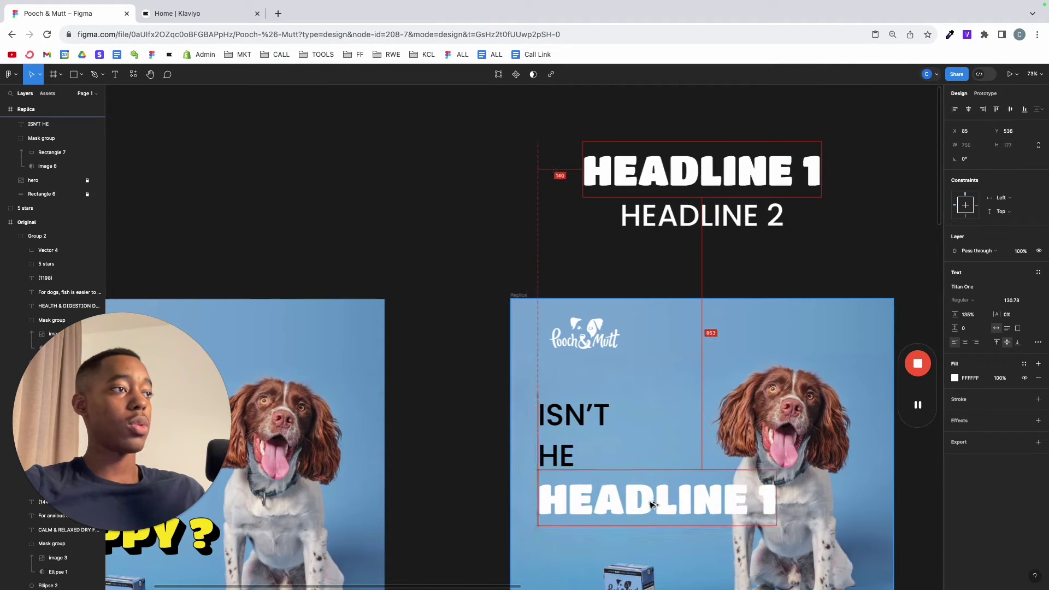
- Change the text of the copied HEADLINE 1 to HAPPY
double_click(651, 498)
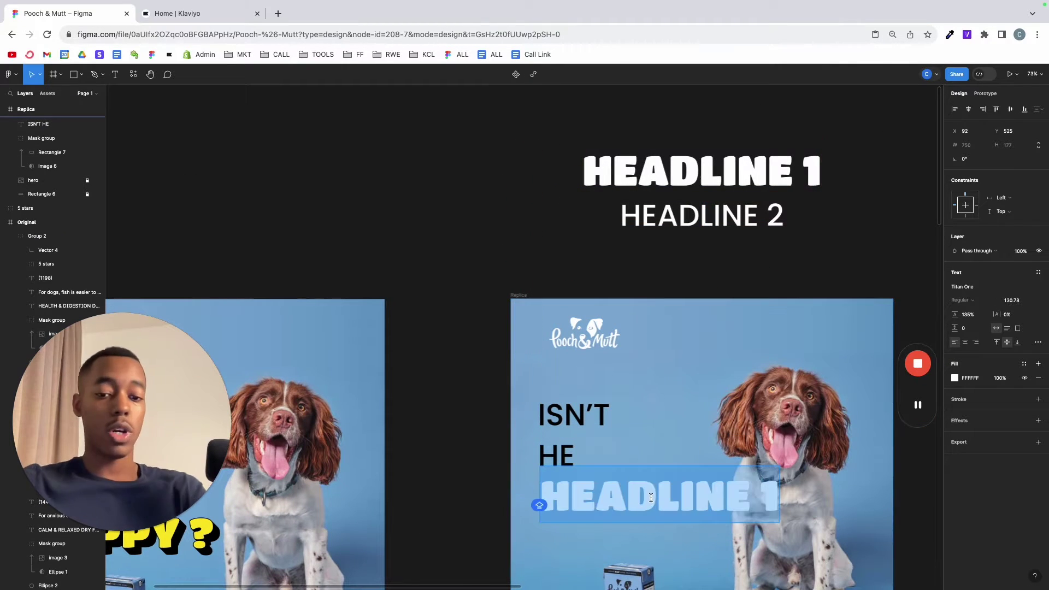
text(HAPPY)
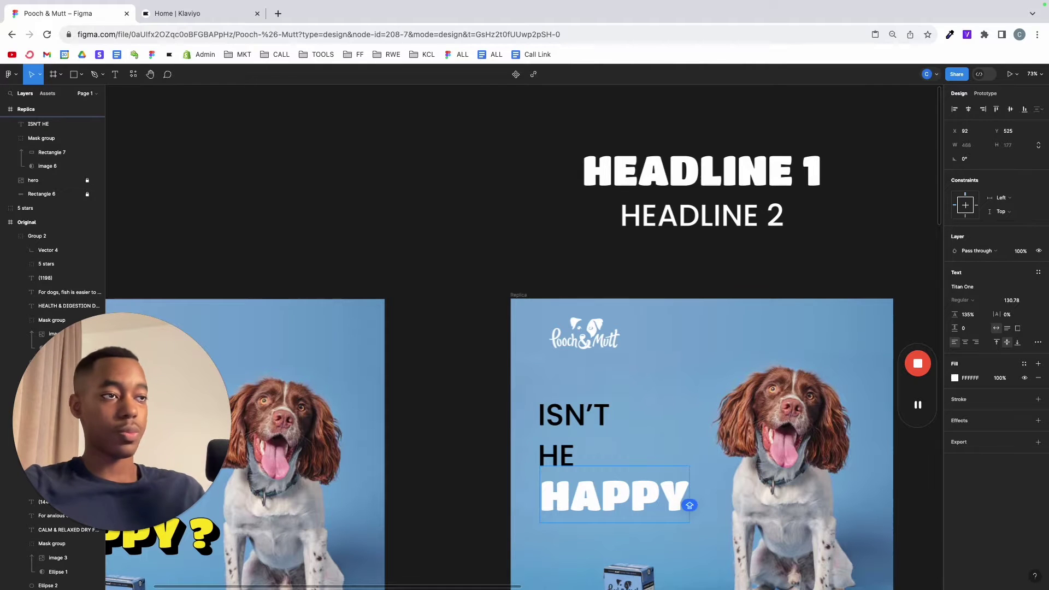
scroll(590, 539, left, 3)
scroll(592, 428, down, 2)
key(Escape)
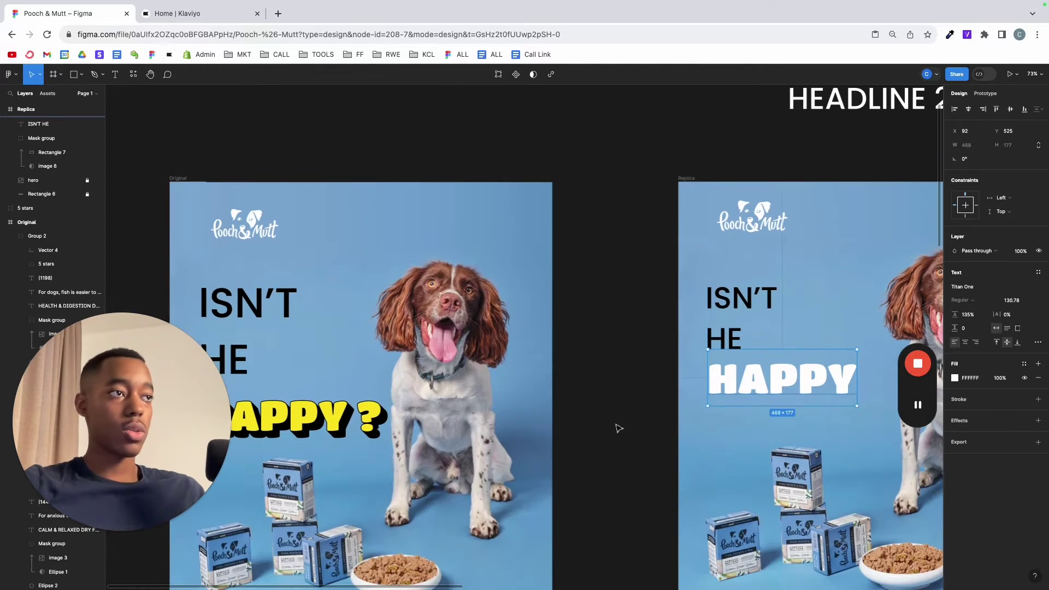
- Fill the Replica's HAPPY text with yellow FDE723 sampled from the Original headline and inspect the Original's 3D lettering
key(i)
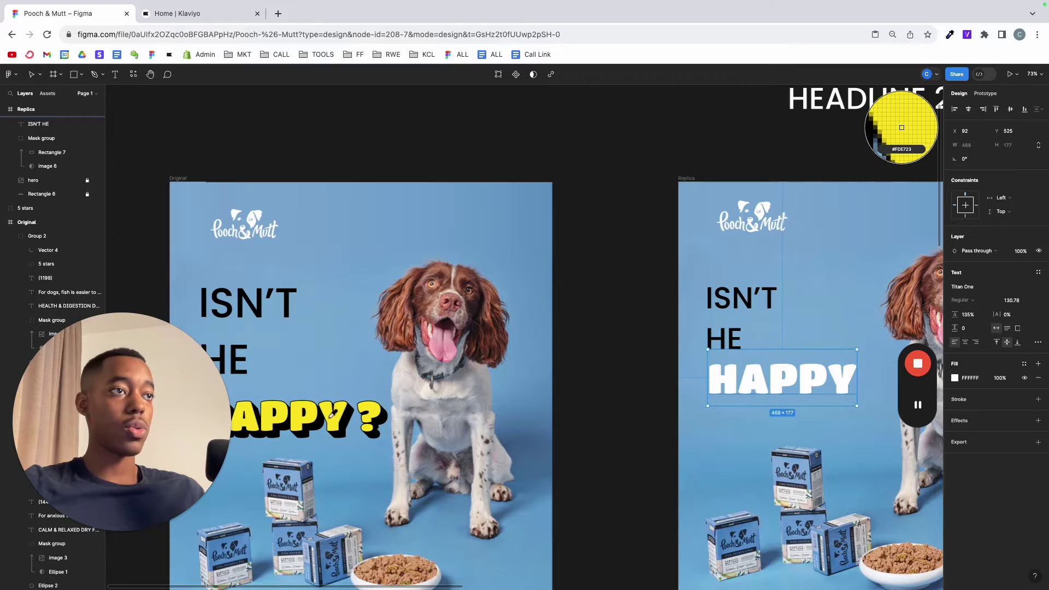
click(348, 418)
scroll(348, 452, up, 5)
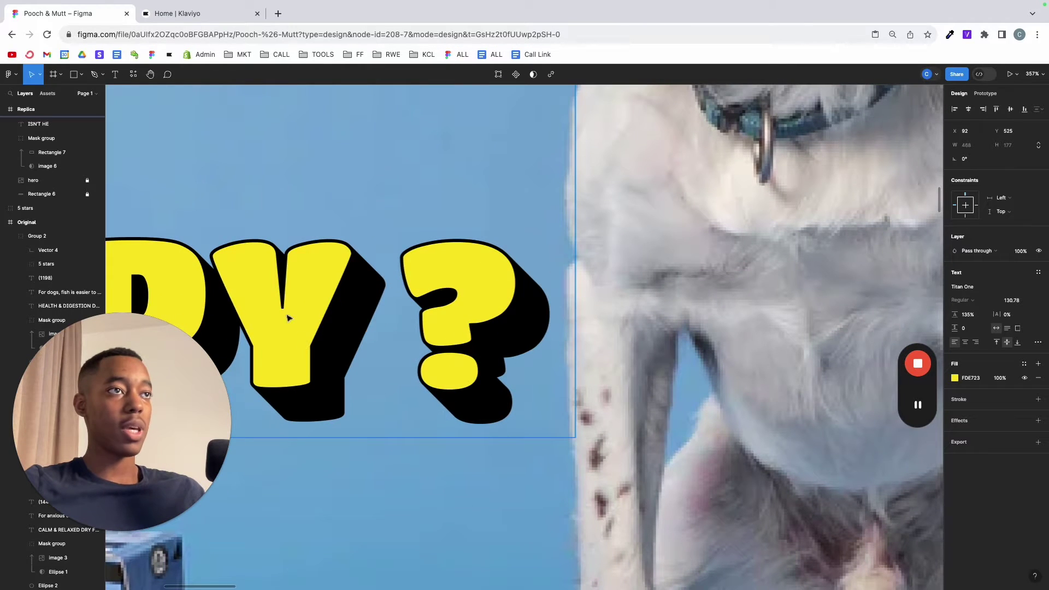
scroll(288, 318, down, 10)
scroll(491, 295, right, 5)
scroll(496, 297, up, 2)
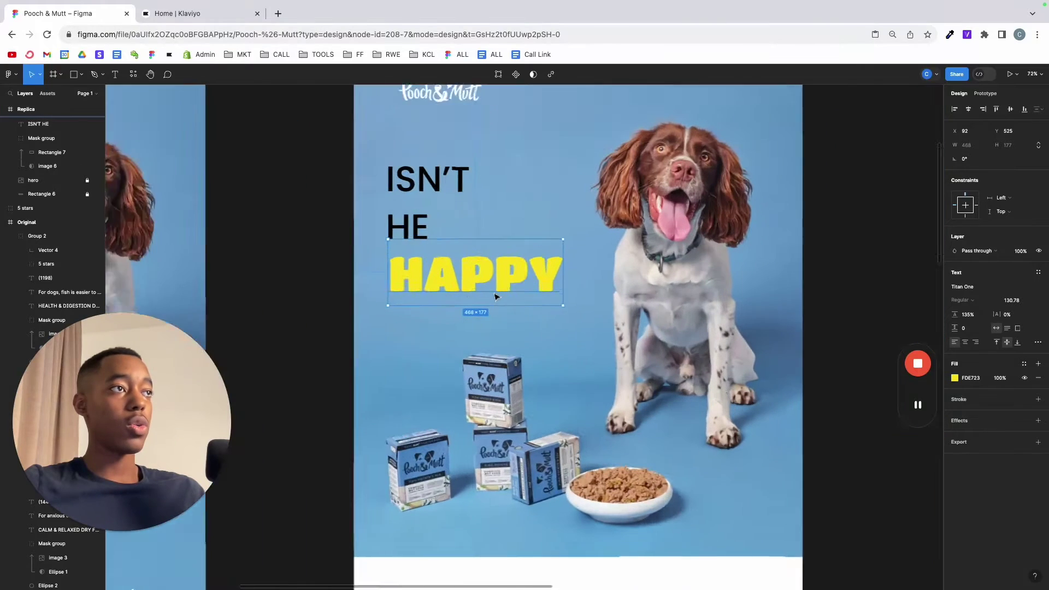
scroll(496, 297, up, 2)
click(311, 295)
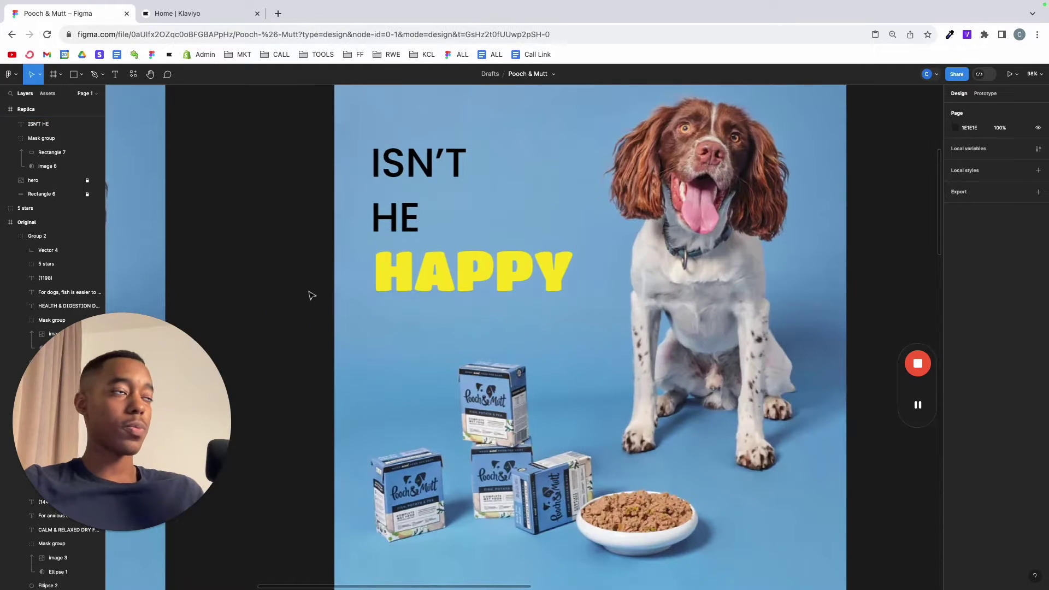
- Run the oblique plugin on the HAPPY text and project it at angle 135 with length 10
click(425, 281)
key(super+/)
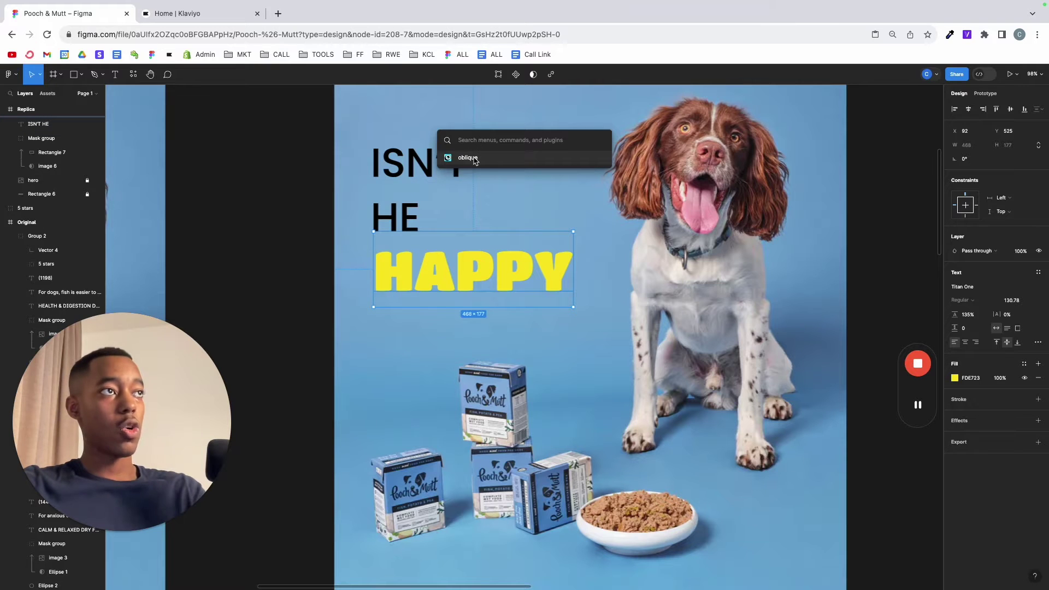
click(474, 159)
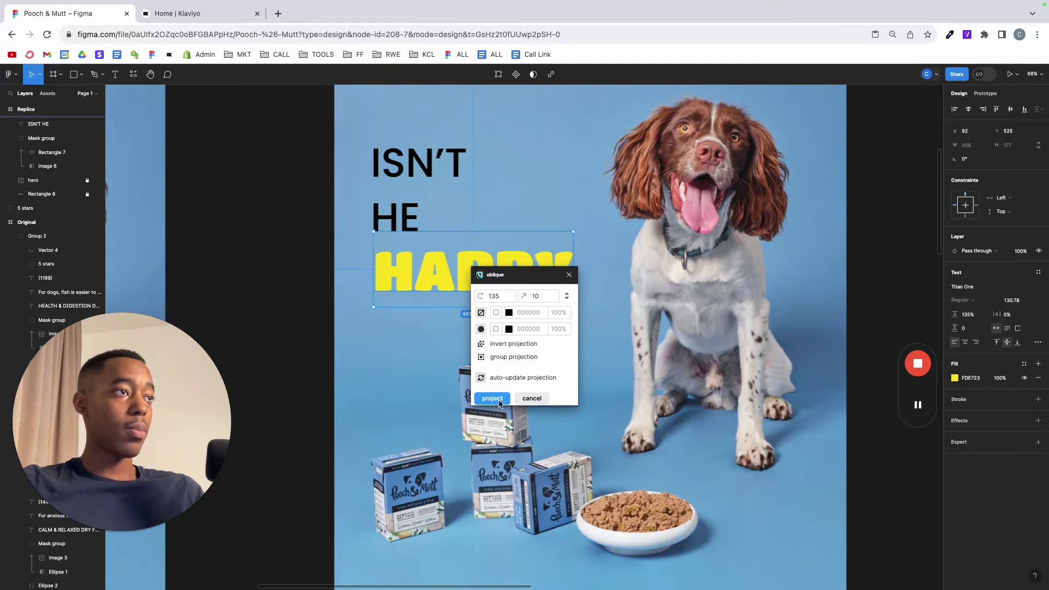
click(499, 404)
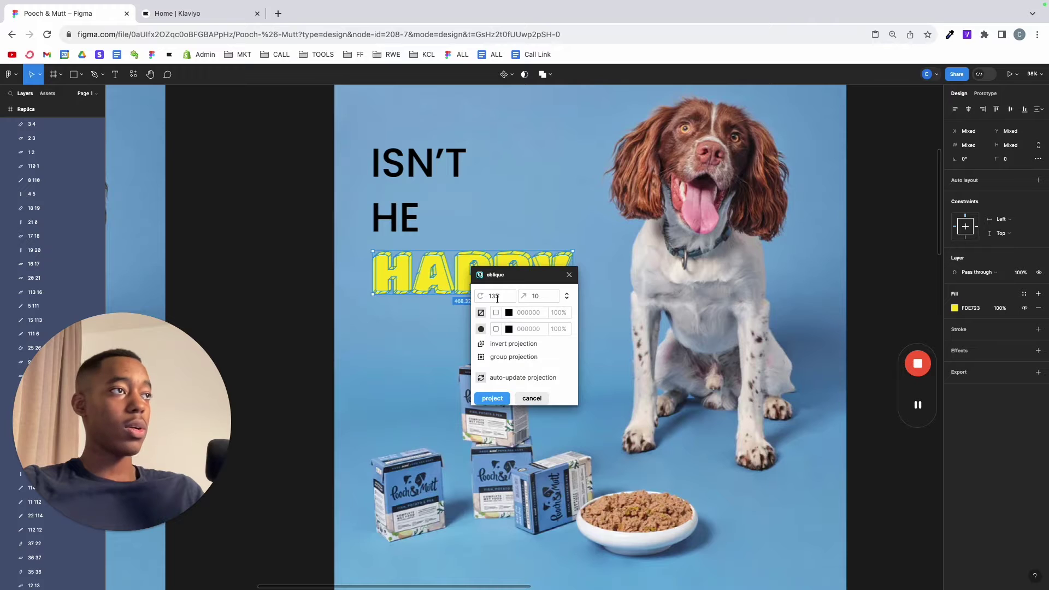
- Set the HAPPY projection's offset to X 20 and Y 20, give it a black 000000 fill, and project it
click(567, 296)
click(507, 296)
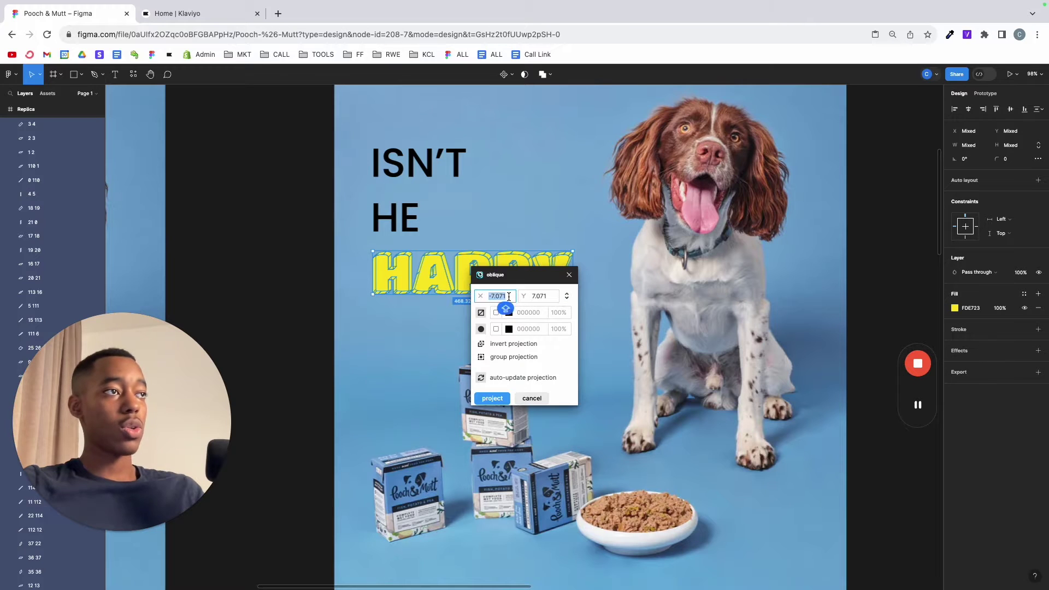
text(20)
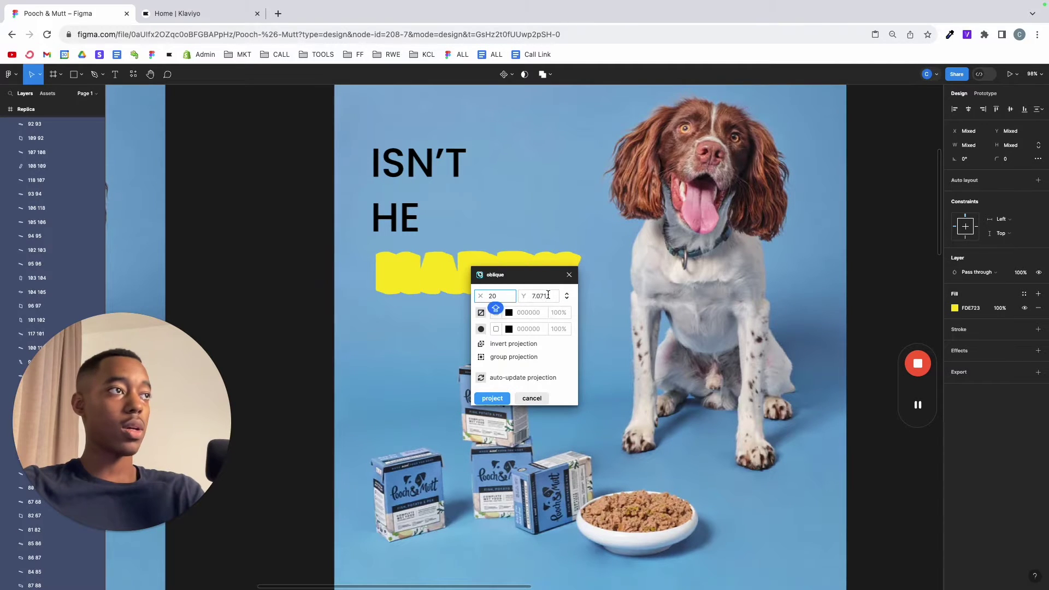
click(548, 295)
text(20)
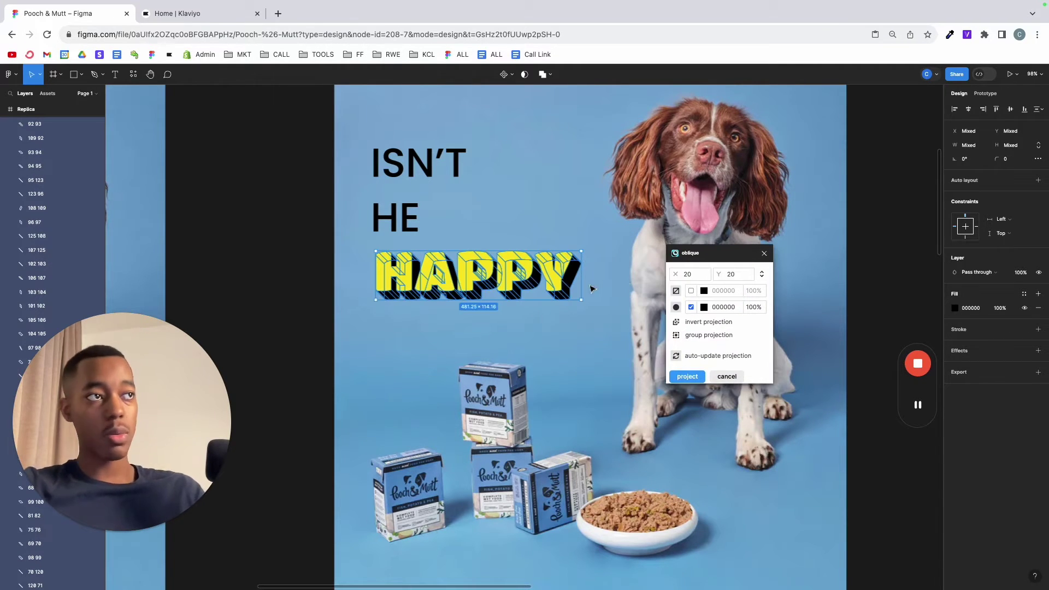
scroll(488, 268, up, 5)
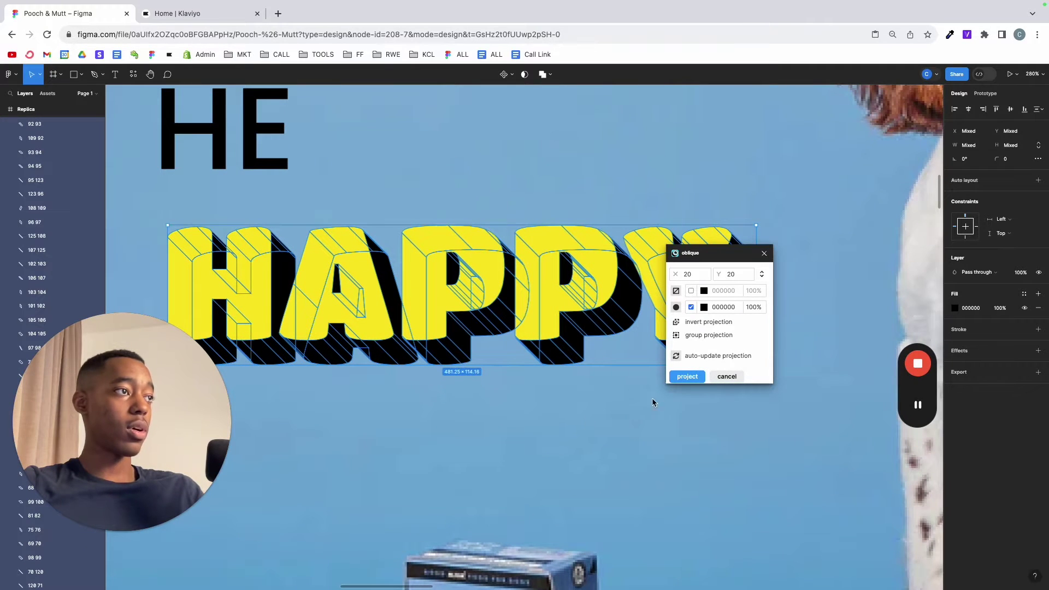
click(687, 377)
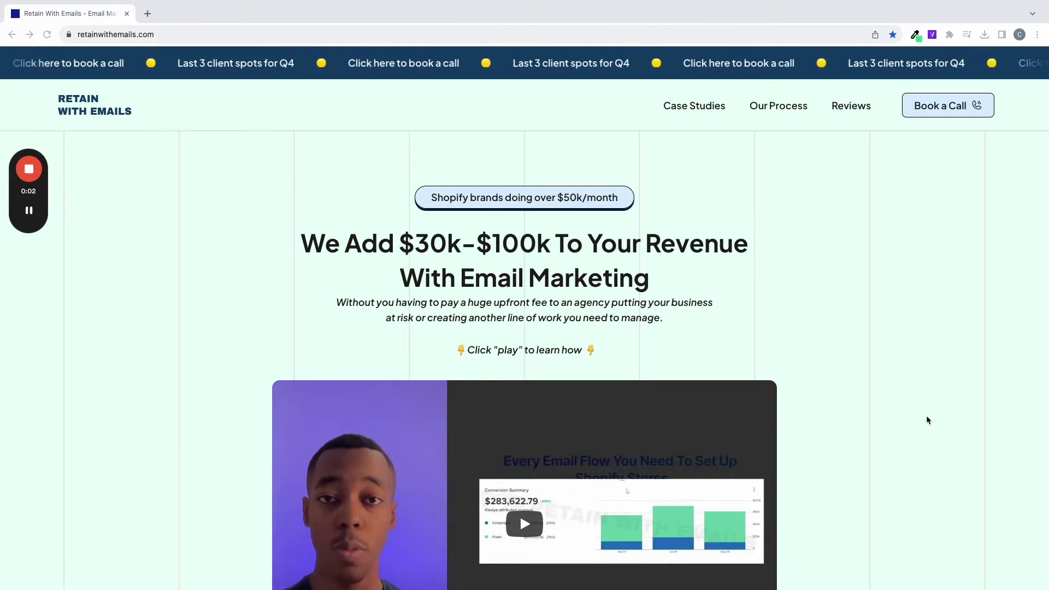
scroll(927, 420, down, 3)
scroll(927, 420, down, 20)
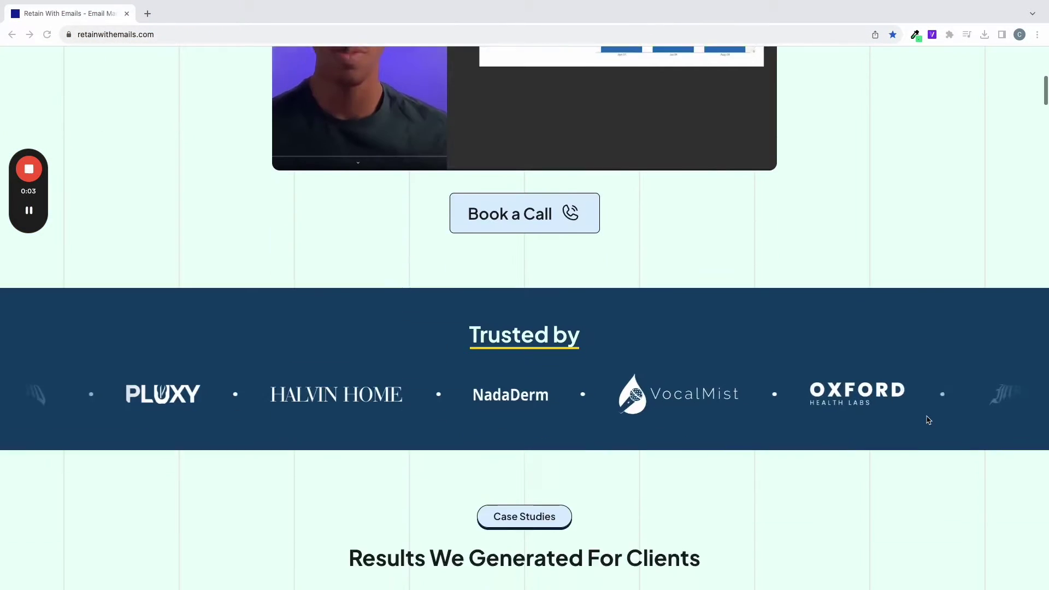
scroll(928, 420, down, 17)
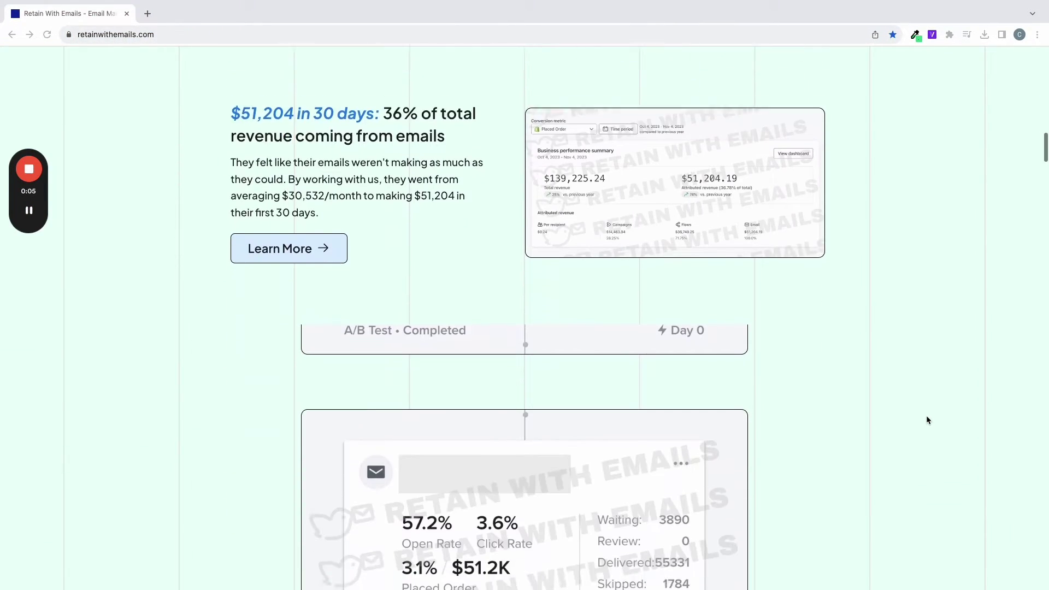
- Browse the Retain With Emails website's case-study results and choose Thursday, December 7 at 8:30am for a strategy call
scroll(927, 419, down, 16)
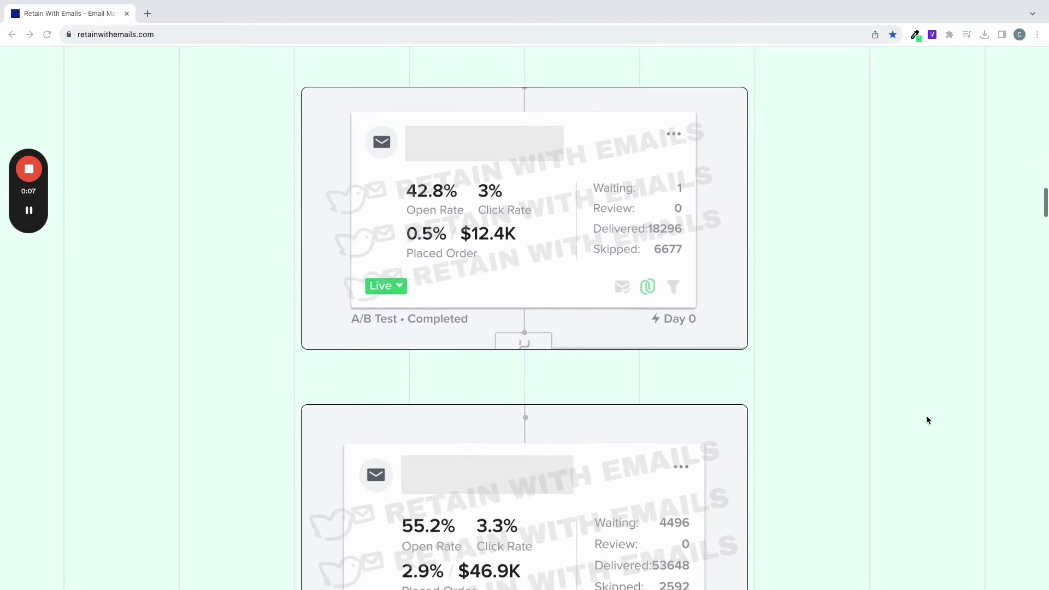
scroll(927, 419, down, 12)
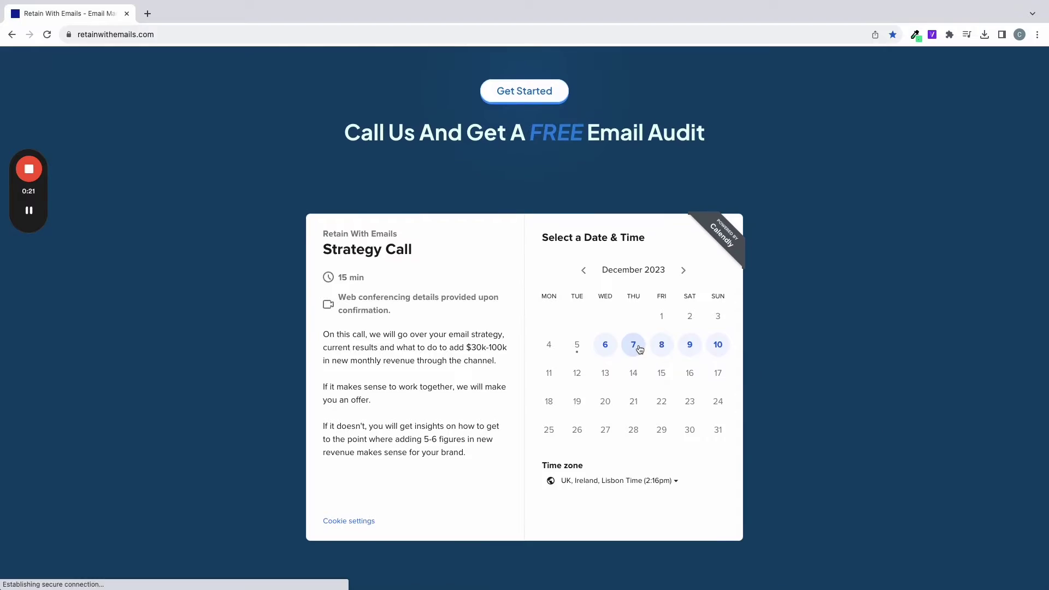
click(633, 344)
click(735, 356)
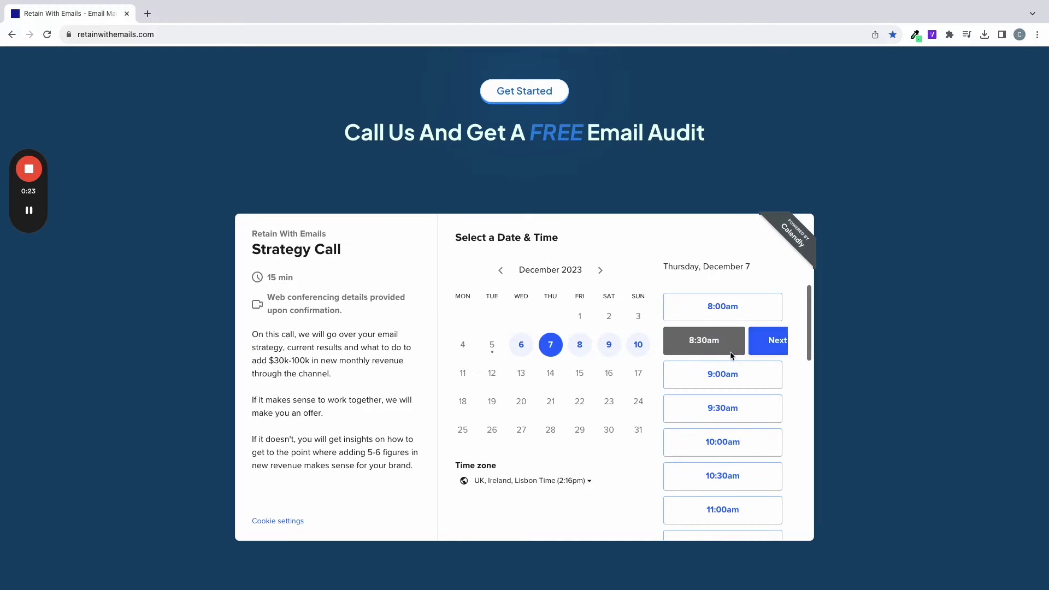
click(746, 347)
scroll(743, 350, down, 5)
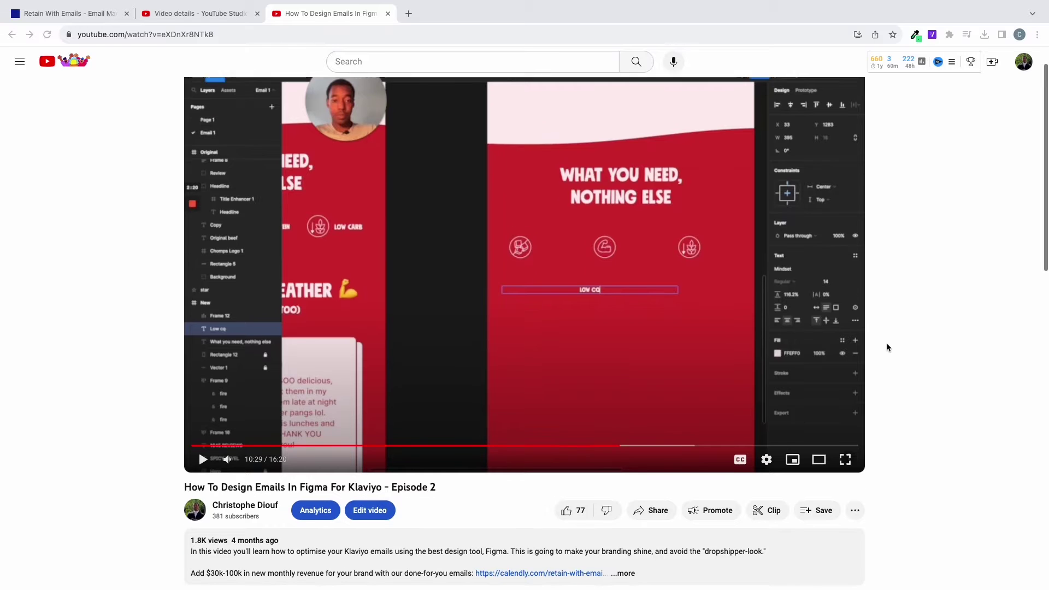
scroll(886, 344, down, 5)
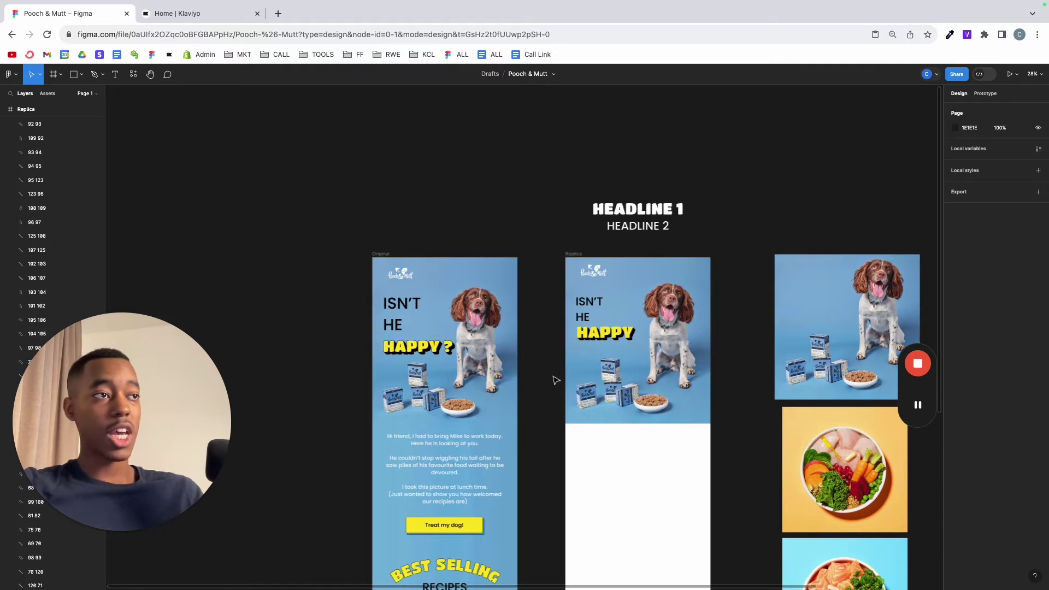
- Draw a rectangle 1200 wide and about 785 high directly beneath the hero image in the Replica frame
scroll(553, 381, right, 2)
scroll(560, 431, right, 3)
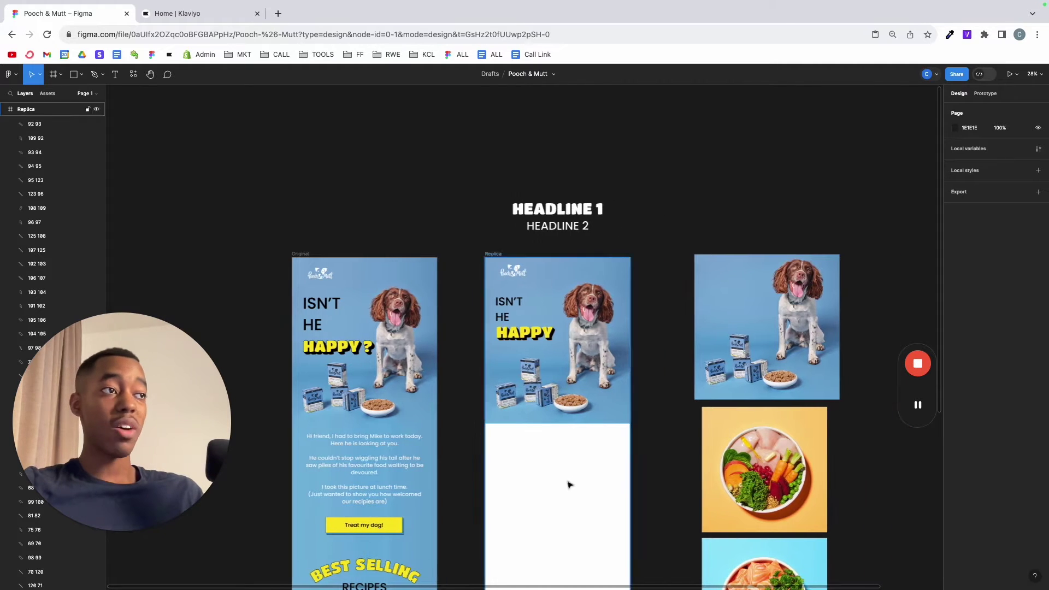
scroll(569, 484, up, 5)
key(r)
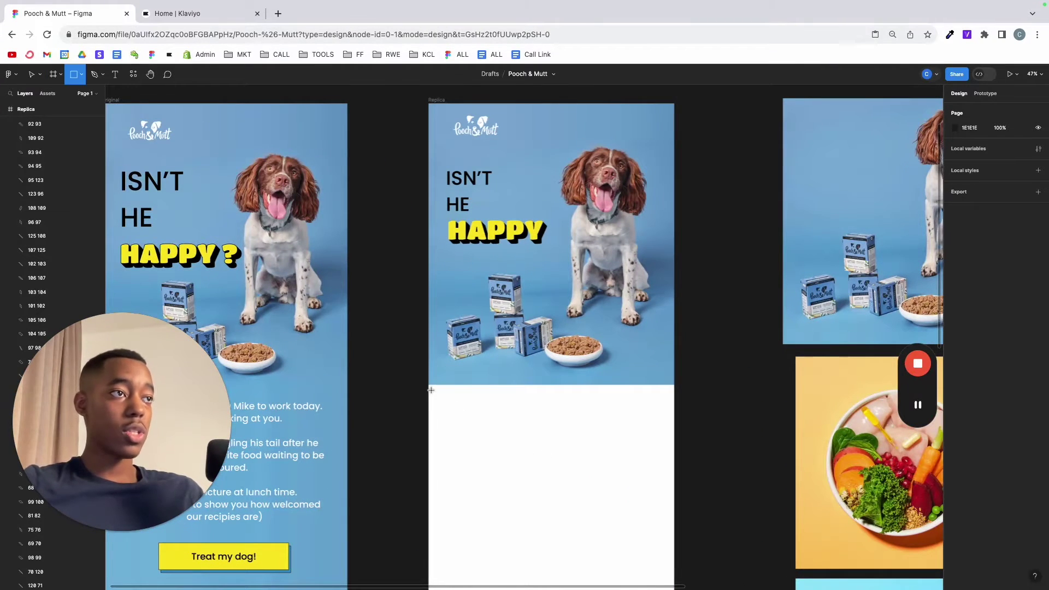
drag(431, 385, 671, 545)
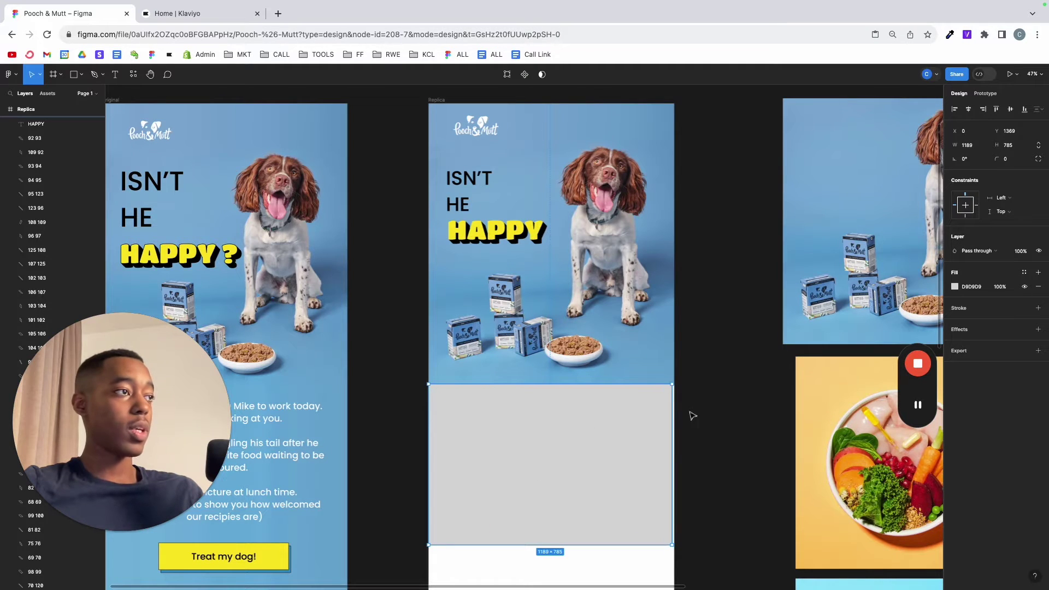
drag(673, 422, 676, 418)
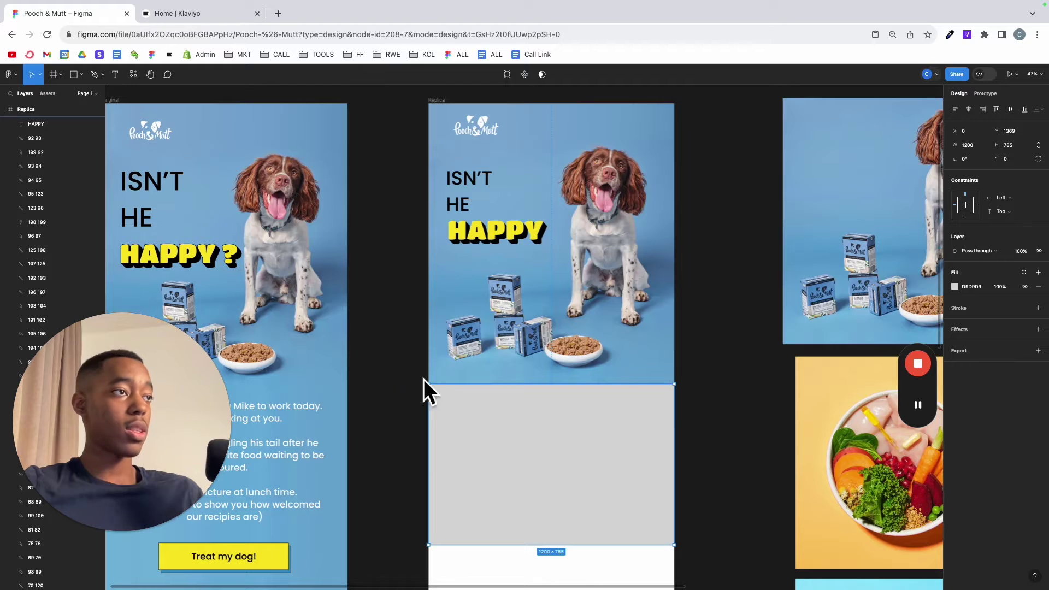
- Fill the rectangle with a horizontal linear gradient whose stops use blues sampled along the hero image's lower edge
click(955, 286)
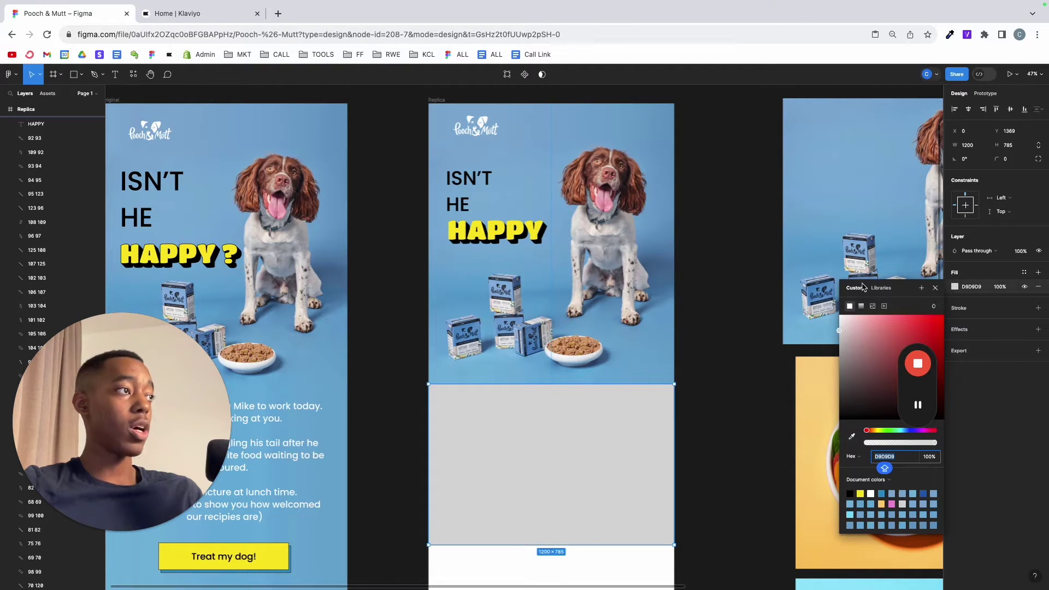
click(862, 307)
drag(551, 384, 428, 385)
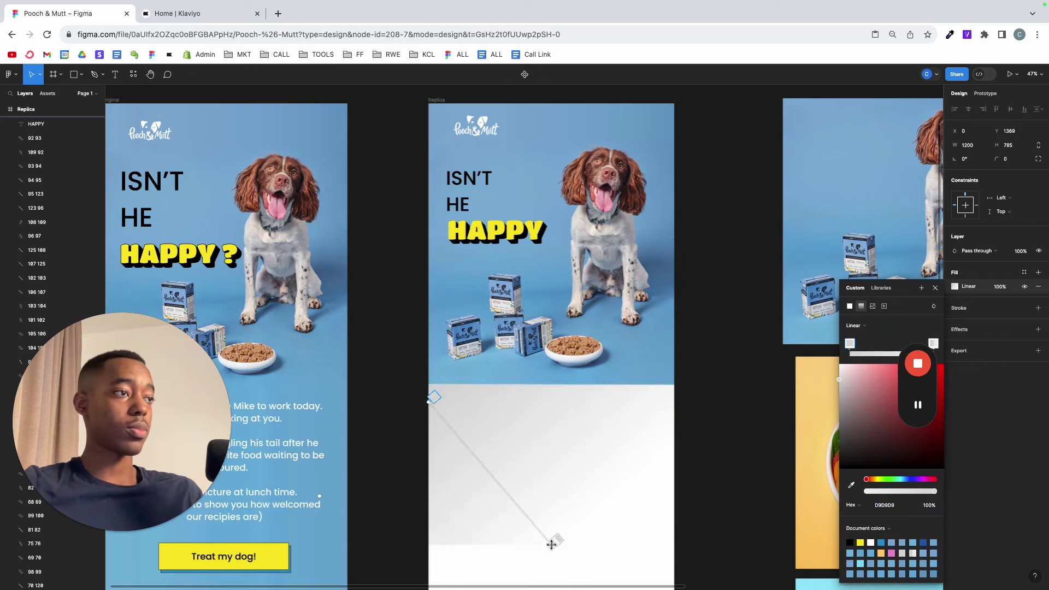
scroll(466, 389, up, 5)
click(535, 381)
click(590, 380)
click(639, 381)
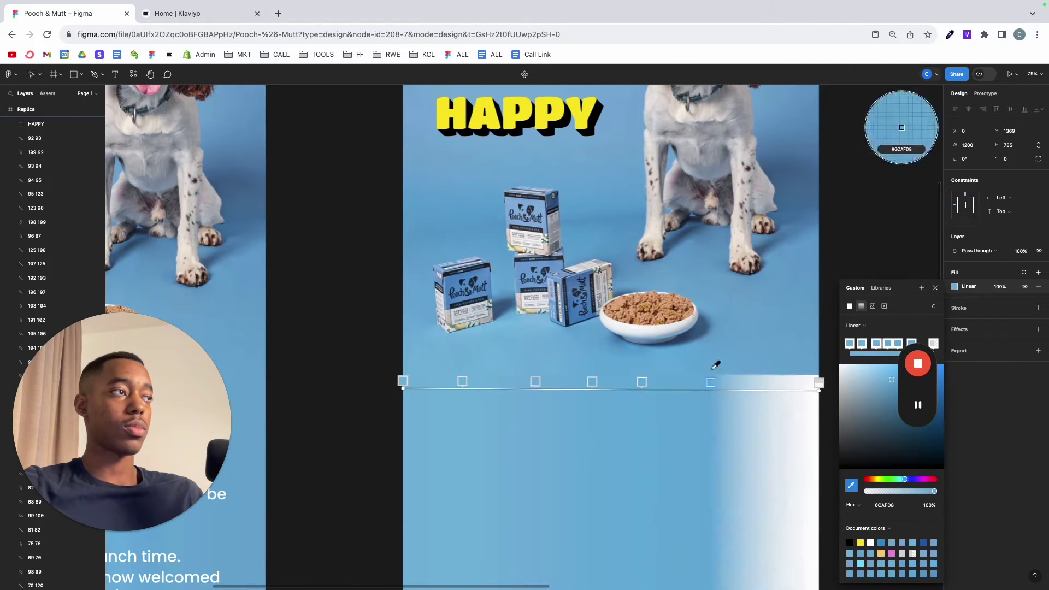
click(710, 381)
click(761, 381)
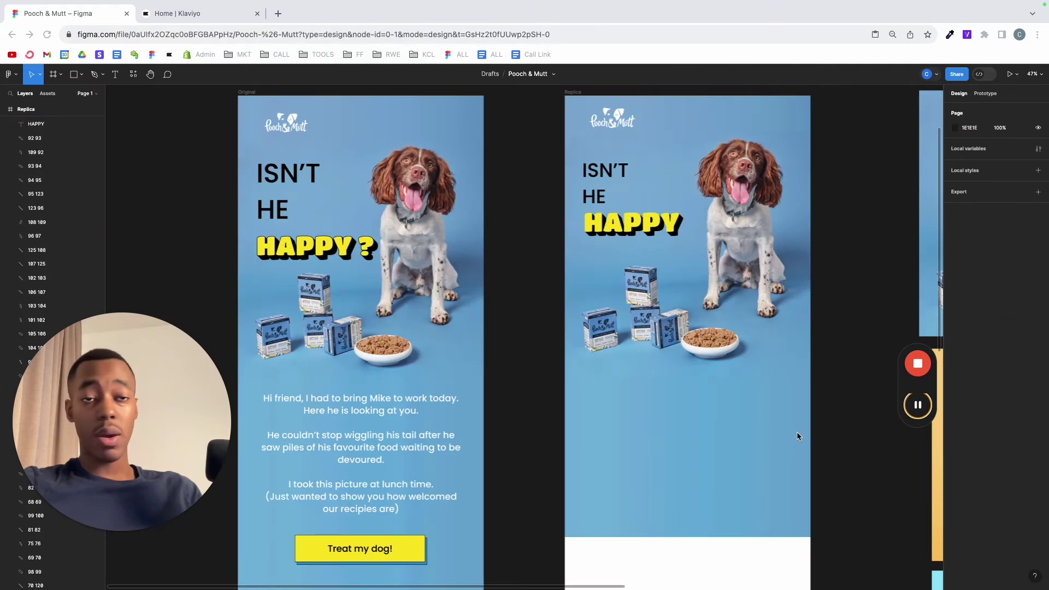
- Extend the gradient rectangle downward past the end of the Replica frame to a height of about 8190 and lock it
scroll(797, 436, down, 3)
scroll(781, 426, down, 5)
click(779, 425)
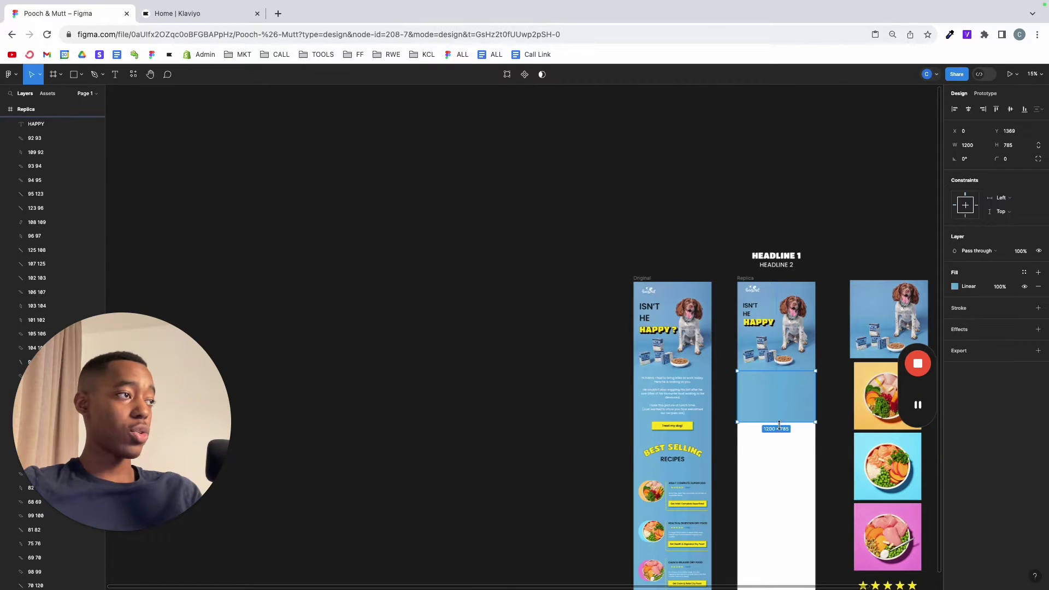
drag(780, 425, 775, 588)
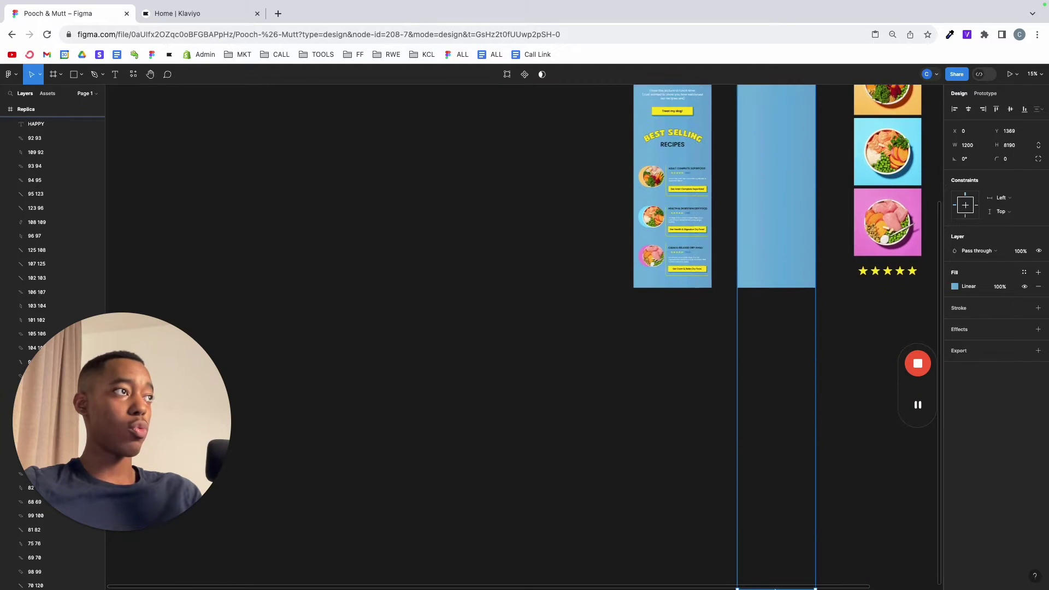
scroll(825, 337, up, 5)
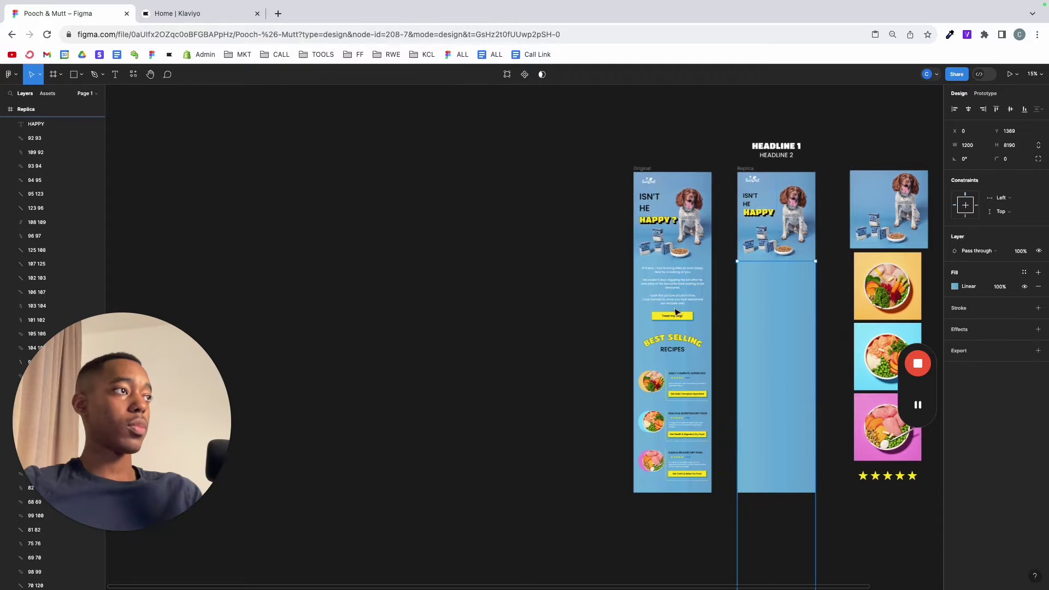
scroll(76, 221, up, 3)
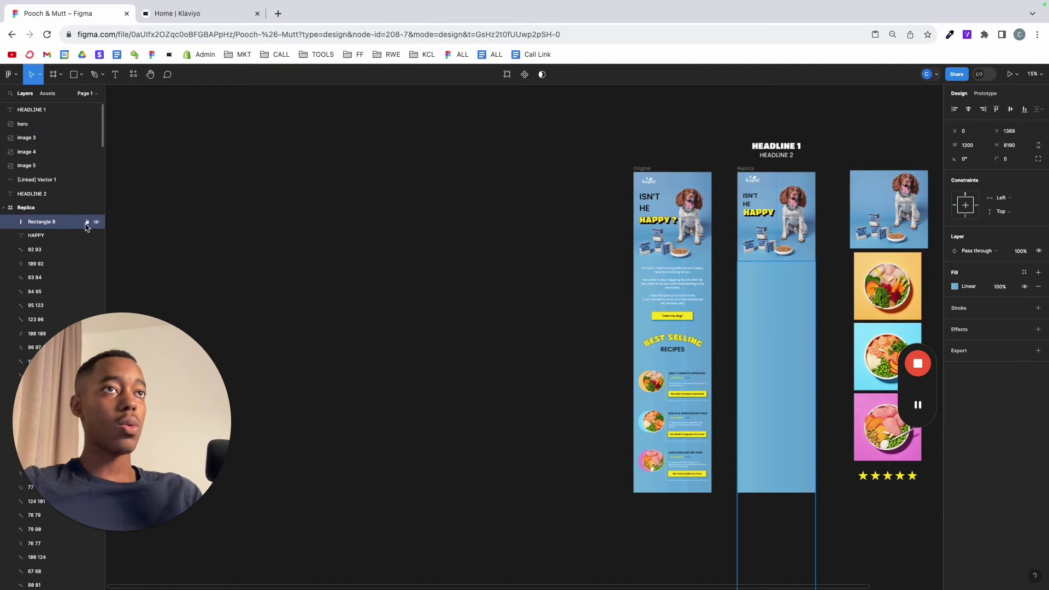
click(87, 222)
- Try placing a duplicate of the Original's body copy on the Replica's blue background, and delete the duplicate
scroll(651, 293, right, 3)
scroll(655, 293, up, 5)
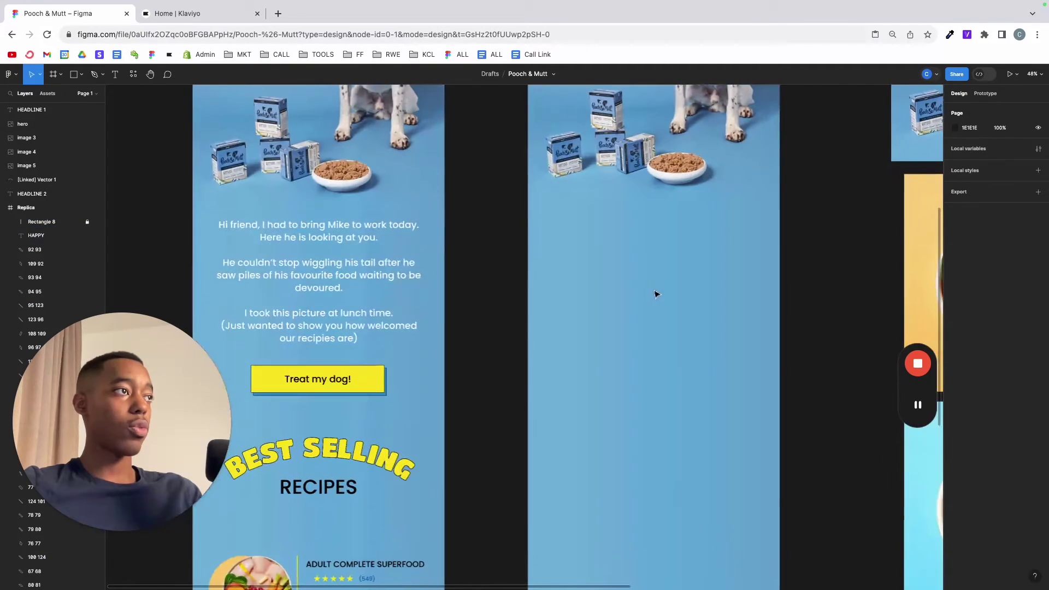
click(376, 298)
click(328, 274)
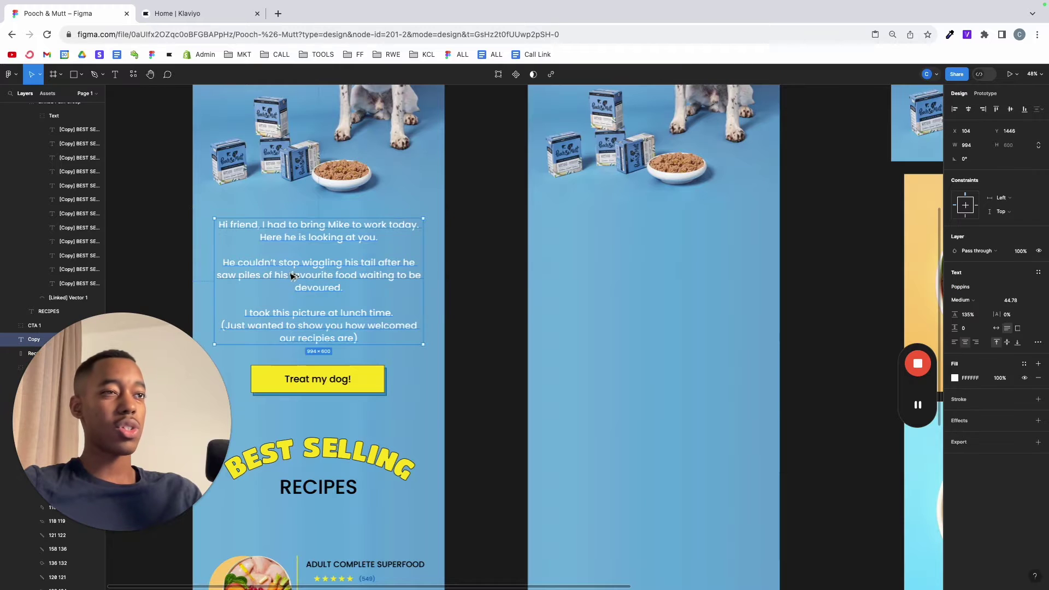
drag(292, 276, 628, 279)
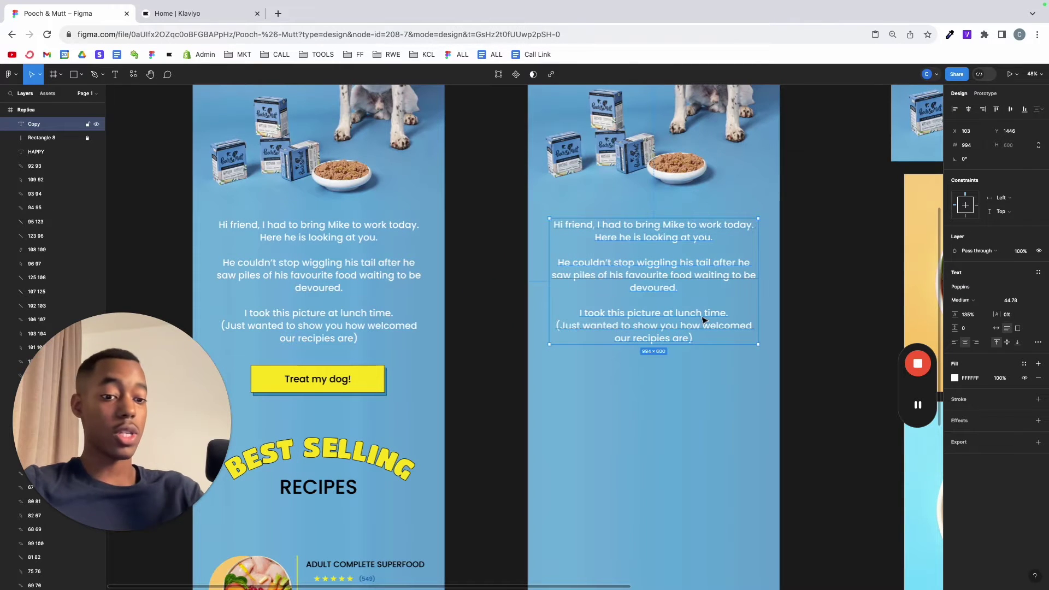
key(Delete)
- Try adding the placeholder text SKLJDFSAJFOASHF in white FFFFFF below the Replica's hero image, and delete it
key(t)
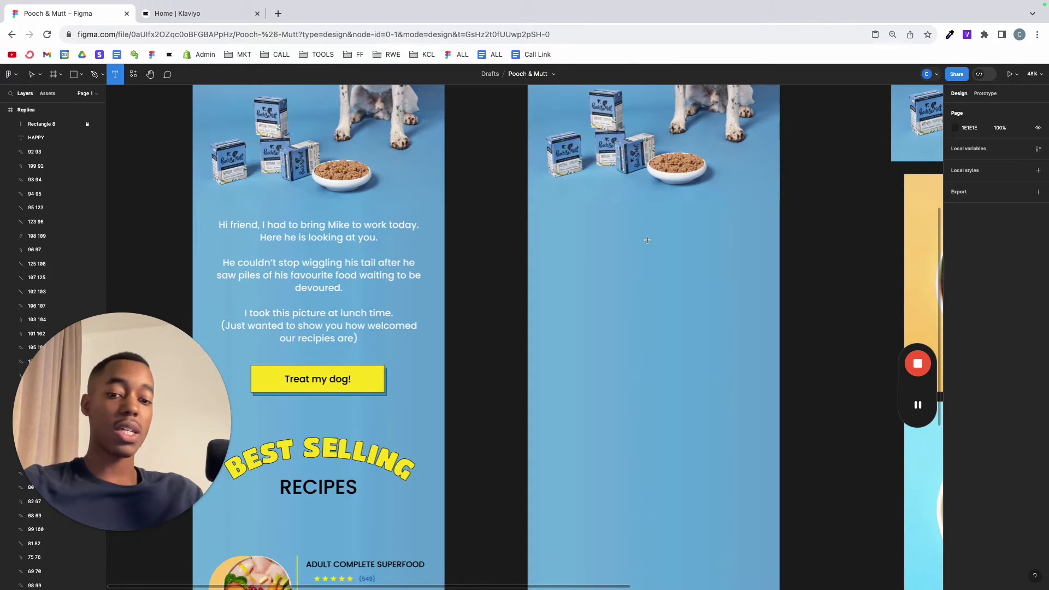
click(647, 239)
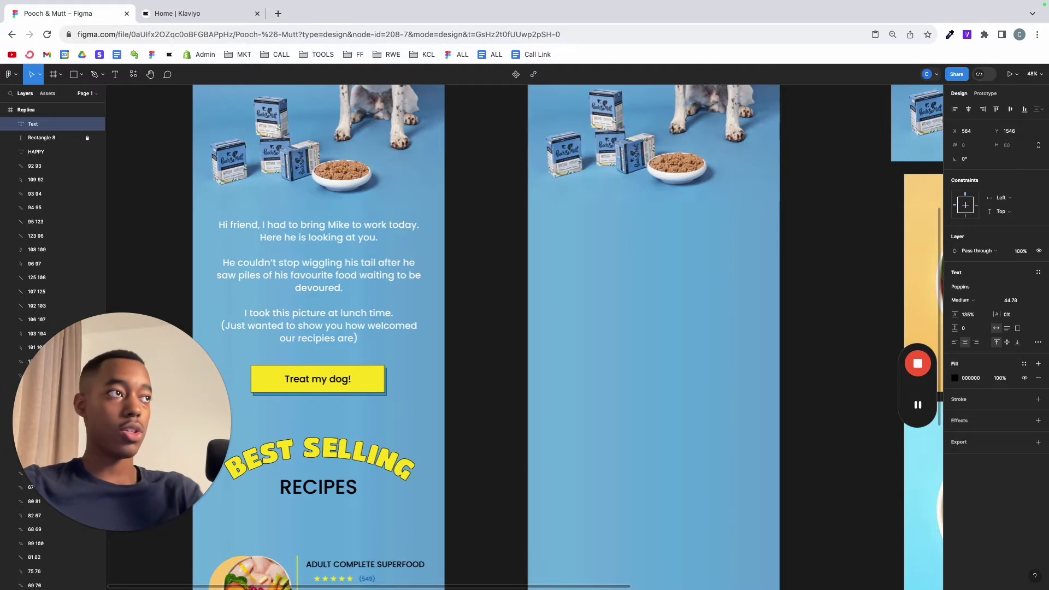
text(SKLJDFSAJFOASHF)
key(Return)
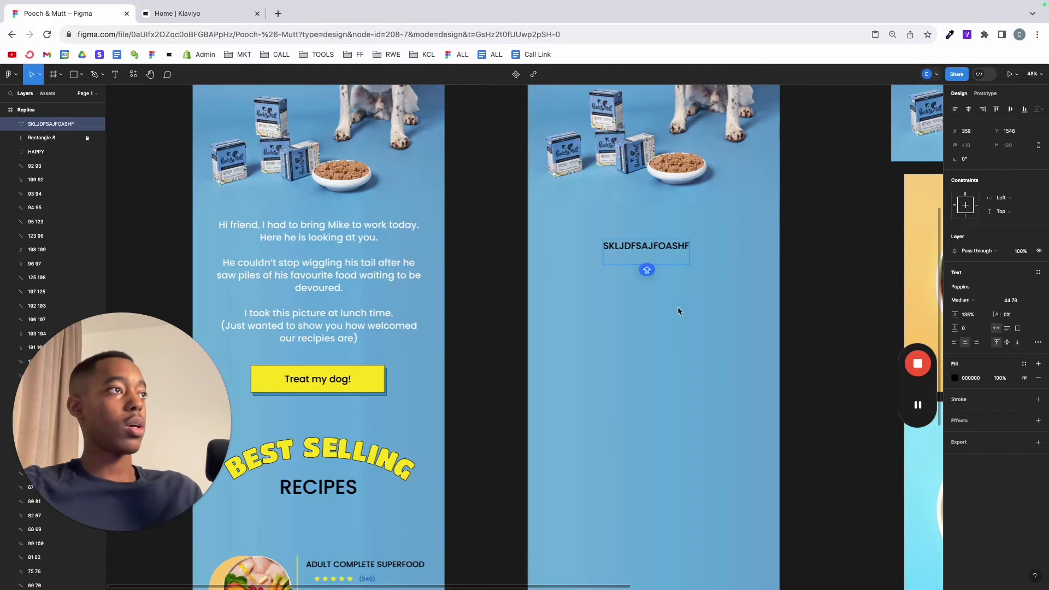
key(ctrl+a)
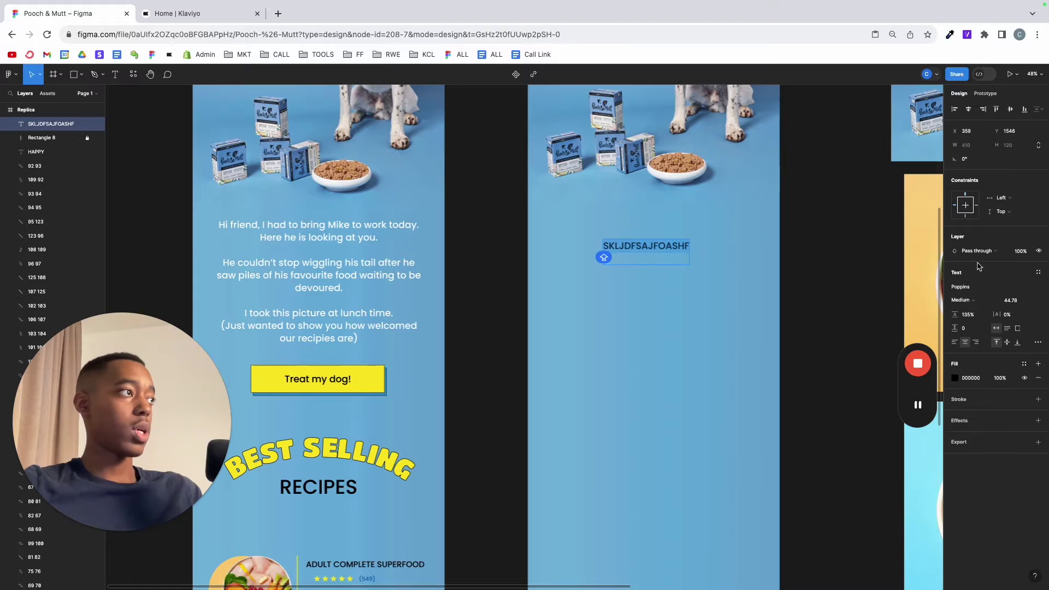
click(956, 382)
drag(891, 386, 810, 337)
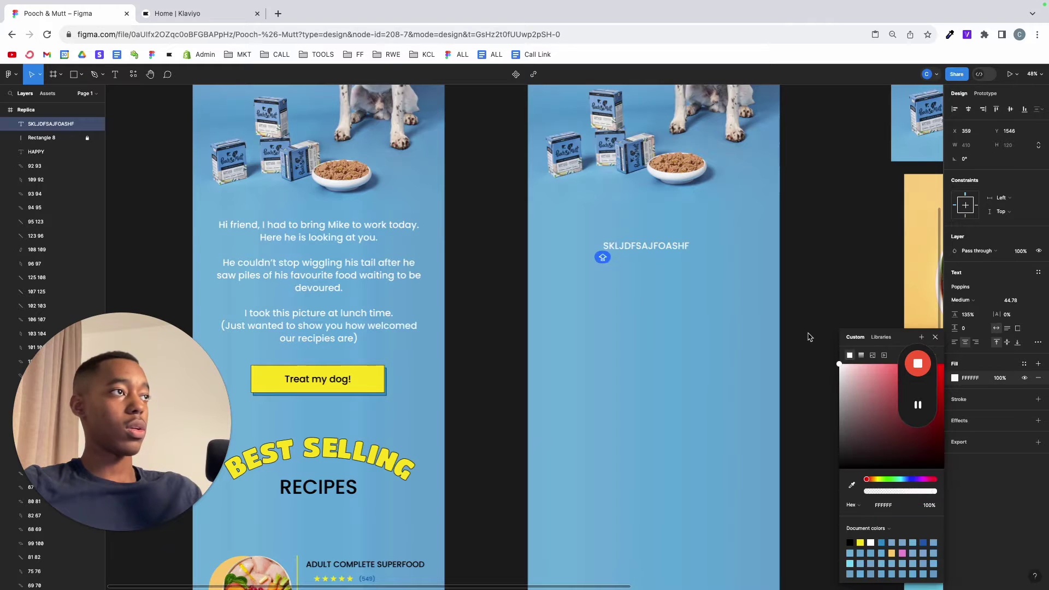
key(Escape)
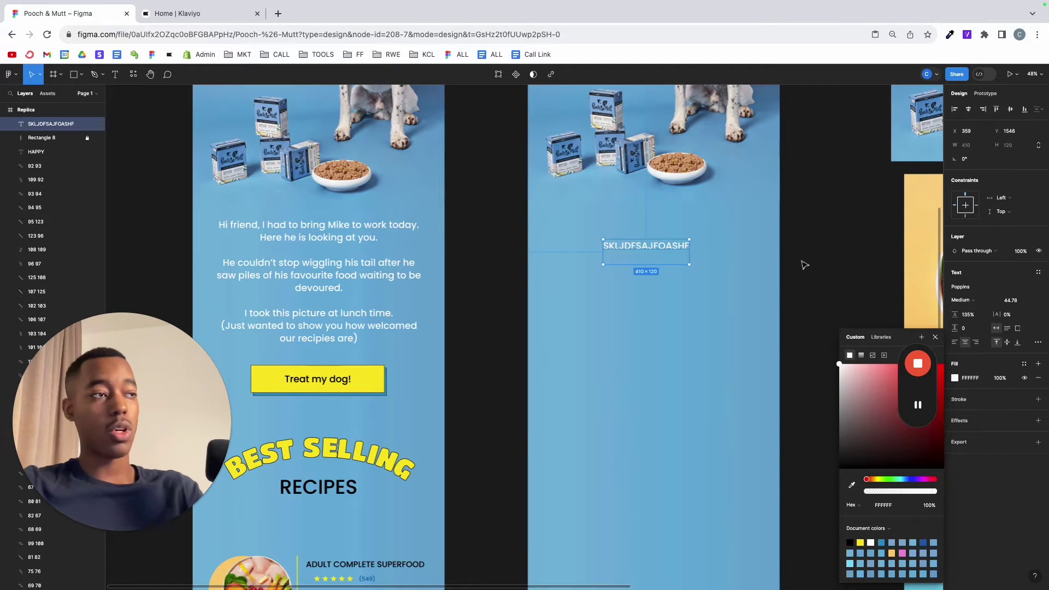
key(Delete)
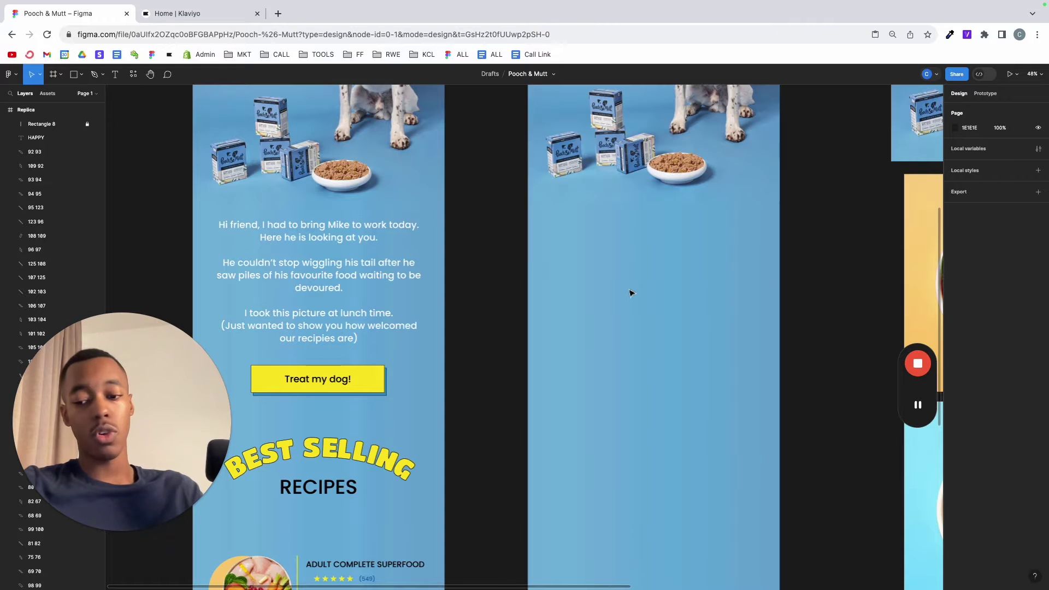
- Duplicate the Original's body copy into the Replica, centred beneath the hero image at the same height
click(356, 240)
drag(327, 276, 663, 278)
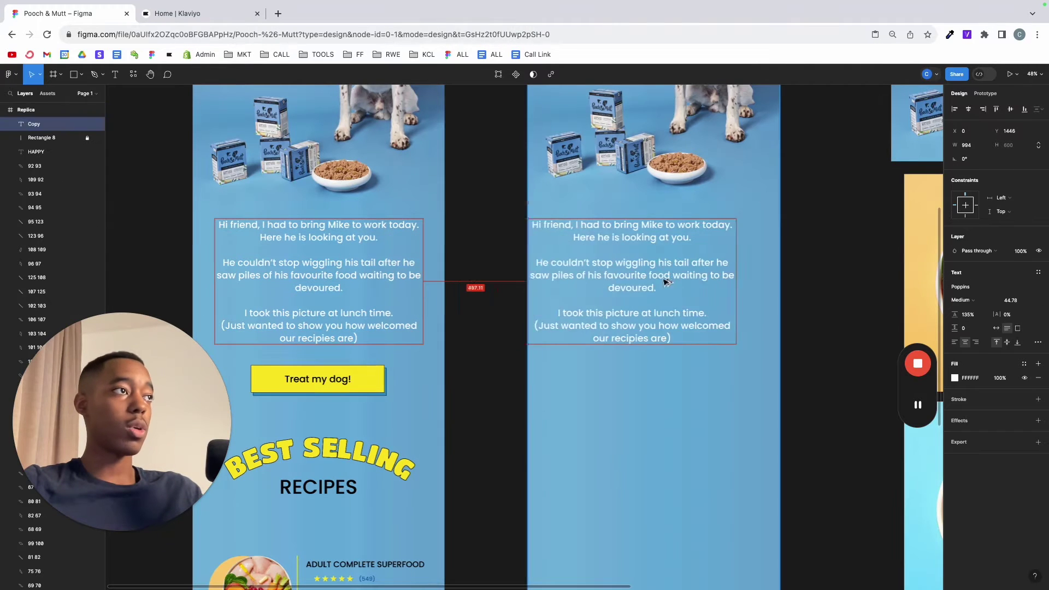
click(805, 256)
- Check the Original's button label, duplicate the Replica's body copy below itself, and change the duplicate's text to "Treat my dog!"
scroll(676, 285, down, 3)
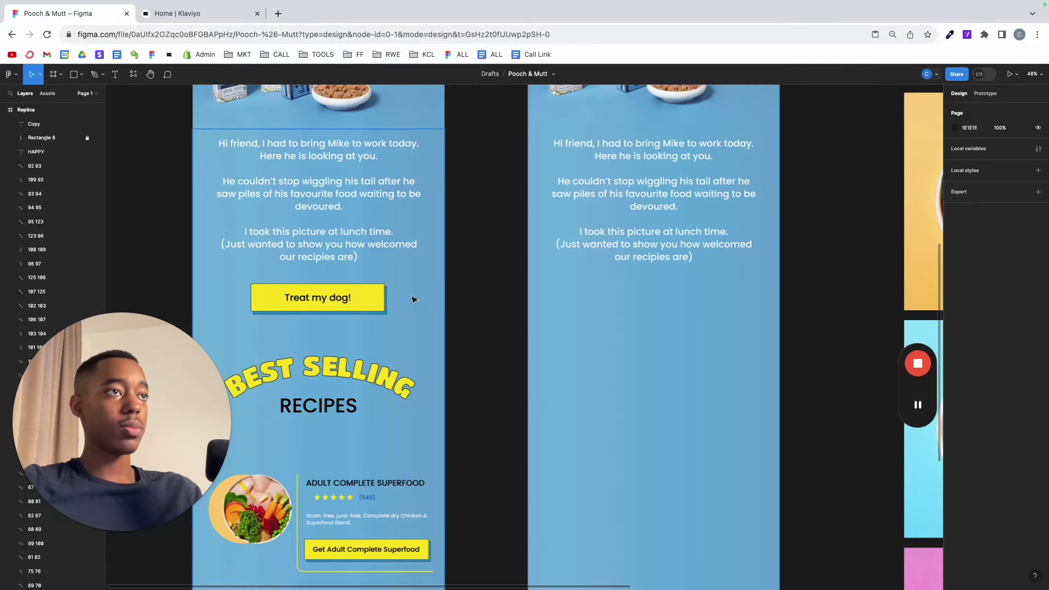
scroll(412, 298, up, 5)
click(308, 306)
double_click(308, 306)
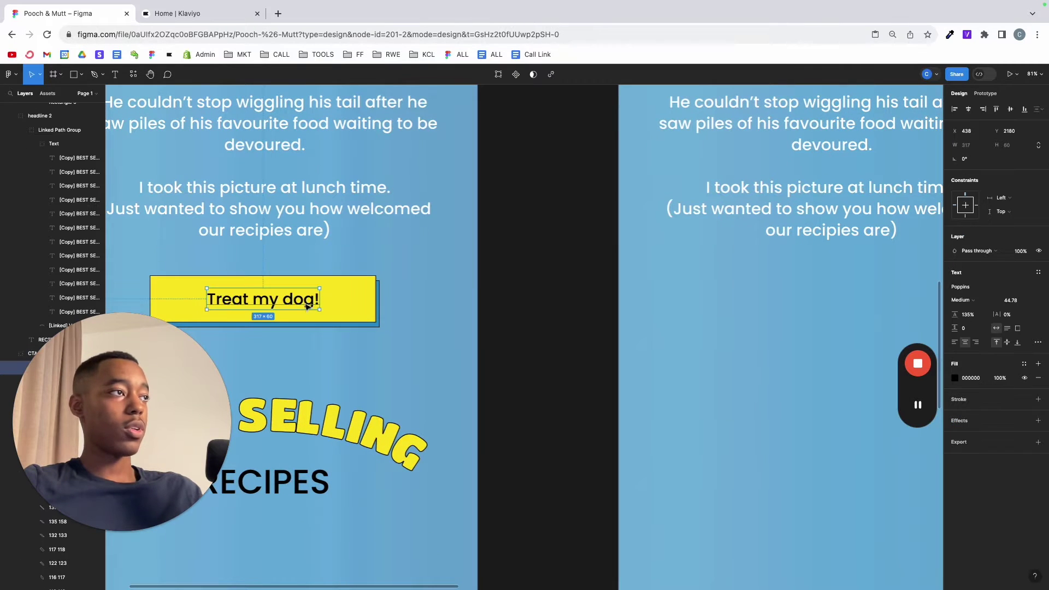
click(589, 318)
scroll(590, 316, right, 5)
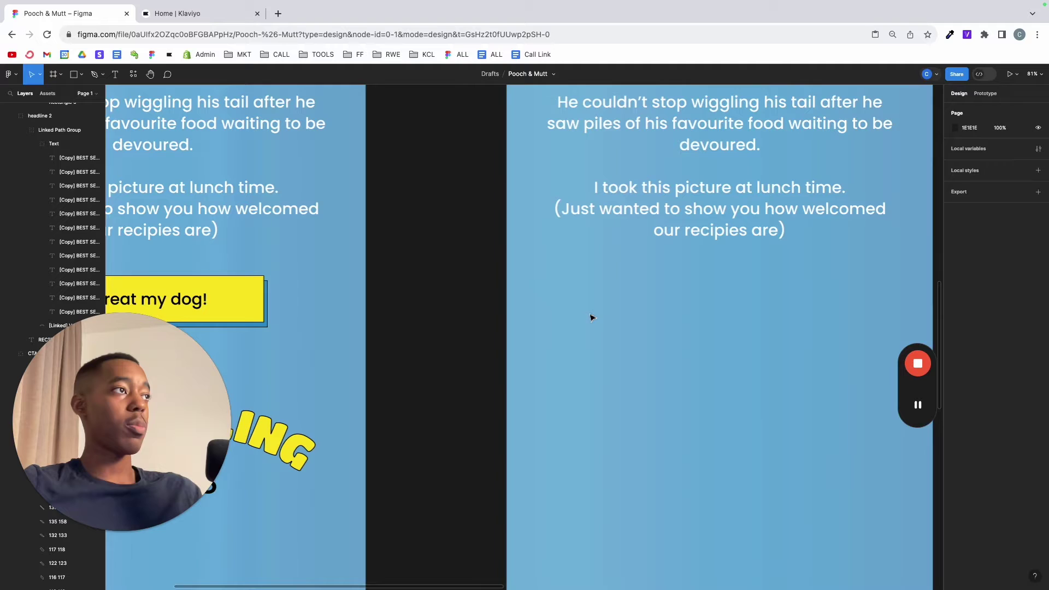
click(705, 211)
drag(716, 162, 713, 437)
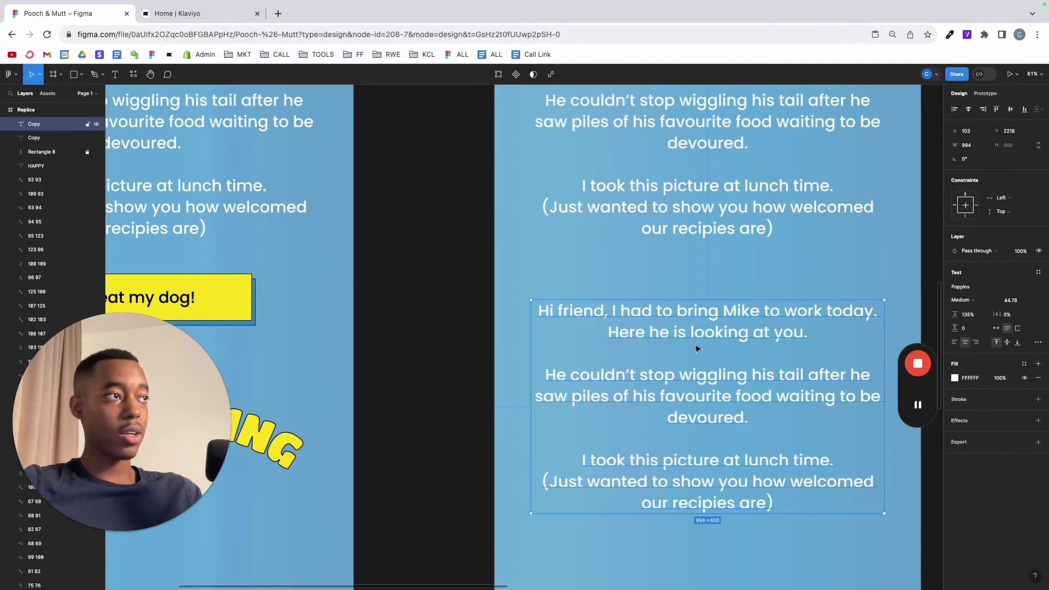
double_click(710, 326)
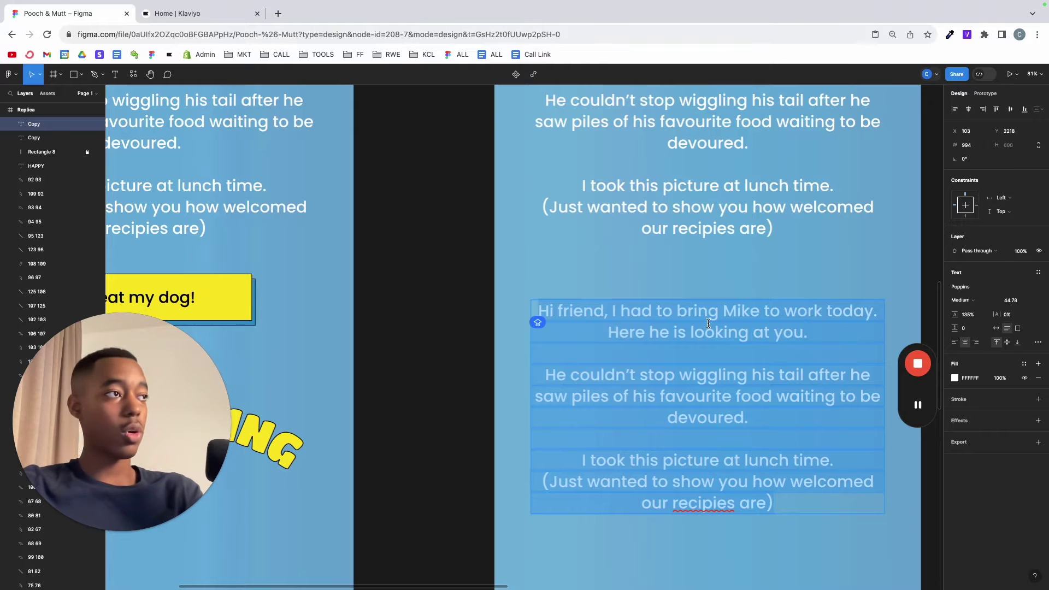
text(Treat m)
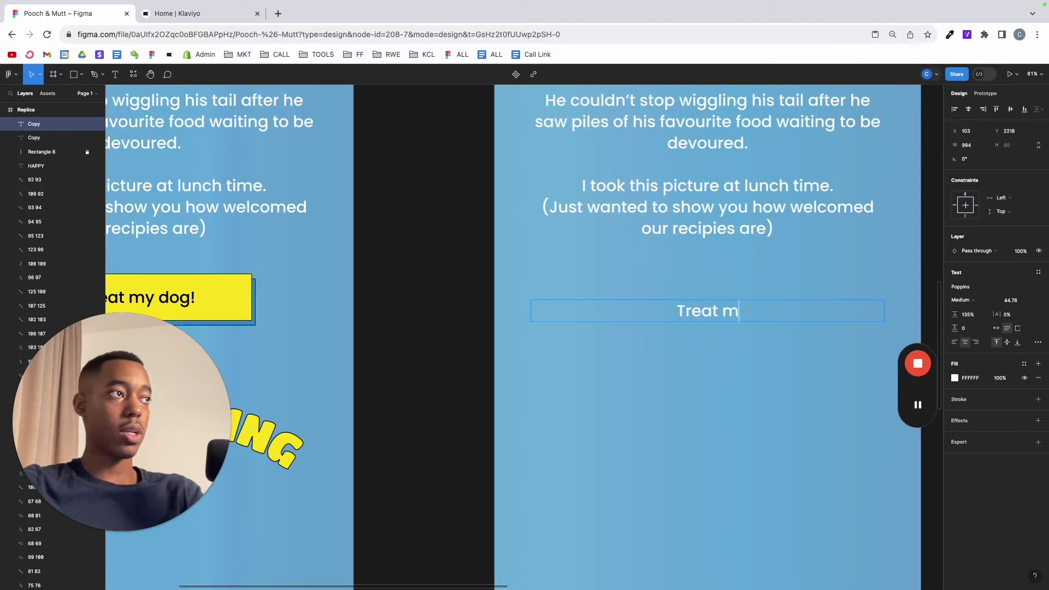
text(y dog!)
key(Escape)
- Set the fill of the Replica's "Treat my dog!" text to black 000000
click(955, 378)
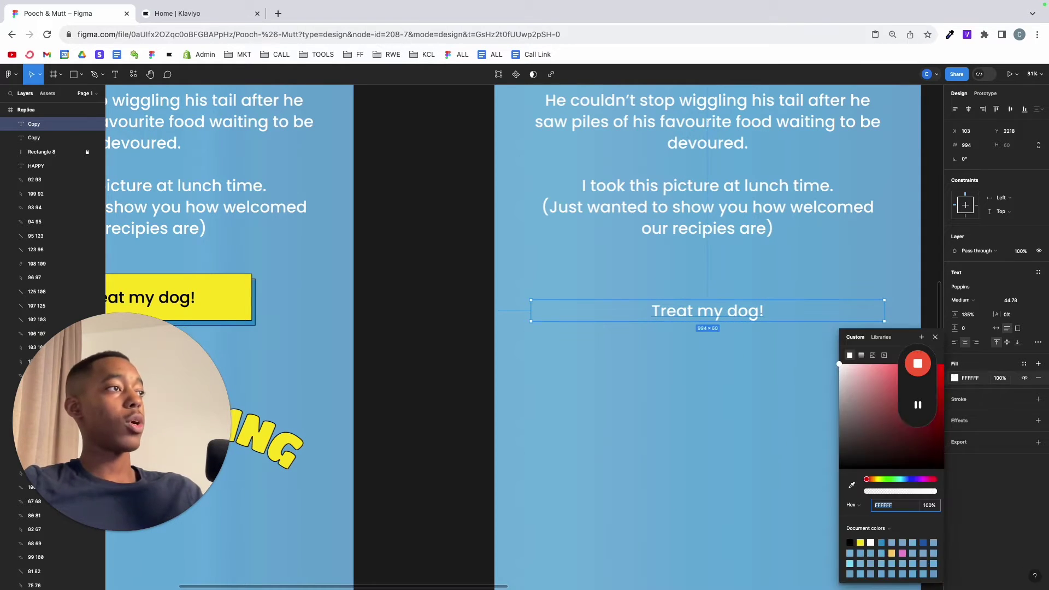
text(000000)
key(Return)
click(743, 400)
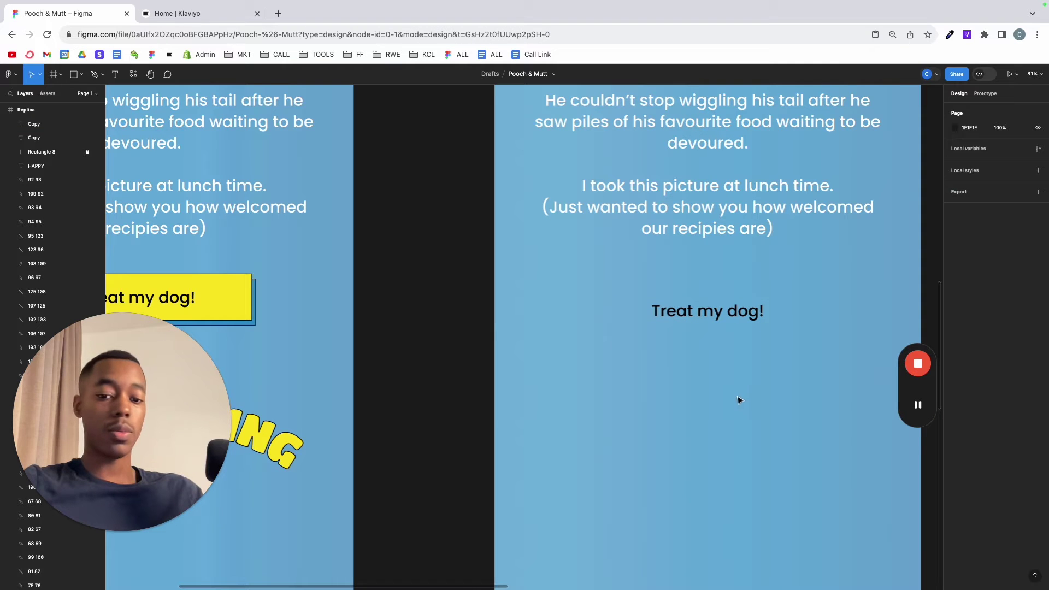
- Draw a rectangle about 792 by 126 over the Replica's button label, filled with yellow FDE723 sampled from the Original's button
key(r)
mouse_move(569, 289)
mouse_down()
mouse_move(882, 344)
mouse_move(850, 334)
mouse_up()
key(i)
click(236, 305)
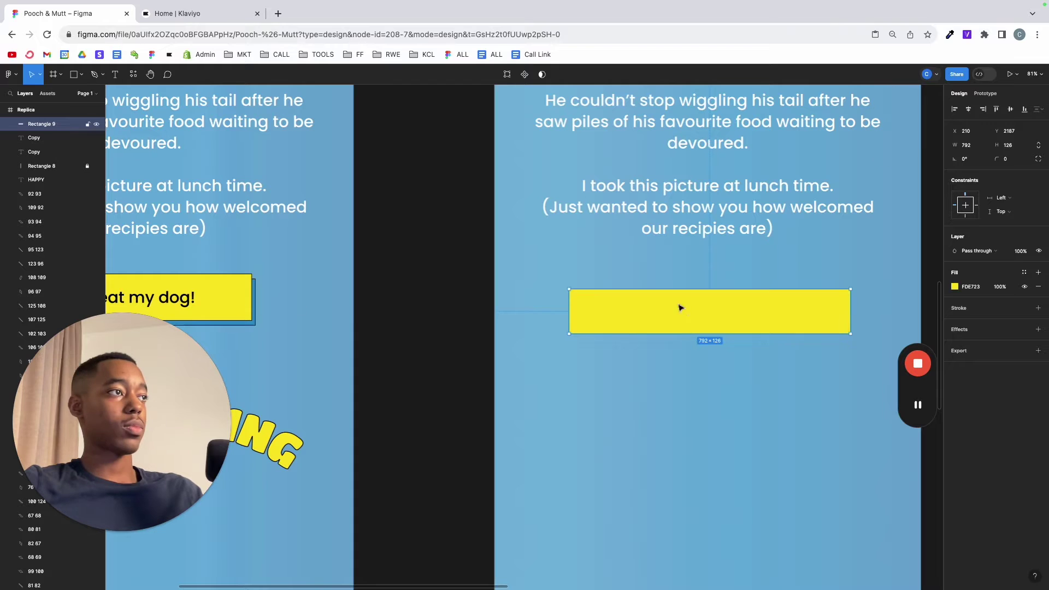
- Move the yellow rectangle below the "Treat my dog!" text, then bring the text forward and place it on the rectangle
drag(679, 304, 694, 398)
click(704, 312)
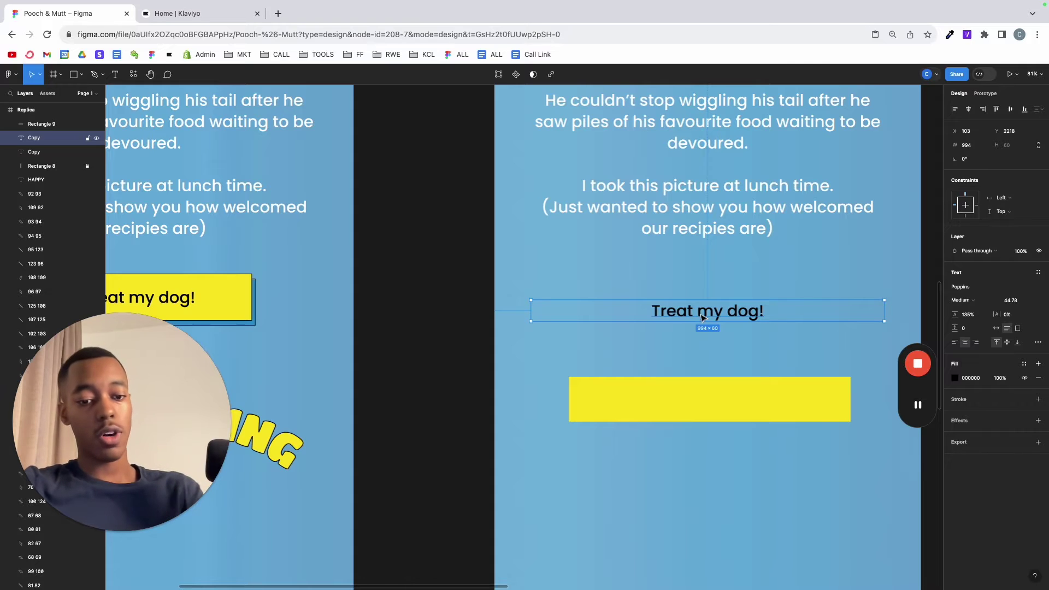
key(super+bracketright)
drag(702, 319, 711, 401)
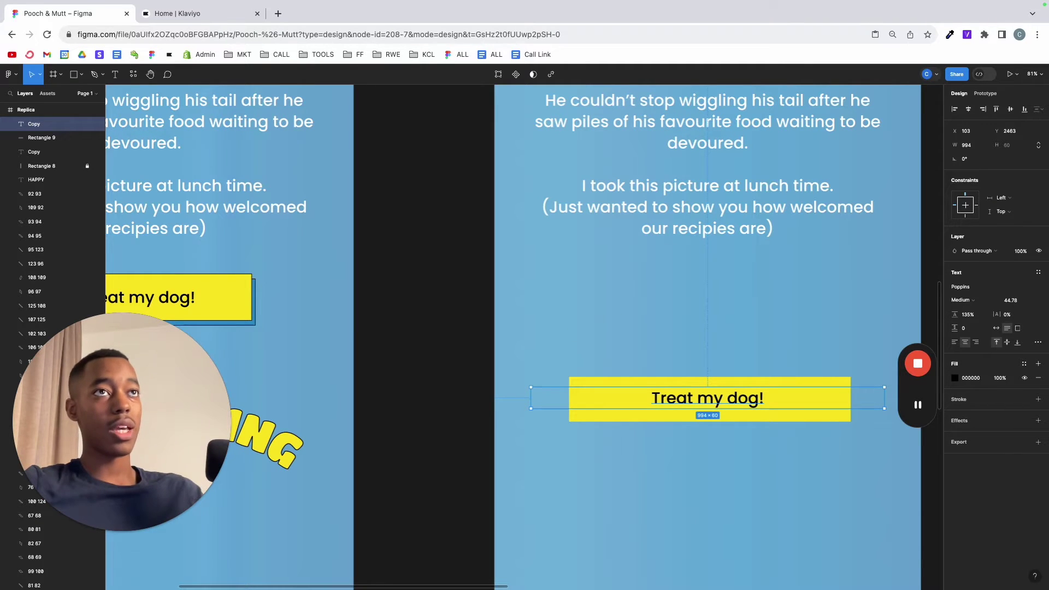
scroll(51, 173, up, 2)
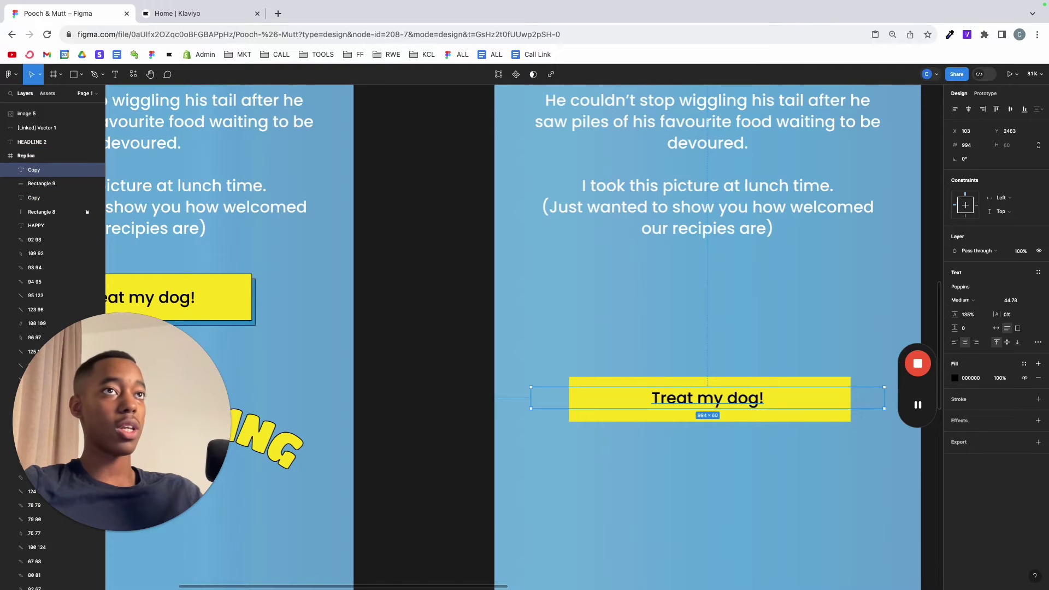
mouse_move(41, 172)
mouse_down()
mouse_move(44, 191)
mouse_move(44, 164)
mouse_up()
click(360, 263)
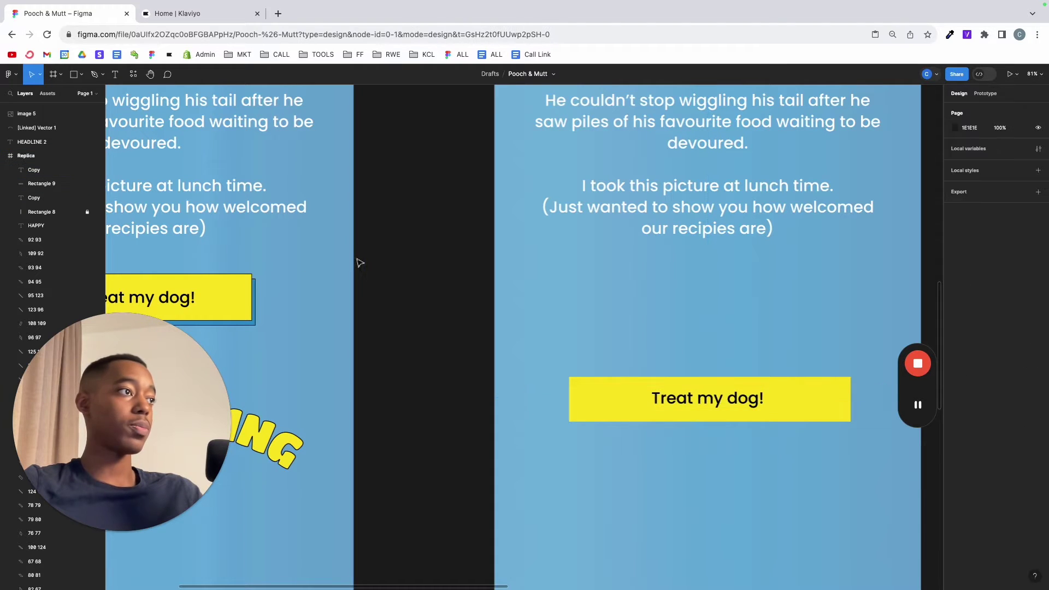
- Check the Original button's stroke, and give the Replica's yellow rectangle a 000000 inside stroke with a weight of 1.4
scroll(385, 292, right, 3)
click(513, 398)
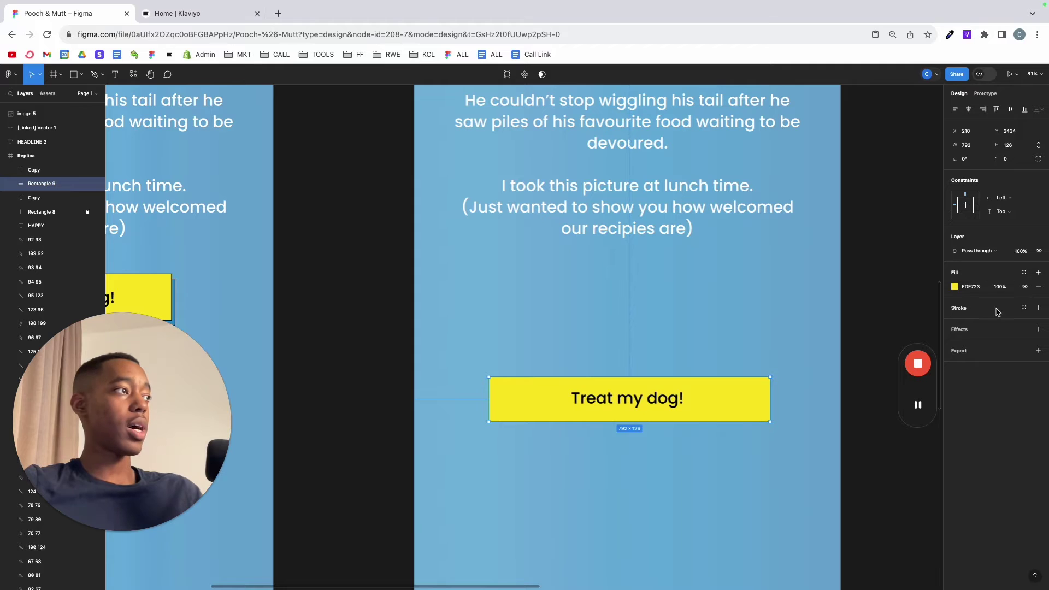
scroll(284, 342, left, 6)
ctrl+scroll(284, 344, up, 4)
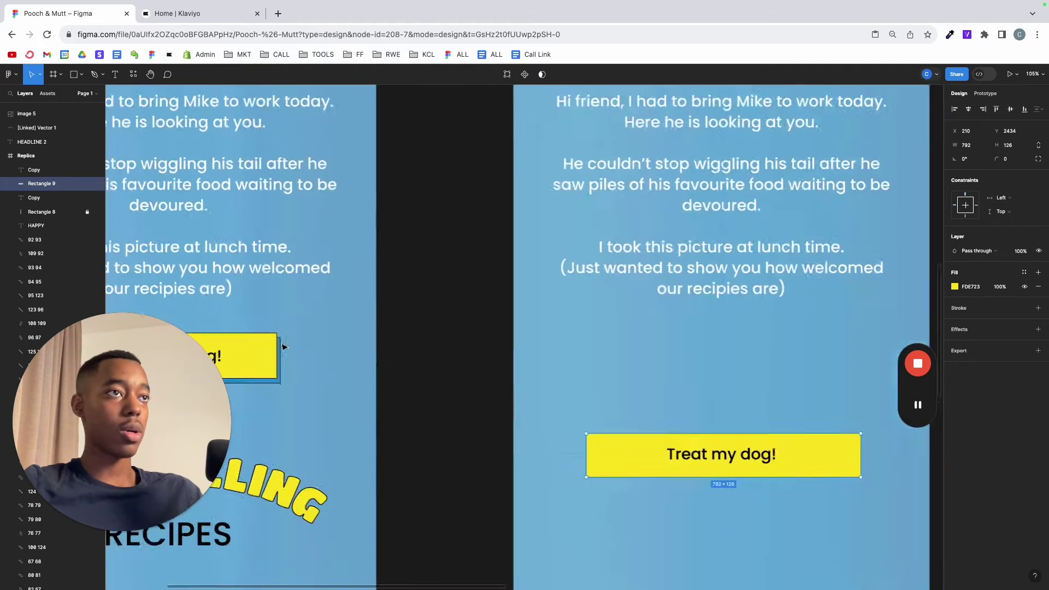
ctrl+scroll(283, 347, down, 4)
click(267, 356)
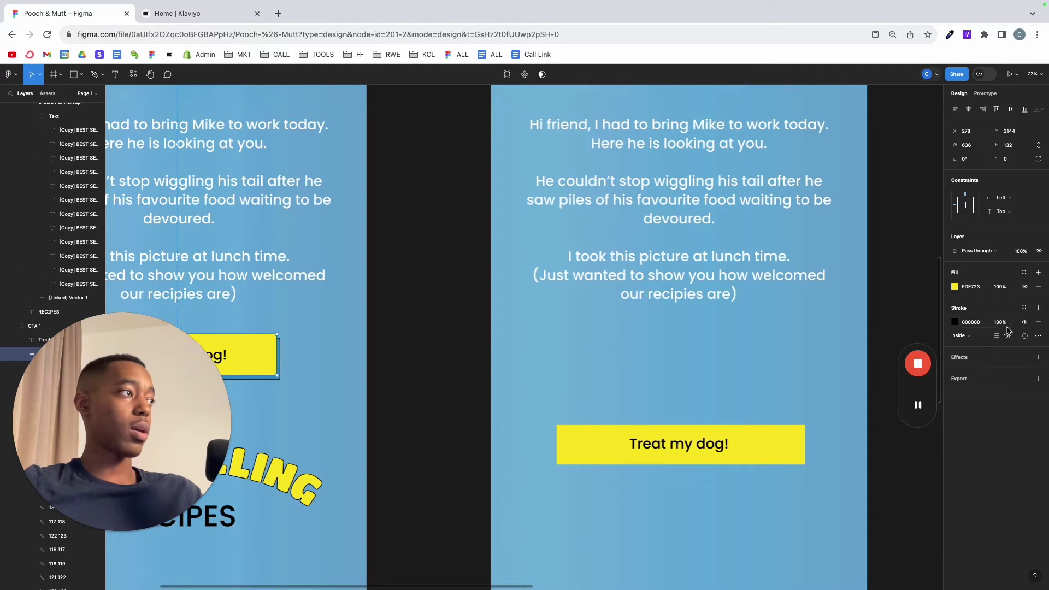
click(790, 439)
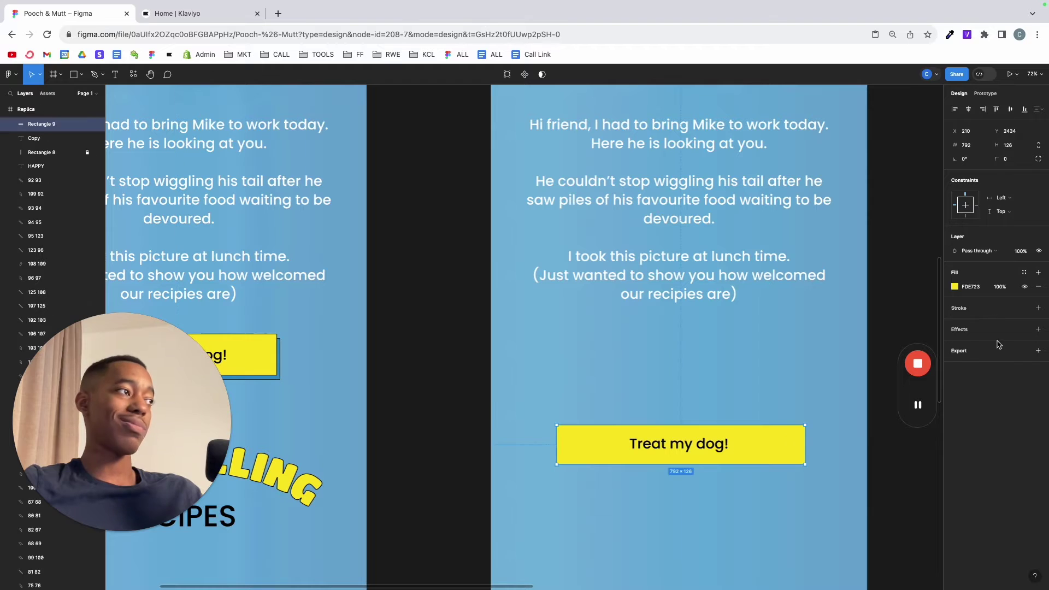
click(982, 311)
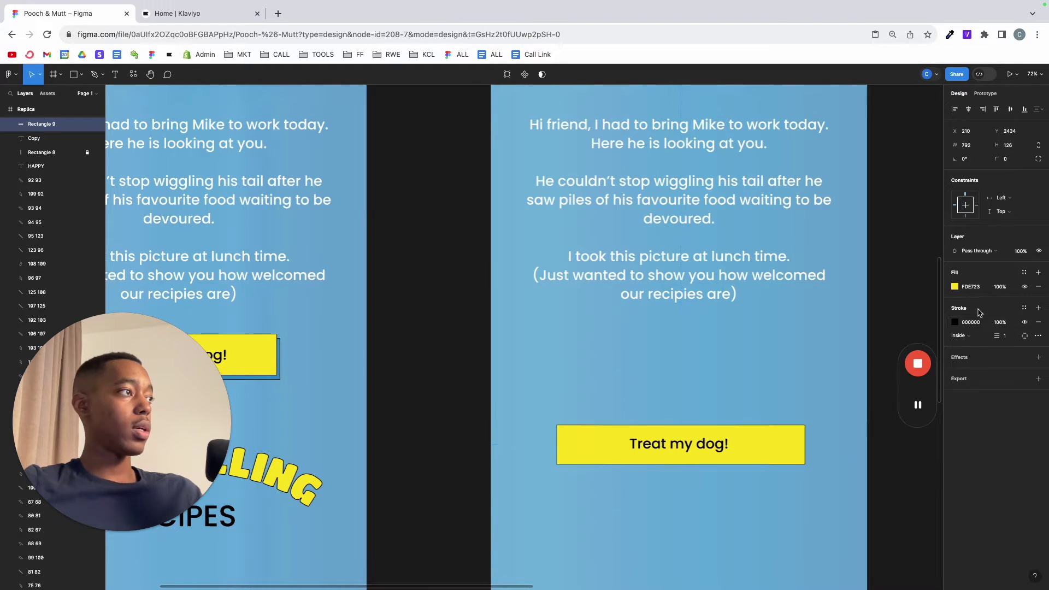
click(1008, 339)
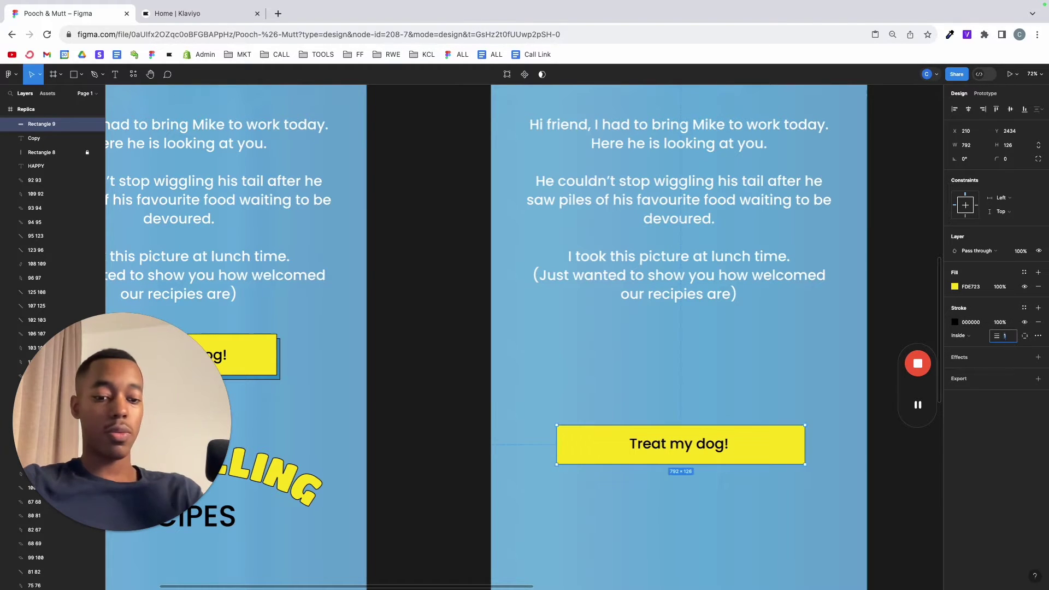
text(.4)
key(Return)
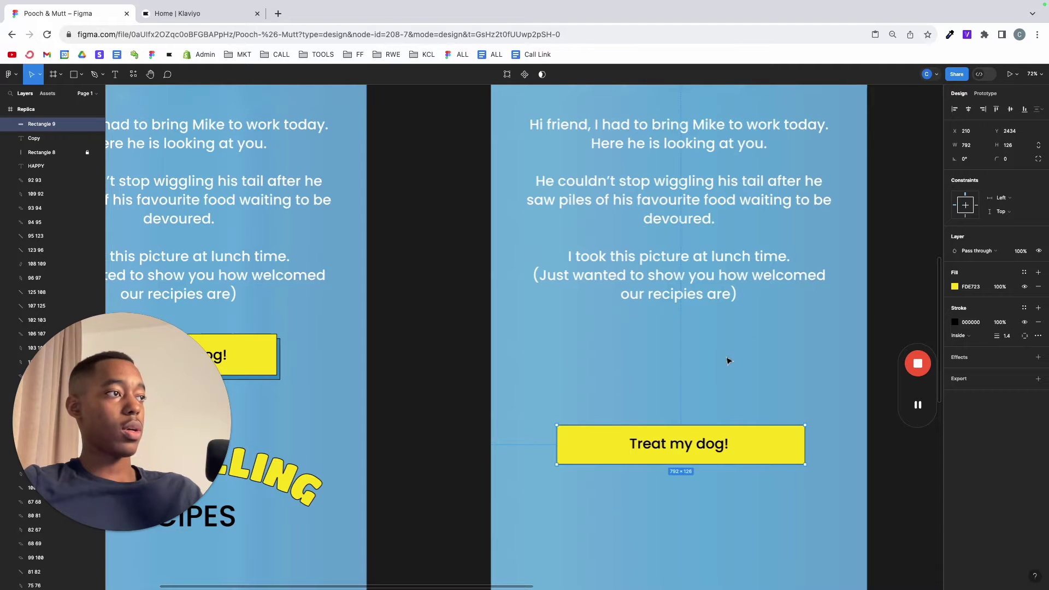
- Compare with the Original's button and narrow the Replica's yellow rectangle symmetrically to a width of 570
scroll(628, 462, left, 3)
click(568, 457)
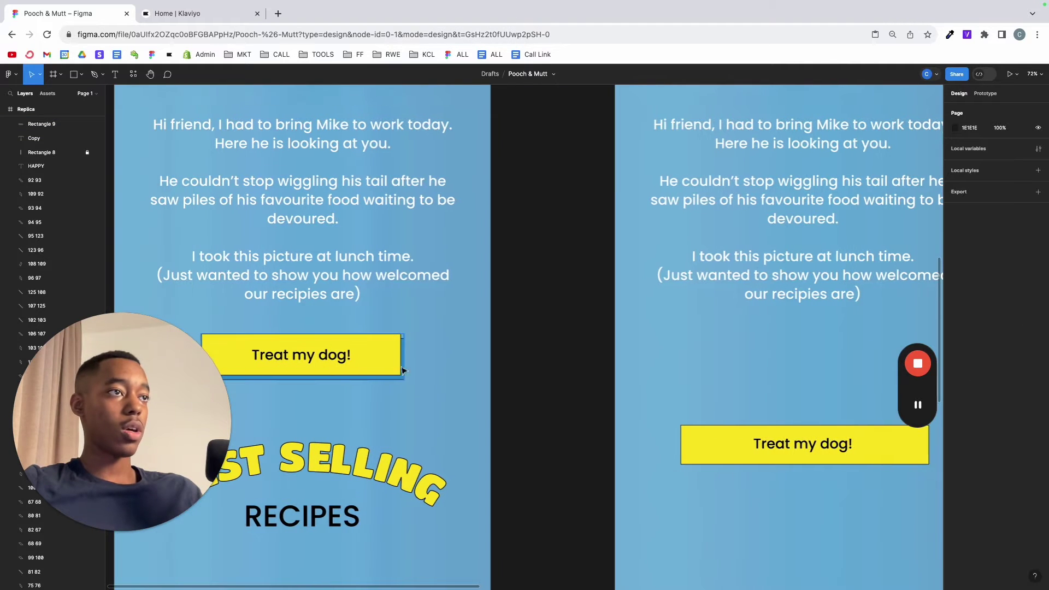
scroll(403, 371, down, 3)
scroll(482, 382, right, 3)
click(785, 373)
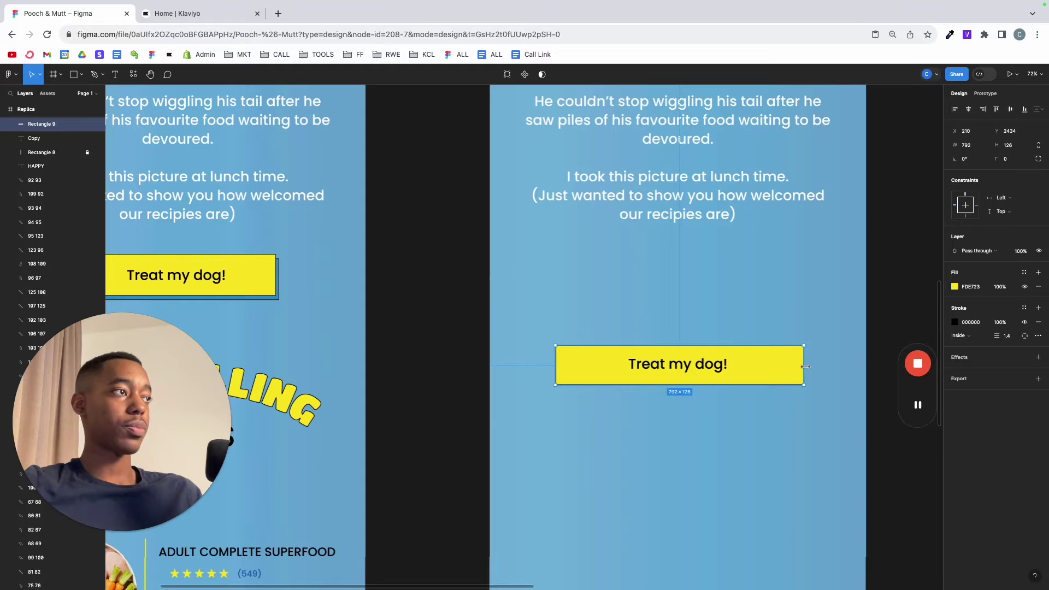
drag(805, 366, 770, 367)
click(560, 304)
- Duplicate the yellow rectangle 15 px right and 12 px down, and fill the copy with blue 2C93CD sampled from the Original's button shadow
click(620, 367)
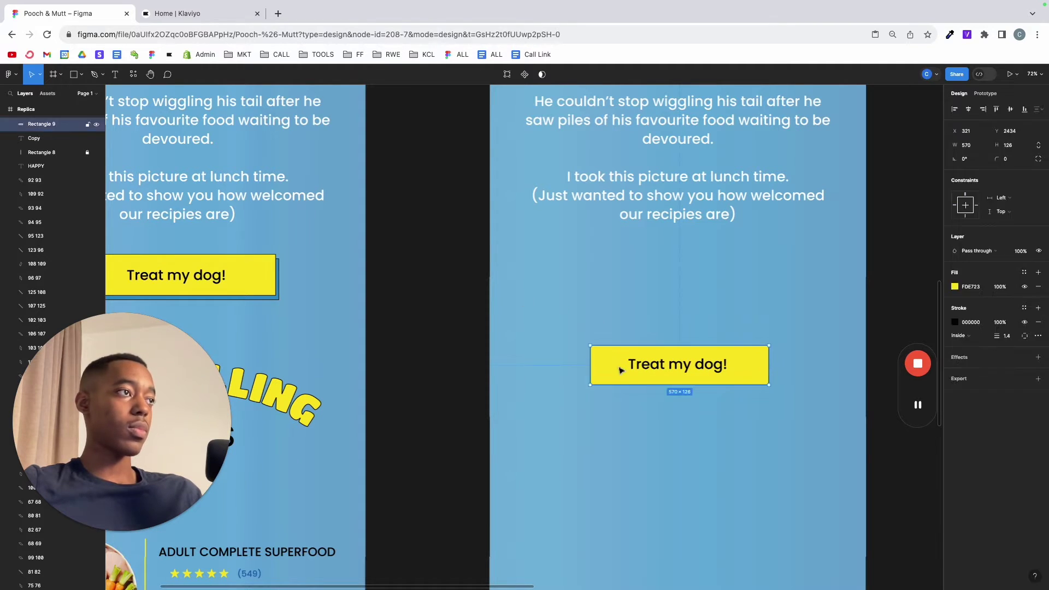
drag(625, 375, 630, 382)
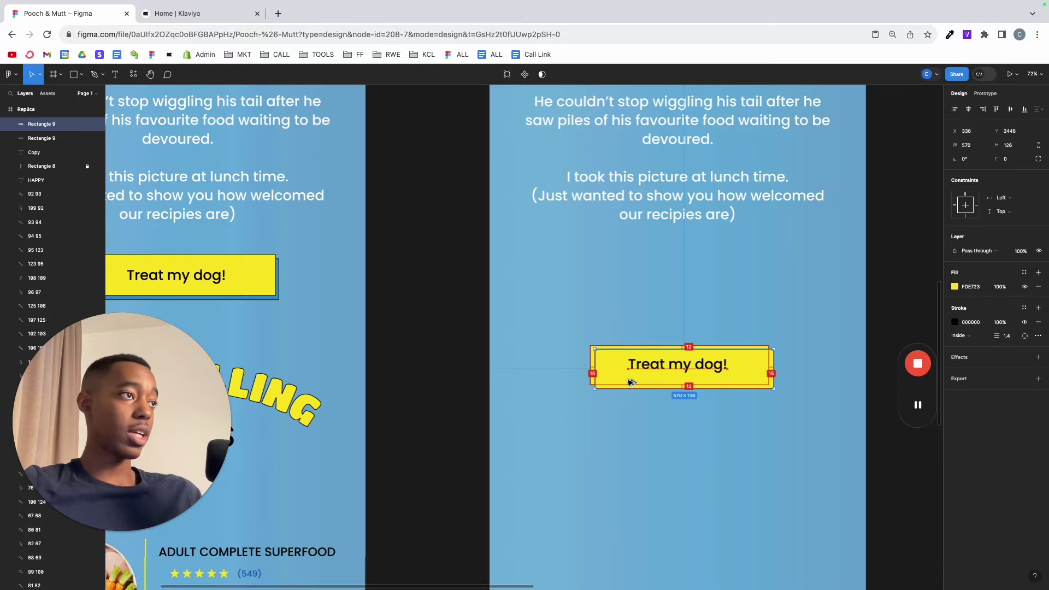
scroll(651, 386, up, 5)
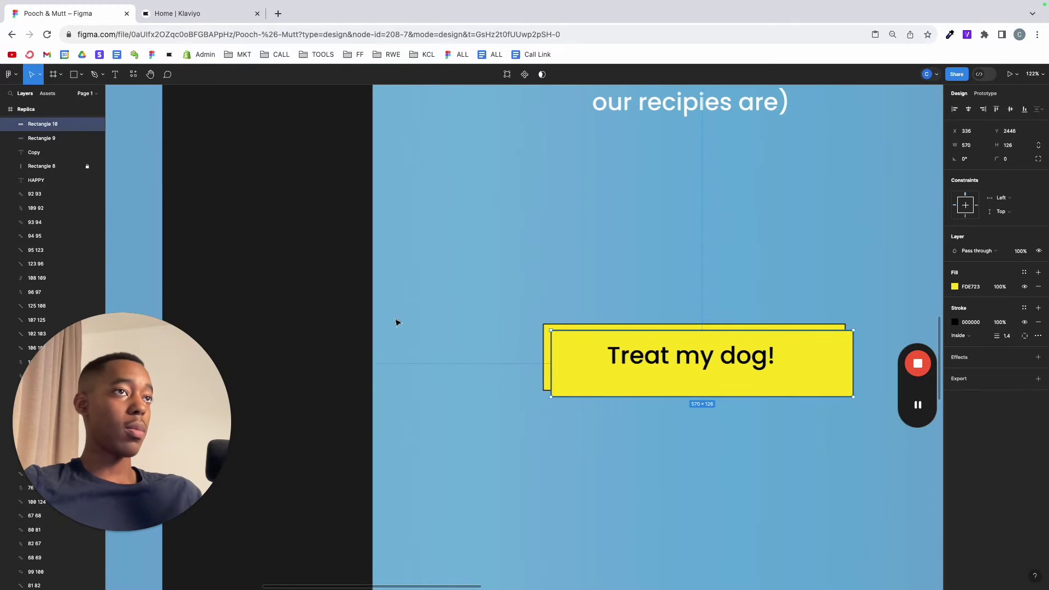
scroll(399, 321, left, 6)
scroll(350, 260, up, 5)
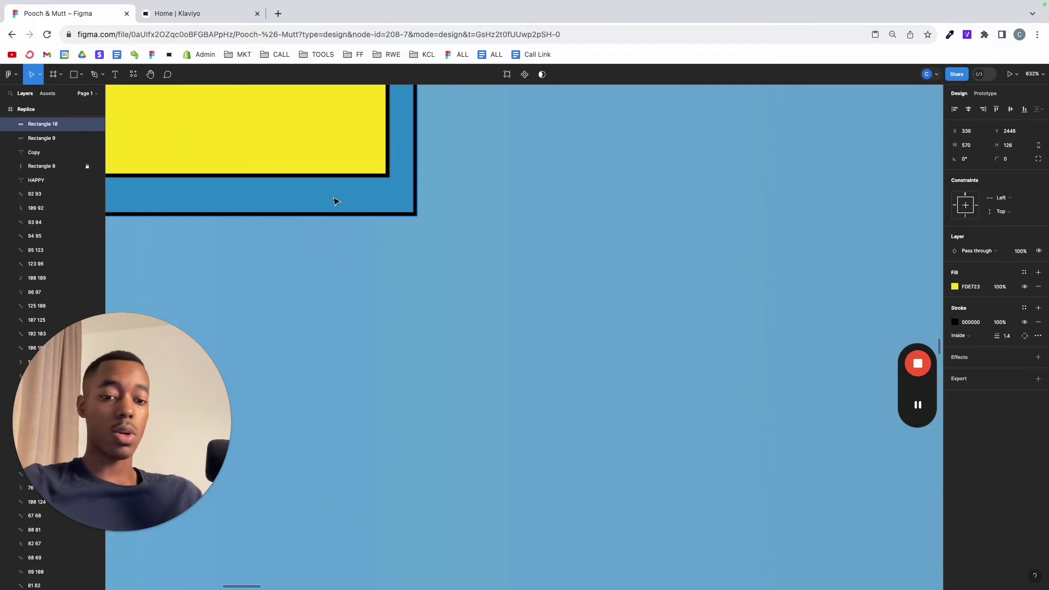
scroll(433, 324, down, 10)
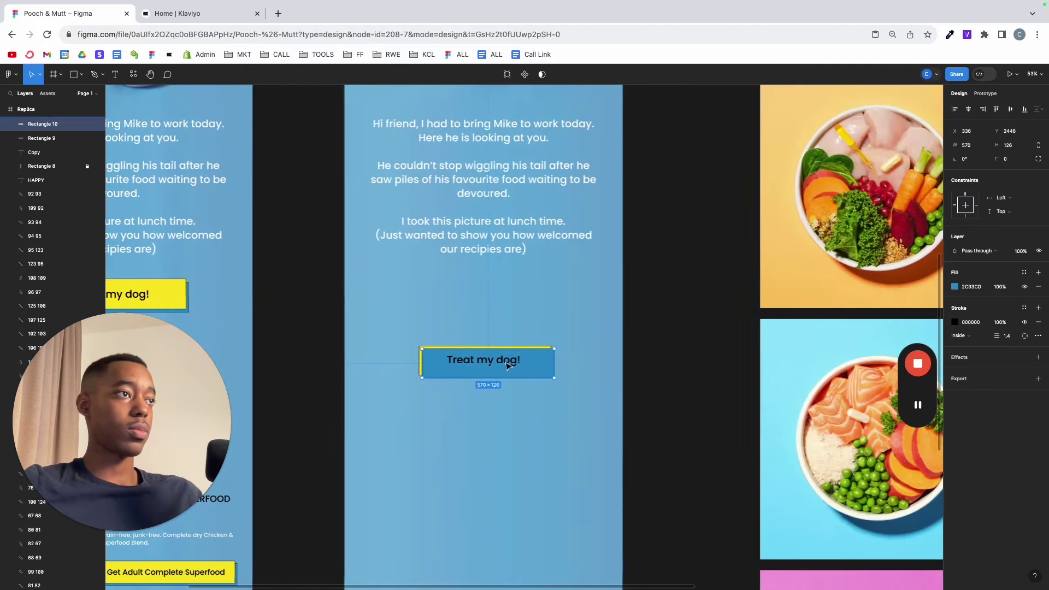
- Place the blue rectangle behind the yellow one and nudge it left to a 12 px horizontal offset
scroll(507, 365, up, 5)
scroll(49, 157, up, 2)
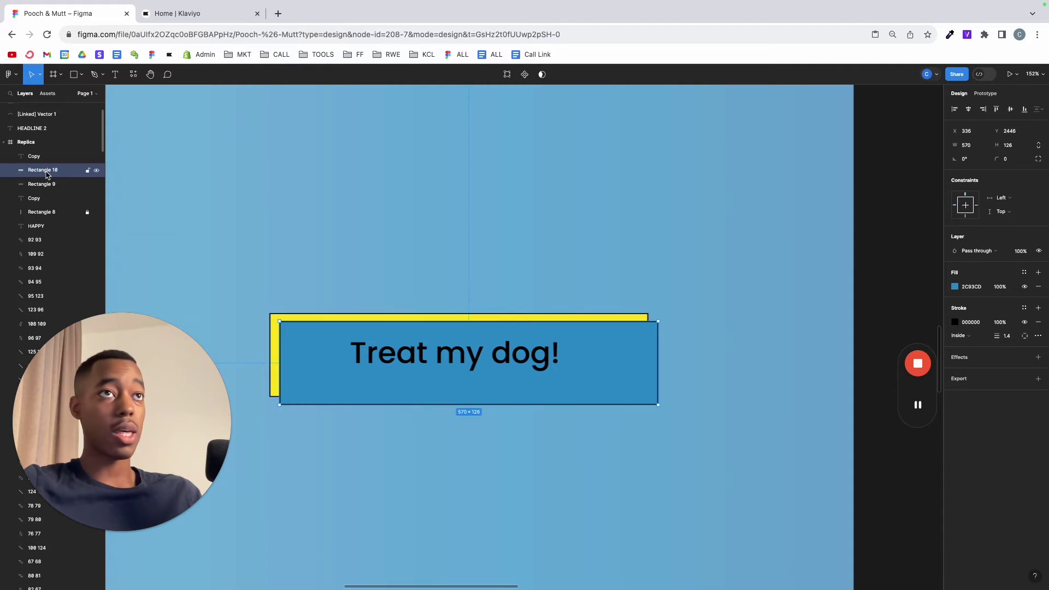
drag(46, 174, 47, 190)
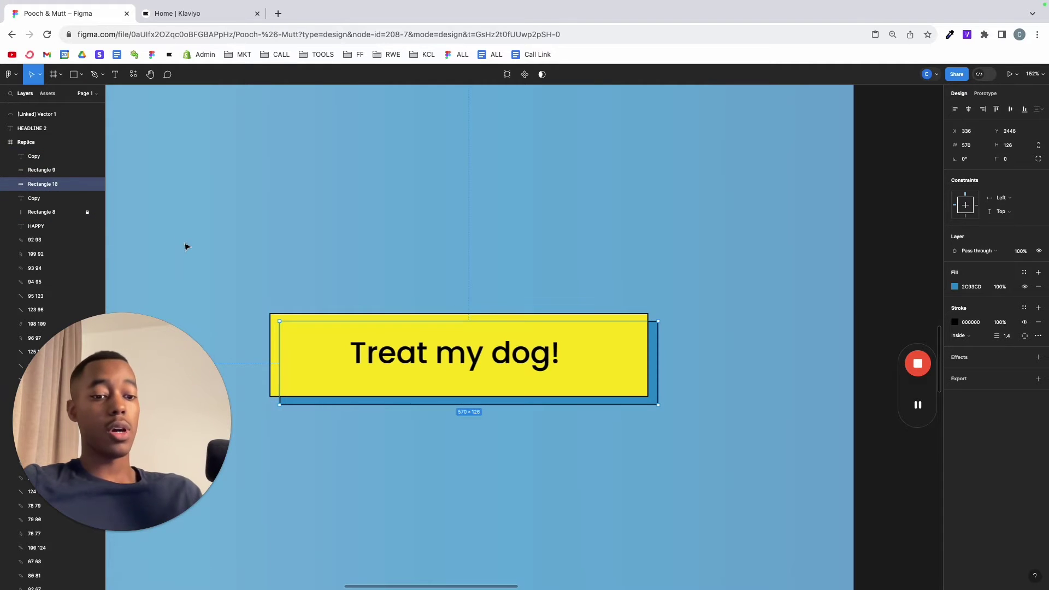
key(Left)
key(Left)
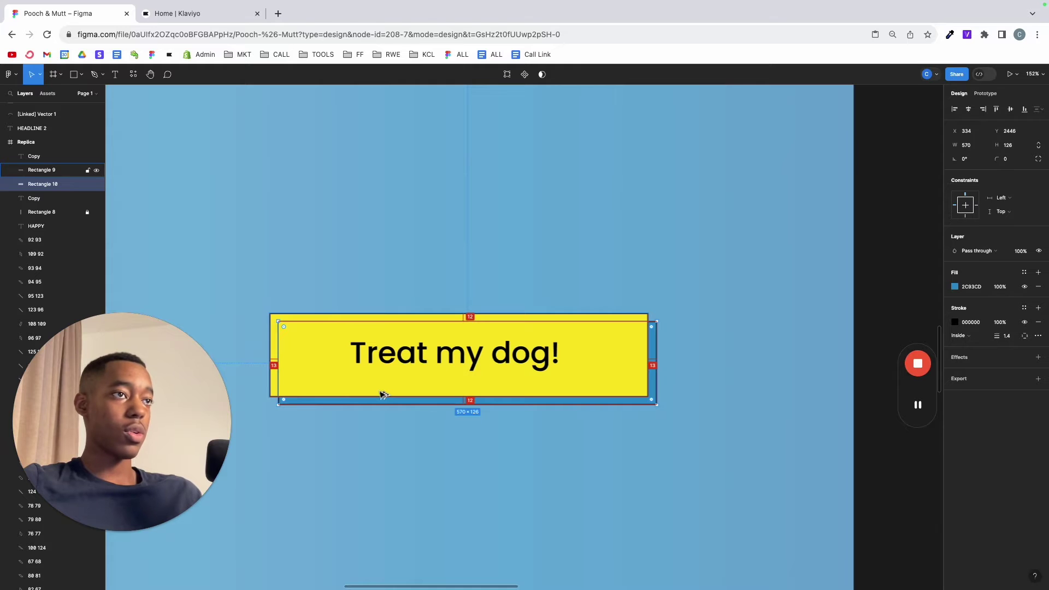
key(Left)
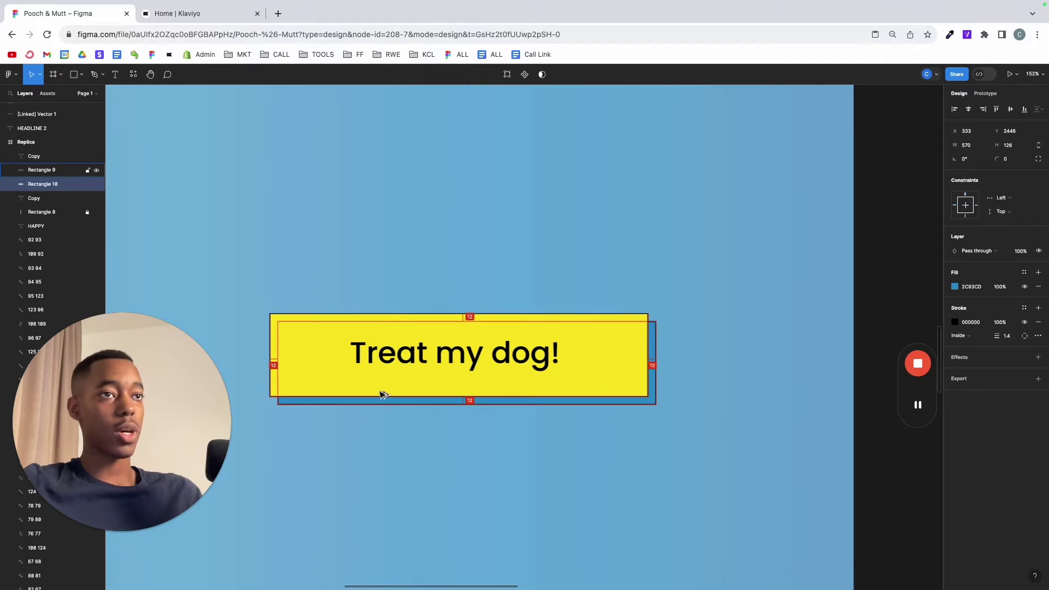
scroll(370, 448, down, 6)
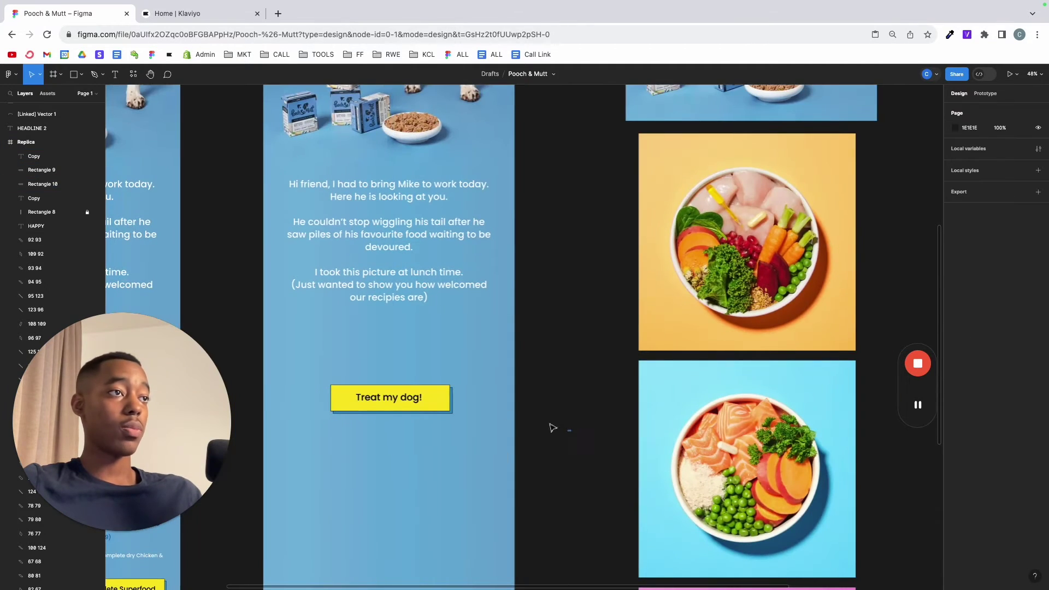
click(552, 428)
- Align the "Treat my dog!" text and the yellow rectangle to each other on their horizontal and vertical centres
ctrl+scroll(365, 441, up, 4)
key(Escape)
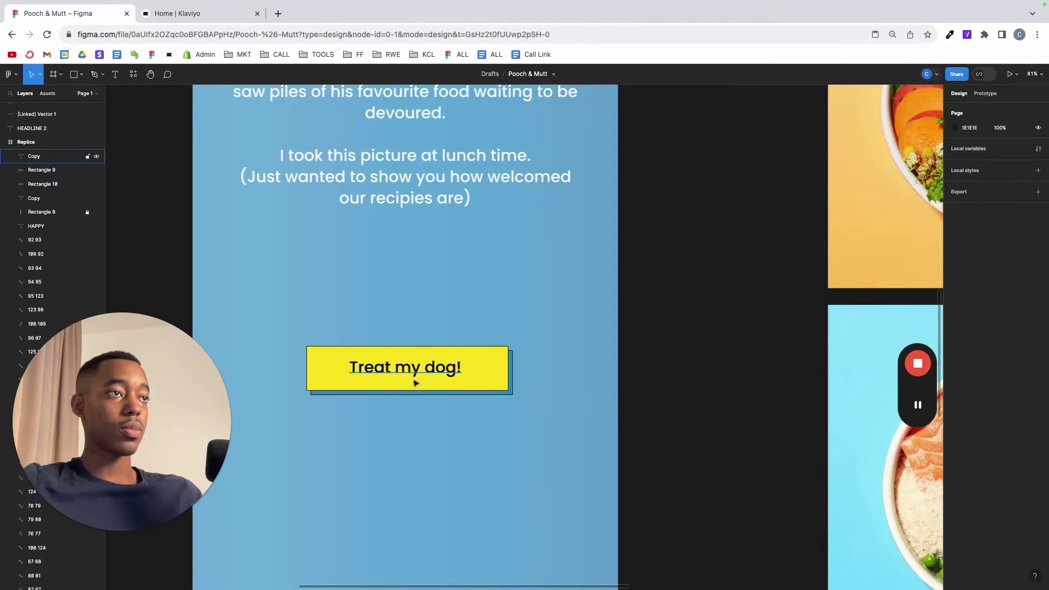
click(419, 371)
ctrl+scroll(421, 380, up, 8)
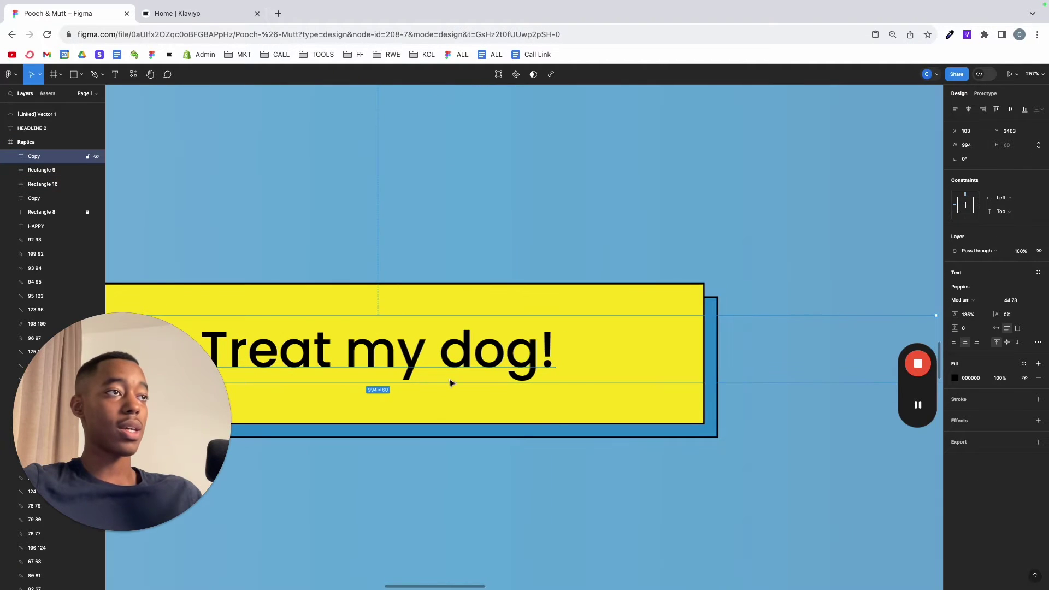
scroll(492, 382, left, 3)
drag(513, 371, 515, 360)
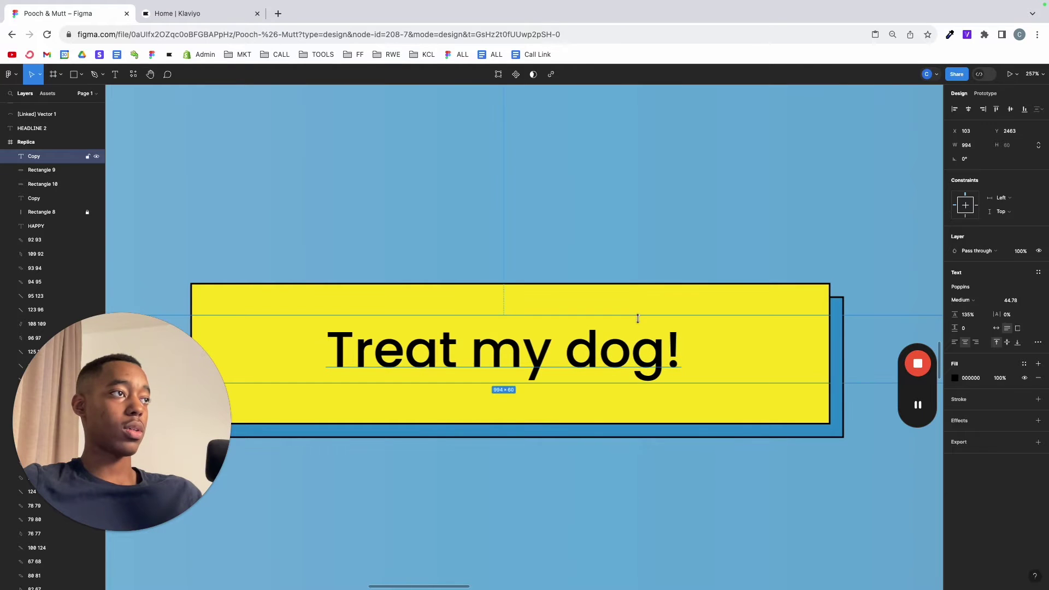
shift+click(707, 304)
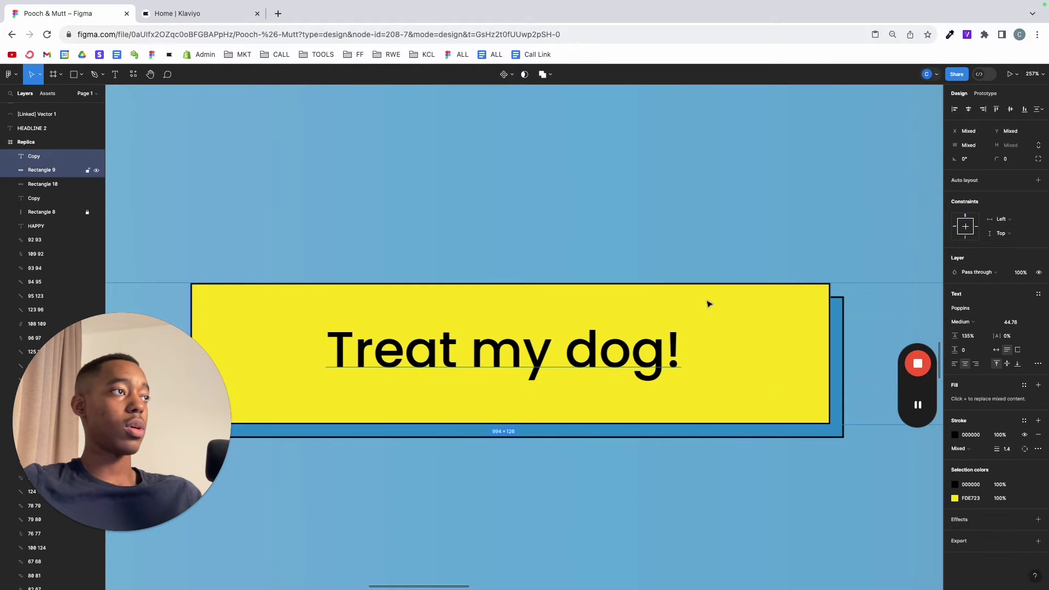
click(973, 113)
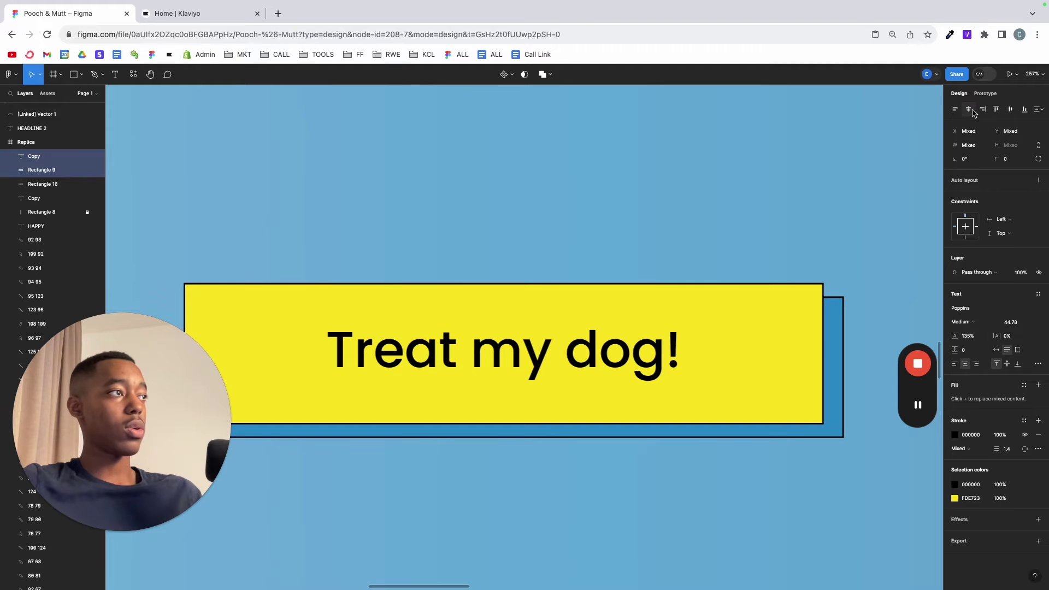
click(1010, 108)
- Shift the blue shadow rectangle left to X 327 so it sits evenly offset behind the yellow rectangle
click(836, 345)
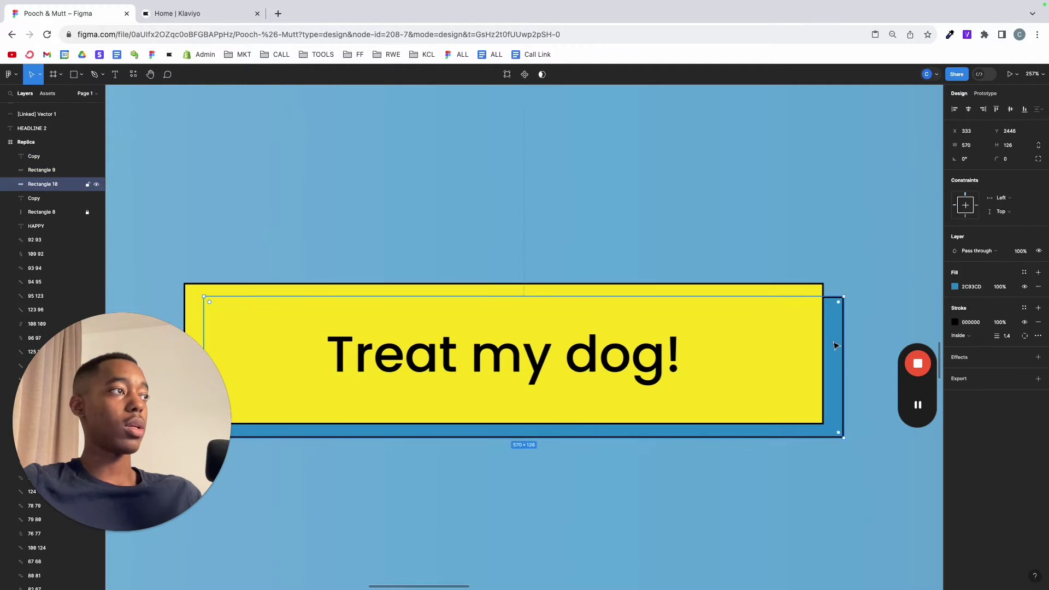
drag(833, 344, 787, 337)
key(alt)
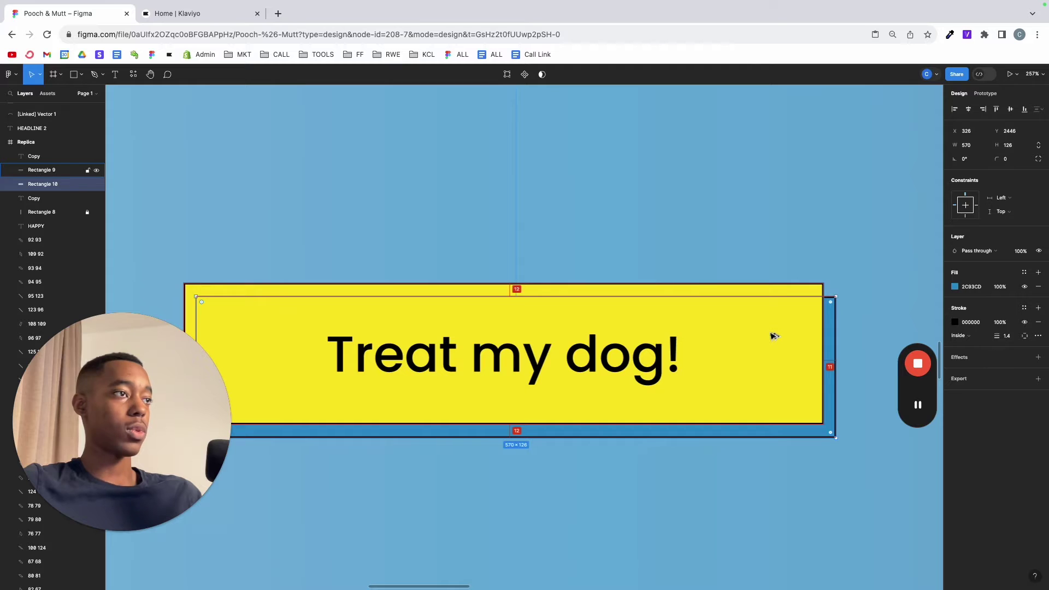
key(Right)
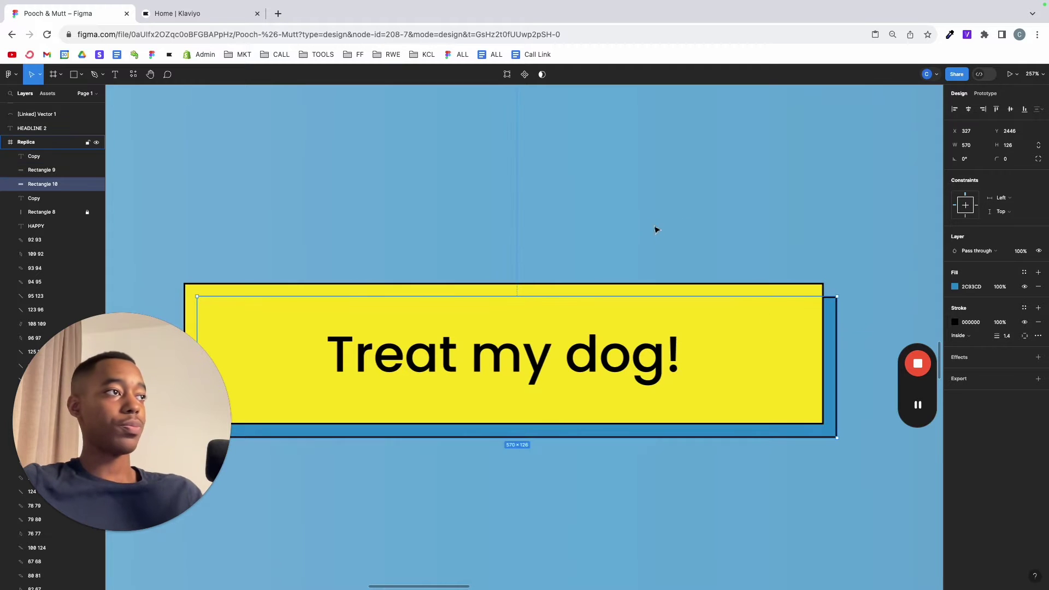
- Group the "Treat my dog!" text with its yellow and blue rectangles in the Replica frame
scroll(657, 229, down, 10)
drag(772, 294, 584, 224)
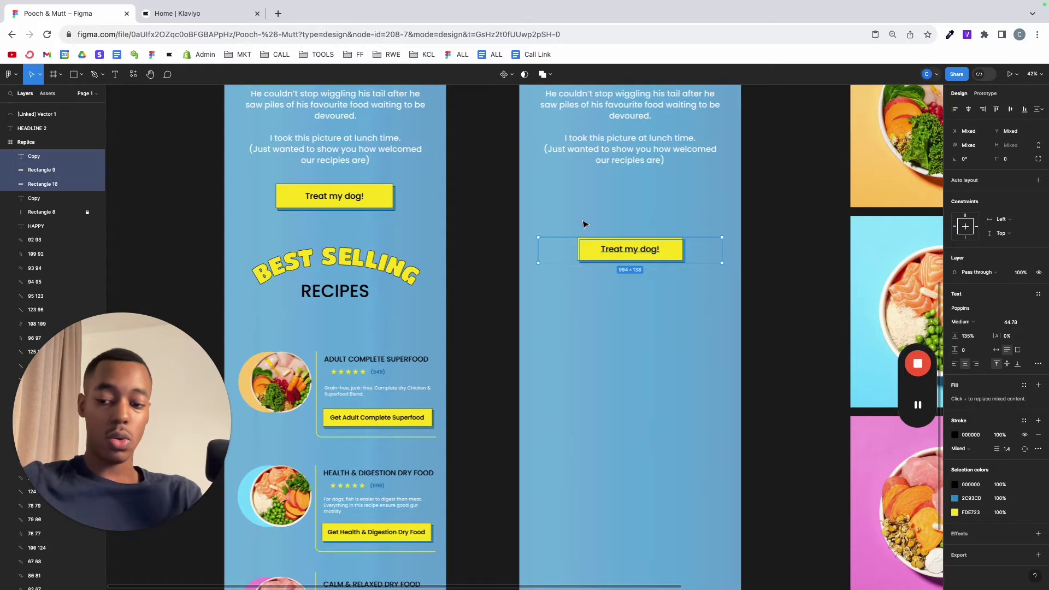
key(ctrl+g)
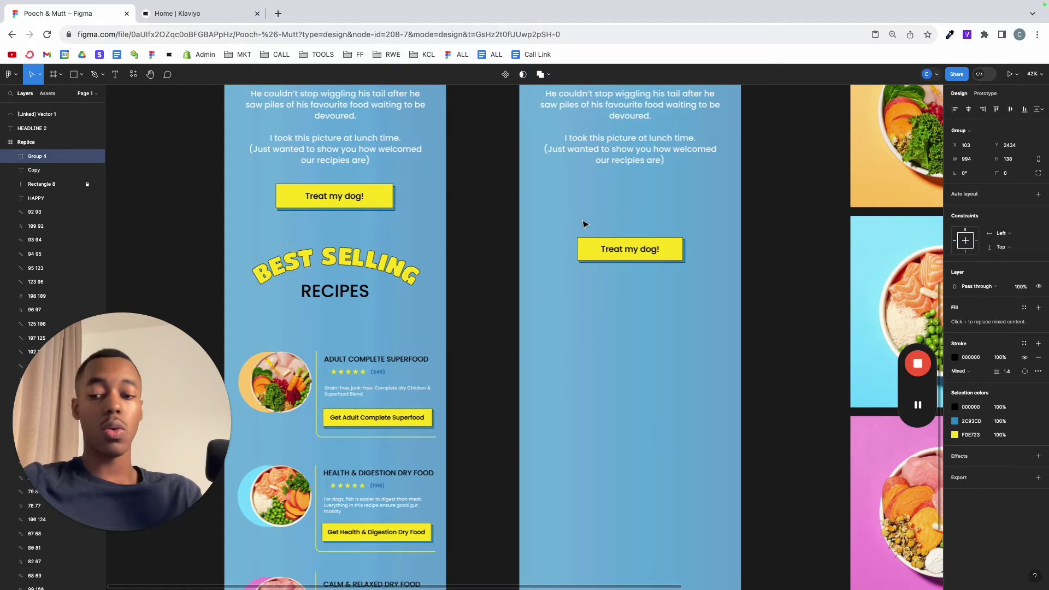
scroll(625, 268, up, 5)
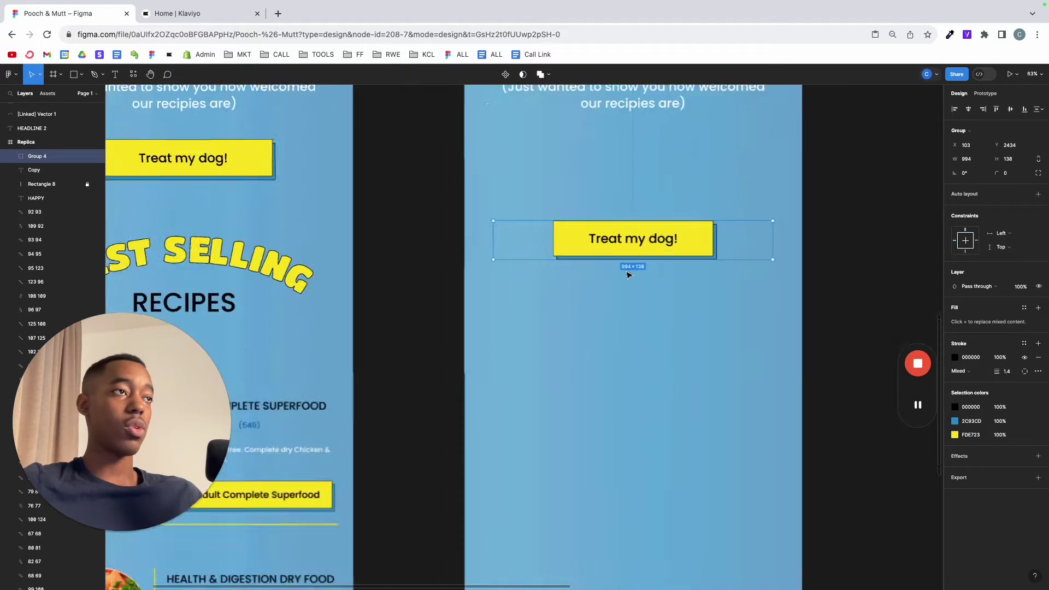
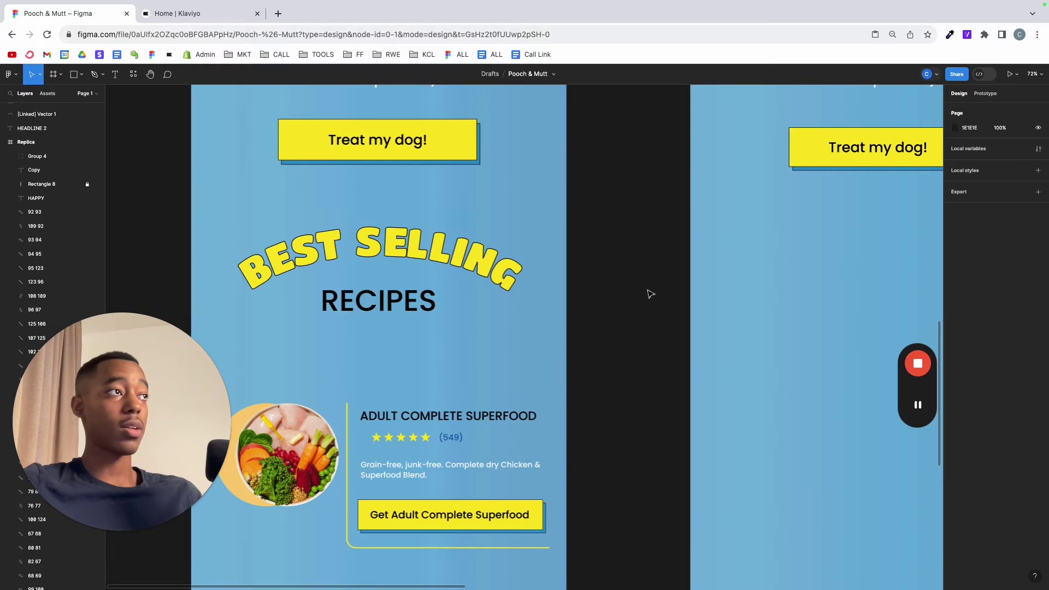
- Place the HEADLINE 1 text below the Replica's "Treat my dog!" button and change its wording to BEST SELLING
scroll(649, 293, down, 5)
scroll(707, 262, up, 5)
scroll(705, 253, up, 2)
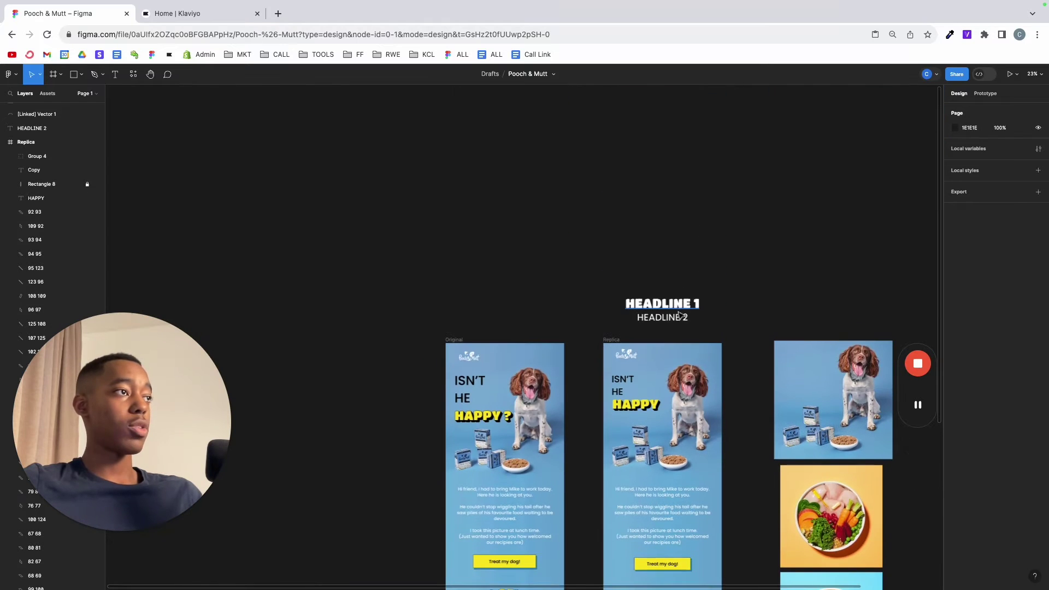
click(662, 257)
drag(663, 256, 662, 488)
scroll(663, 488, up, 3)
double_click(663, 490)
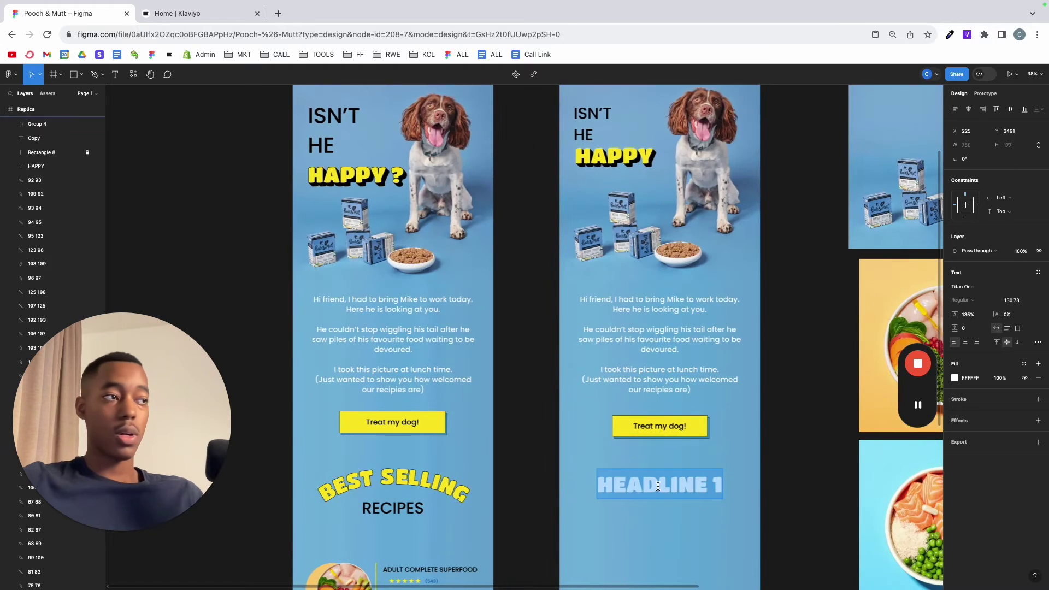
text(BES)
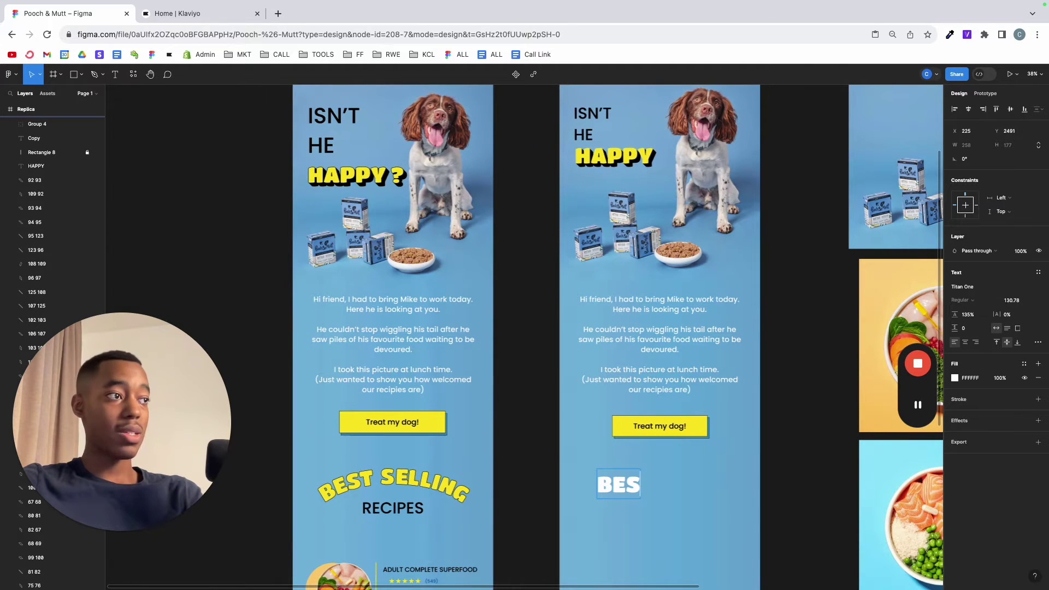
text(T SELLING)
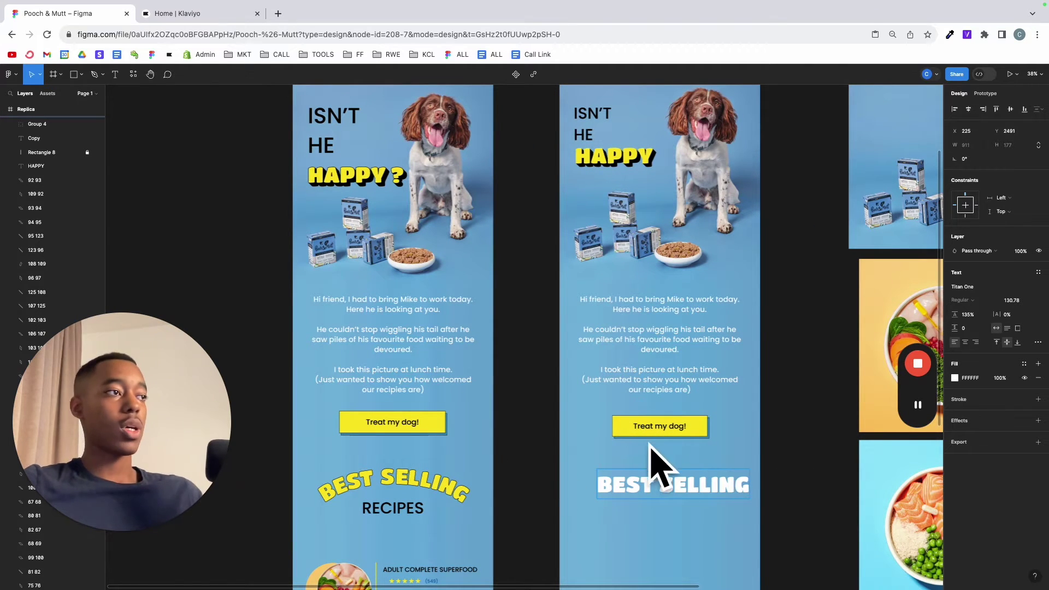
- Fill the BEST SELLING text with yellow FDE723 sampled from the "Treat my dog!" button
key(Escape)
key(i)
click(623, 426)
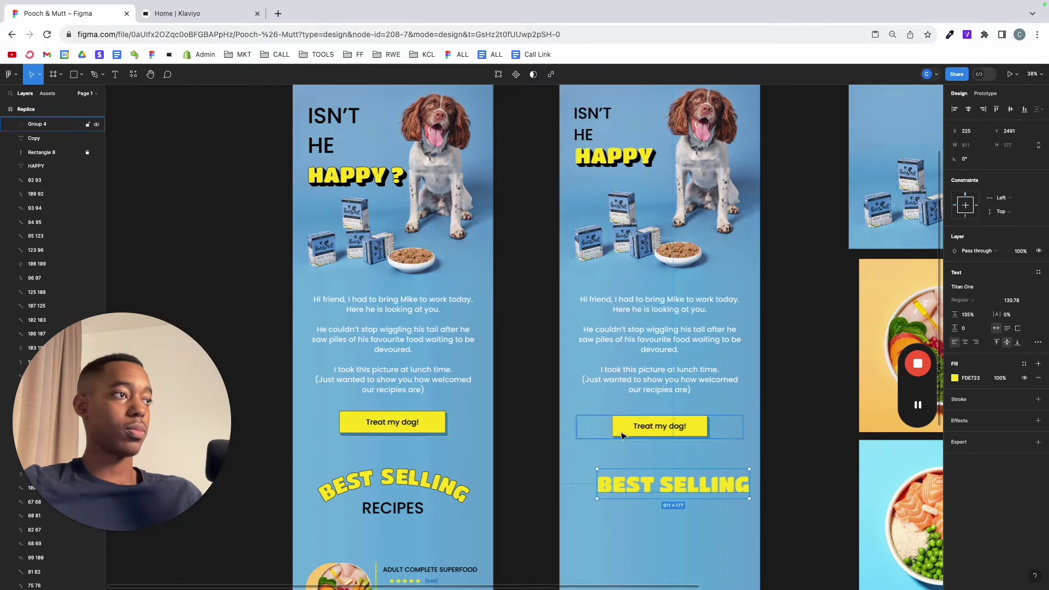
- Check the stroke on the Original's arched heading and give the Replica's BEST SELLING text a black 000000 outside stroke of 2
scroll(446, 517, up, 10)
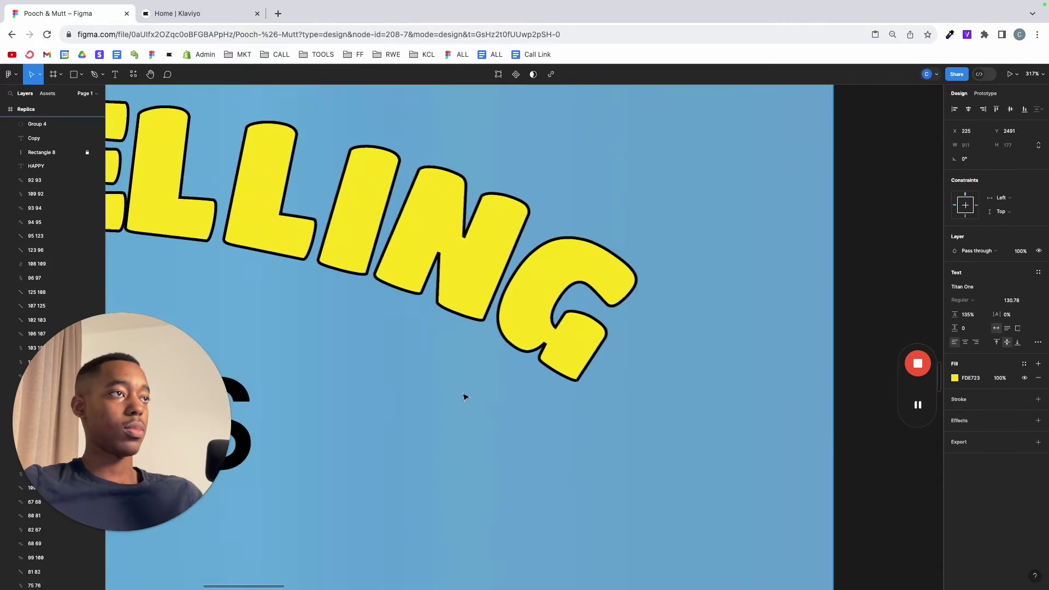
click(459, 278)
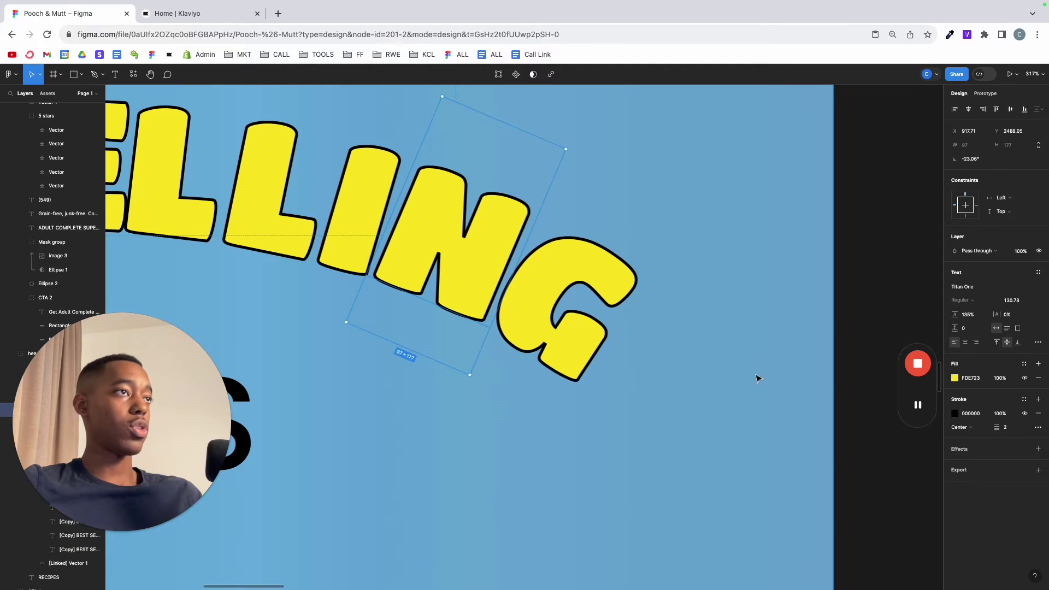
scroll(757, 375, right, 10)
scroll(757, 371, down, 5)
scroll(756, 363, down, 4)
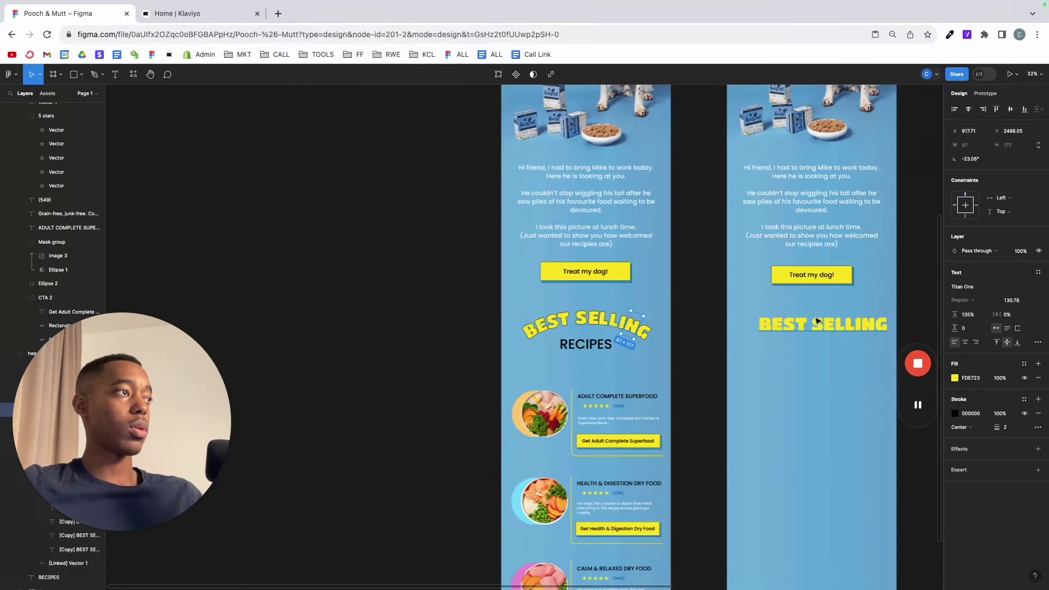
click(817, 322)
click(969, 401)
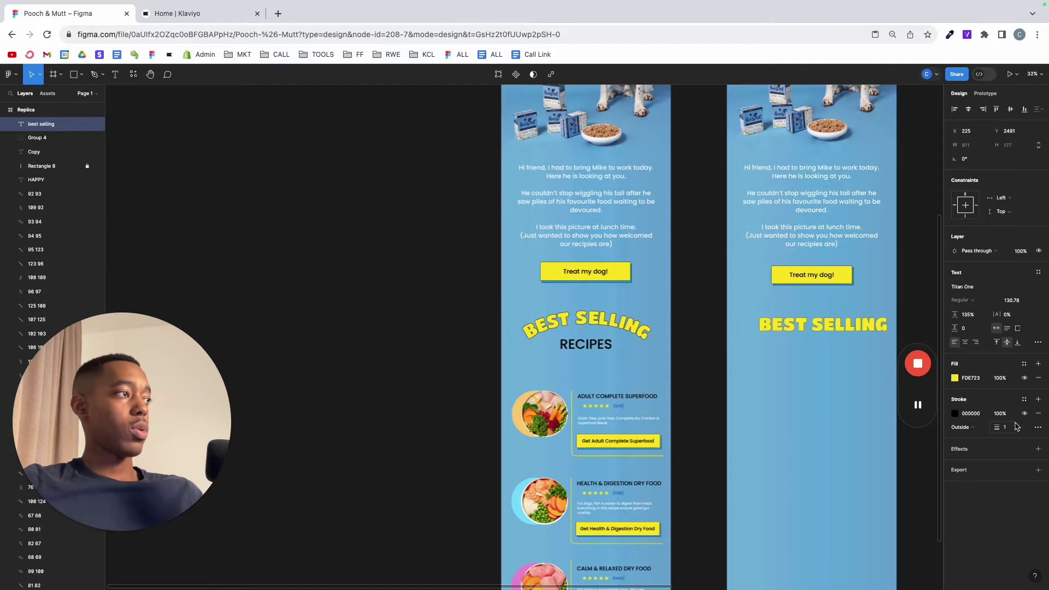
text(2)
key(Return)
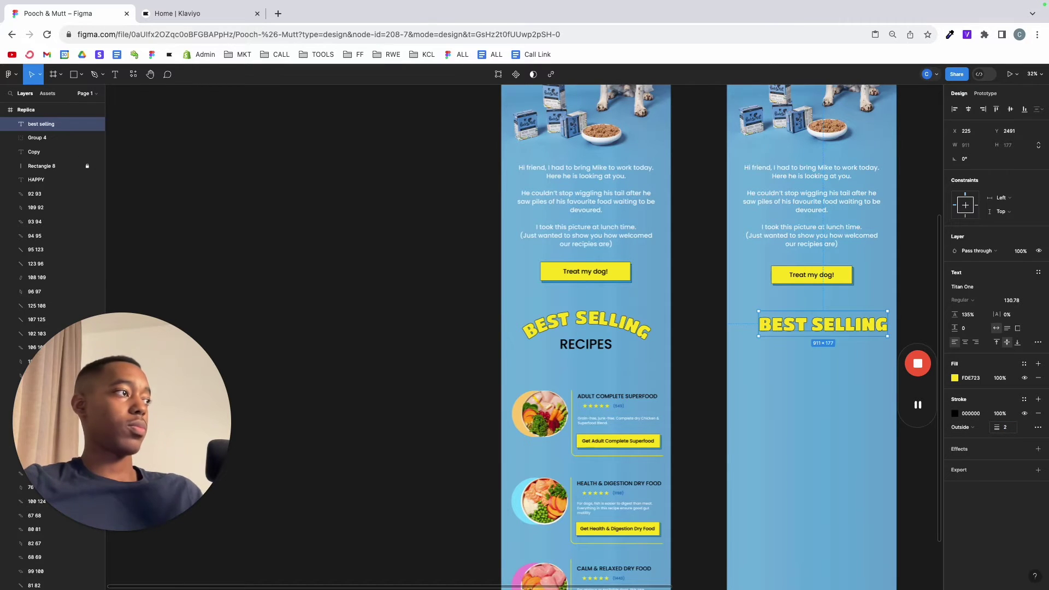
- Centre the BEST SELLING text horizontally in the Replica frame and scale it down proportionally to about 831 px wide
drag(838, 326, 826, 325)
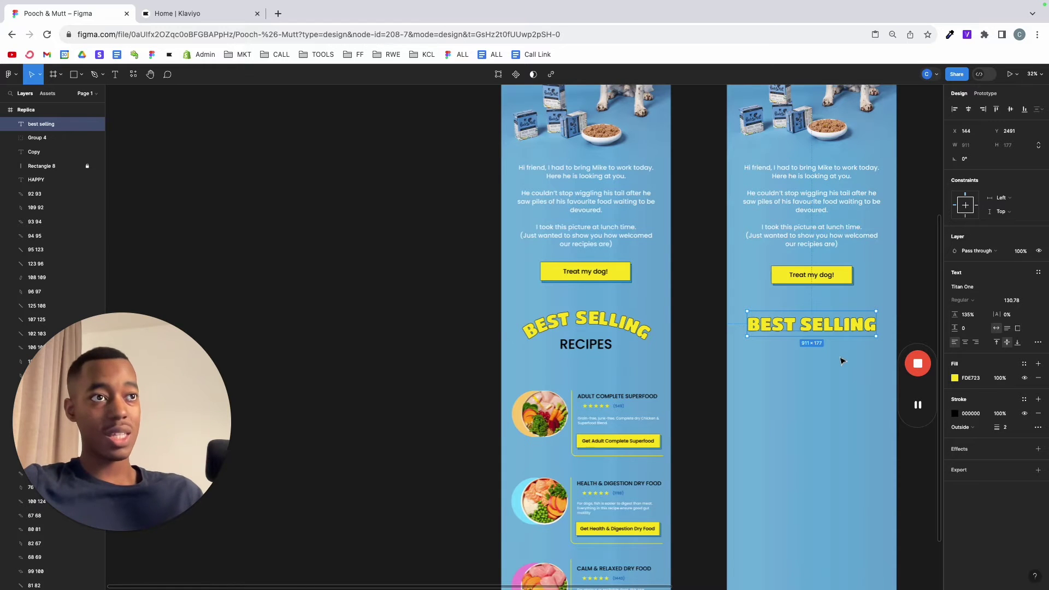
scroll(834, 356, up, 5)
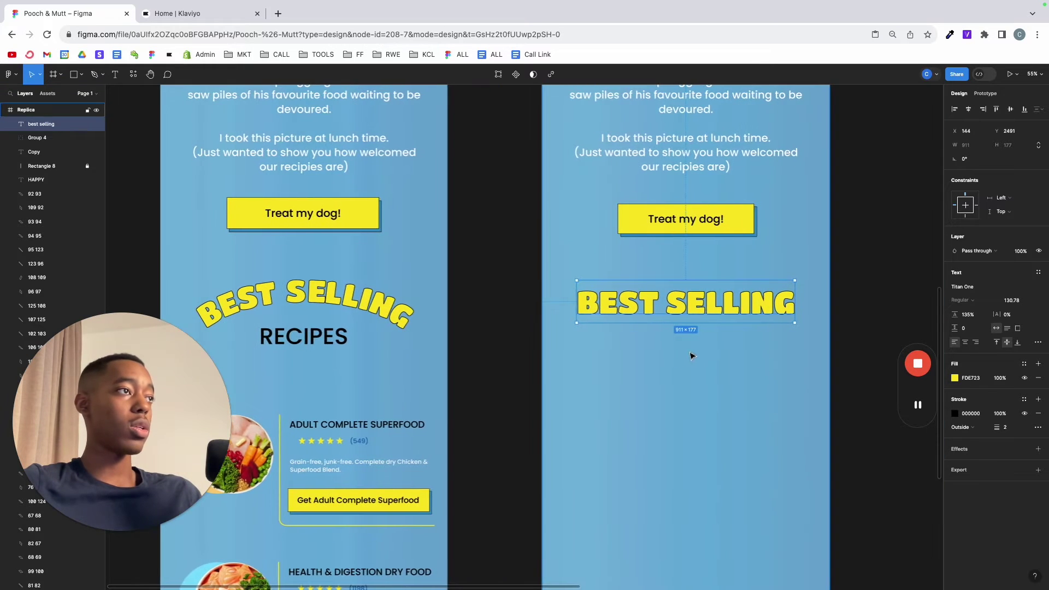
scroll(692, 354, up, 3)
scroll(691, 353, down, 3)
scroll(765, 328, up, 5)
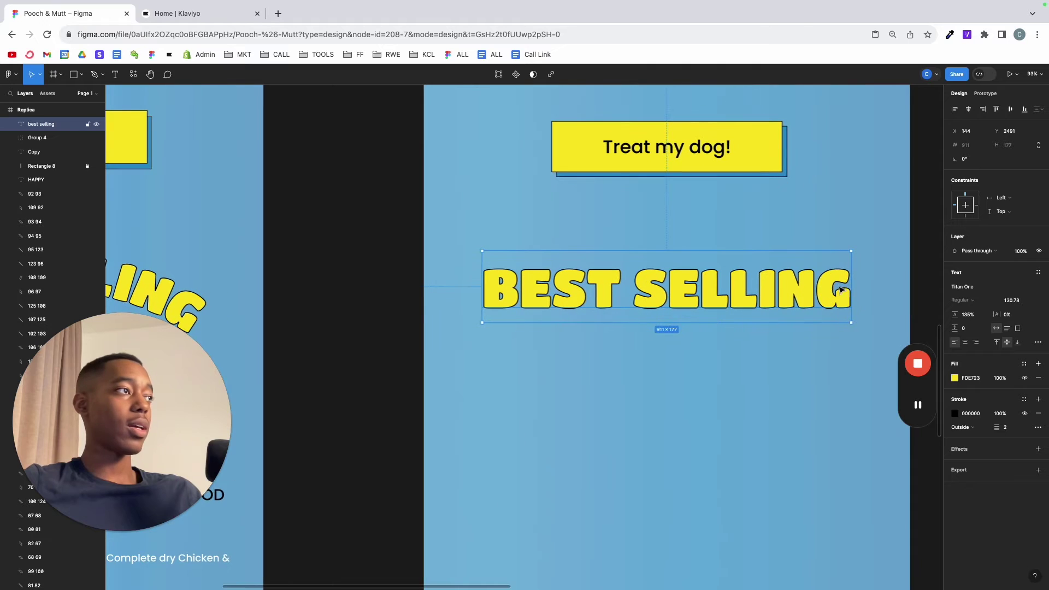
key(k)
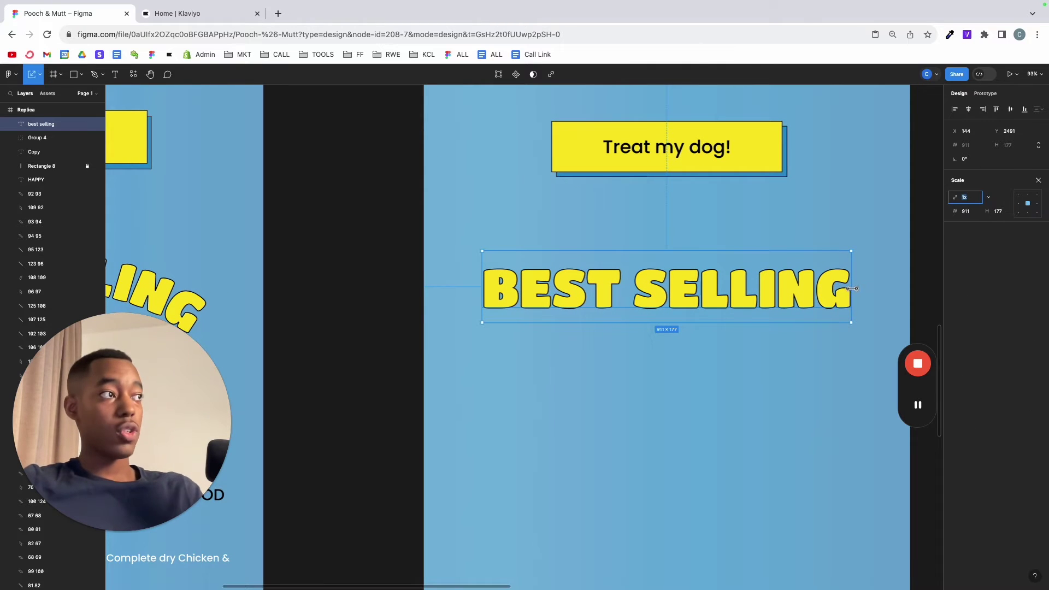
drag(853, 289, 836, 289)
click(747, 381)
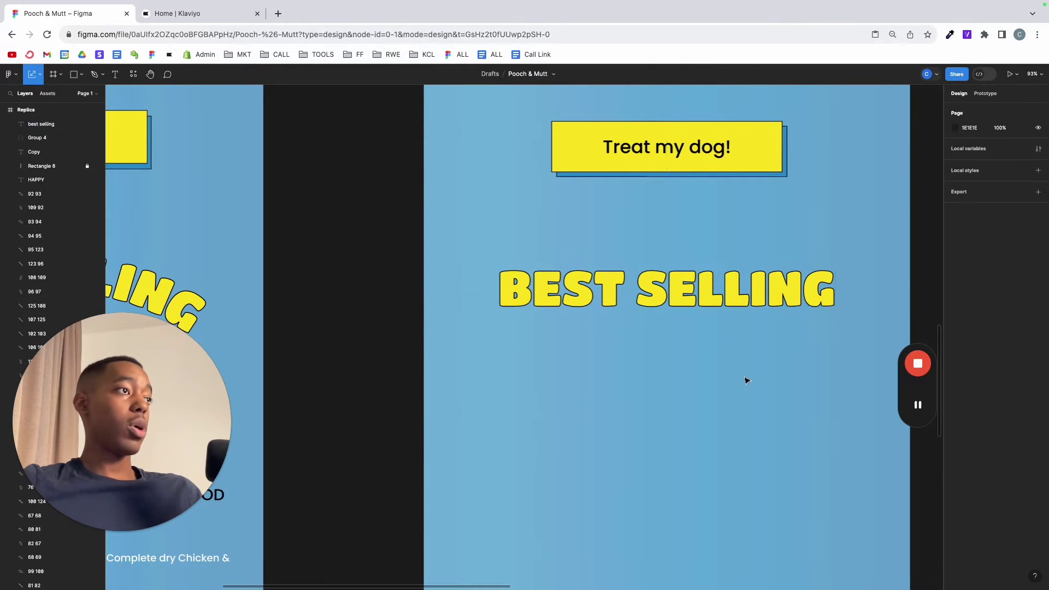
scroll(725, 379, right, 1)
scroll(725, 379, right, 2)
key(p)
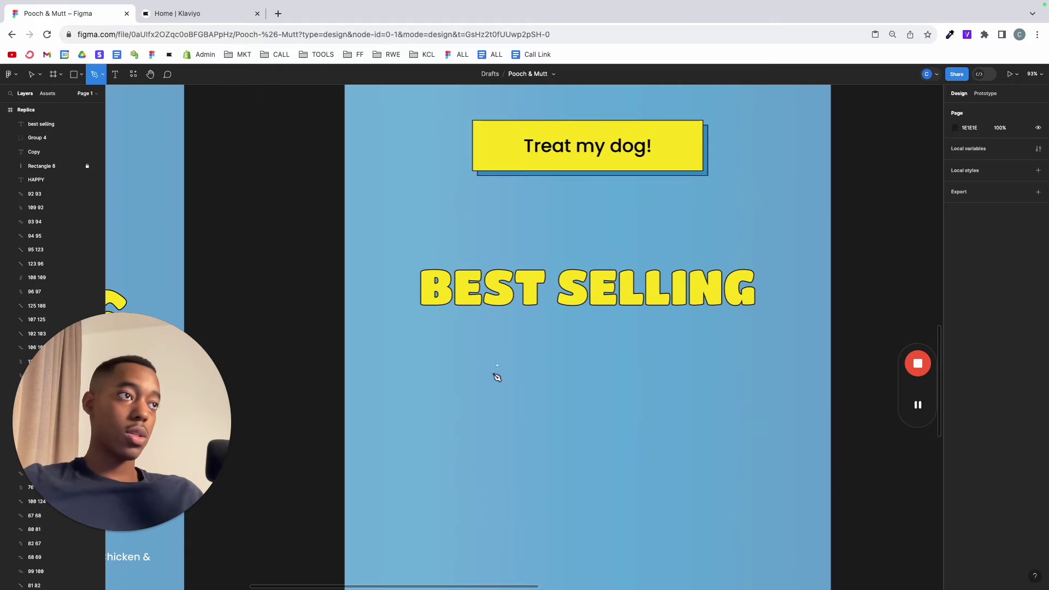
click(435, 410)
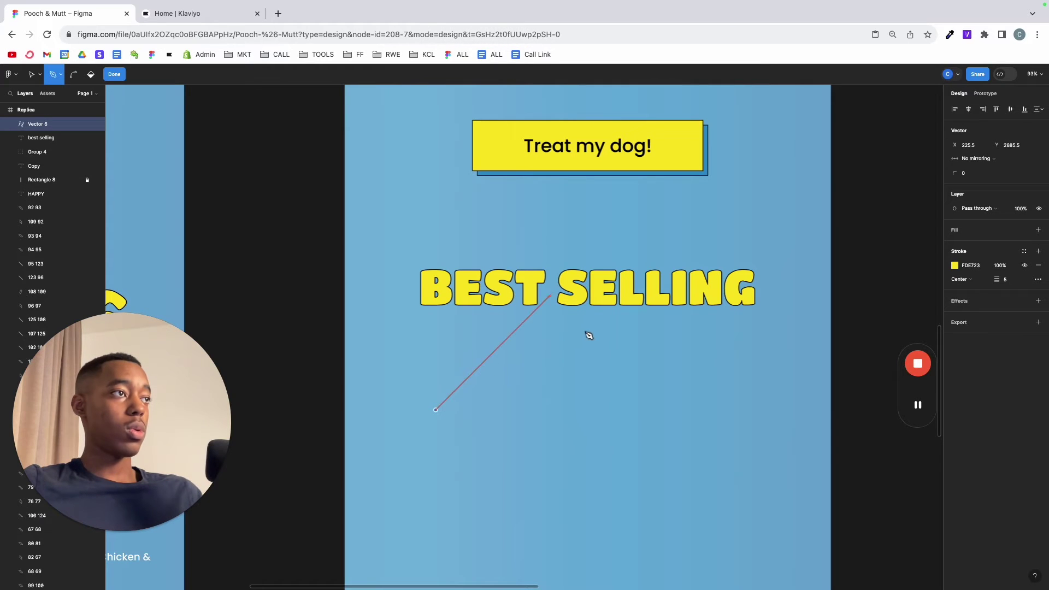
shift+click(730, 424)
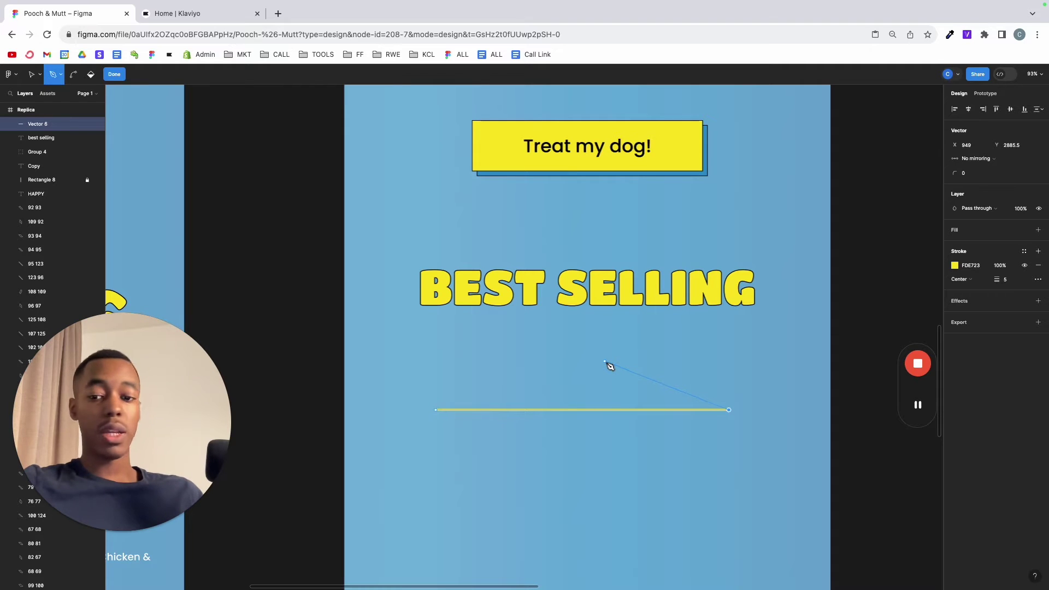
key(ctrl+z)
key(Escape)
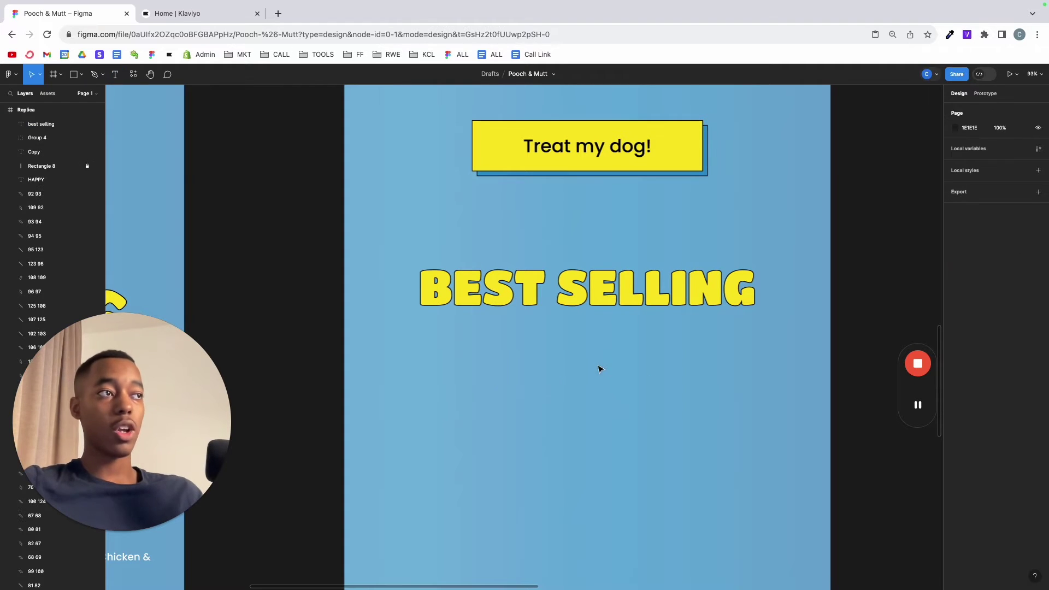
- Draw a straight horizontal line about 770 px long below the BEST SELLING text with the Pen tool, at Y 2864
key(p)
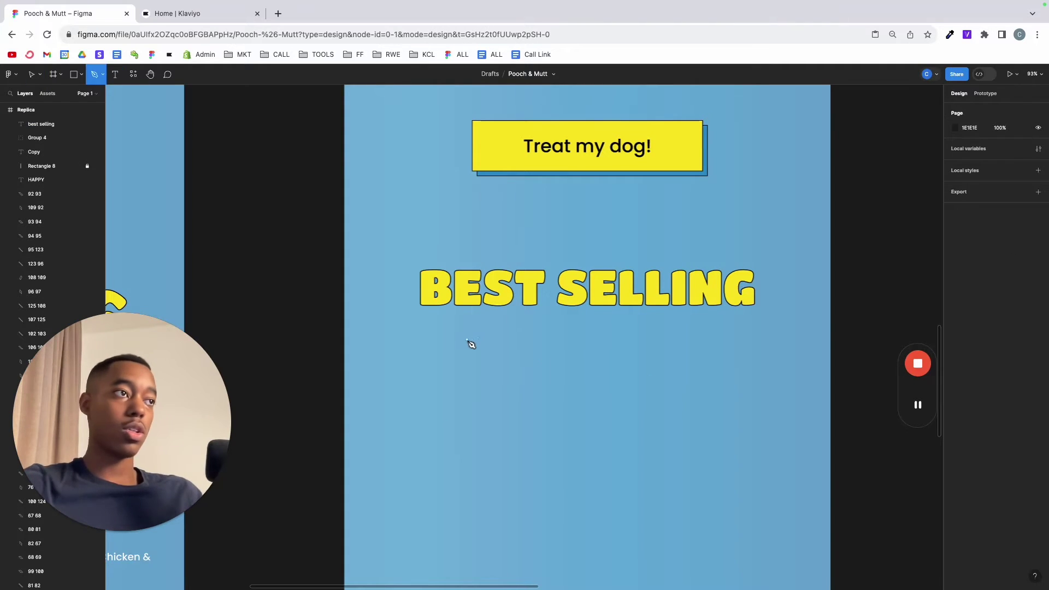
click(425, 402)
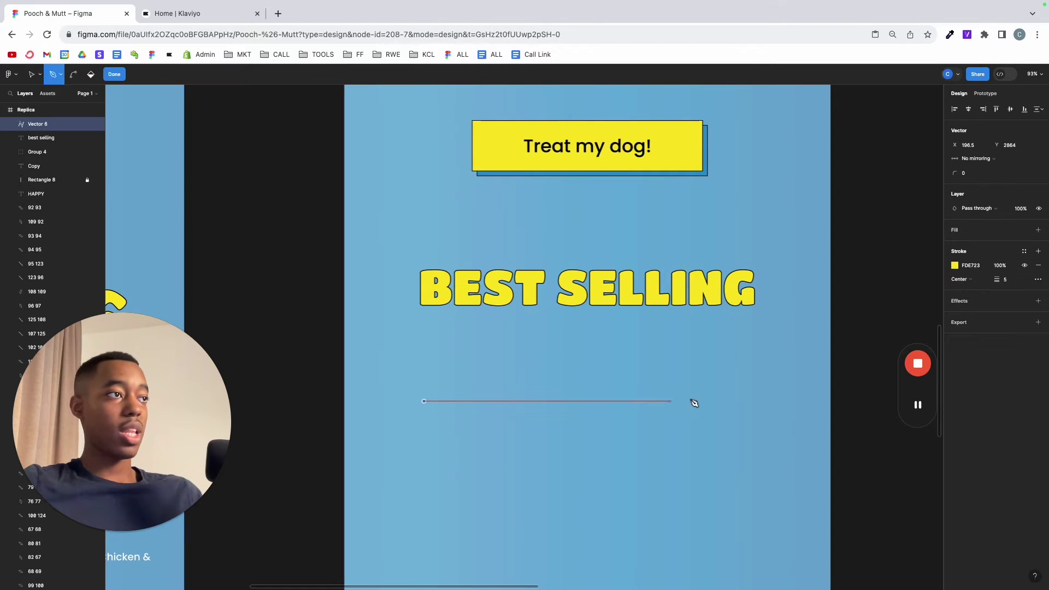
click(738, 402)
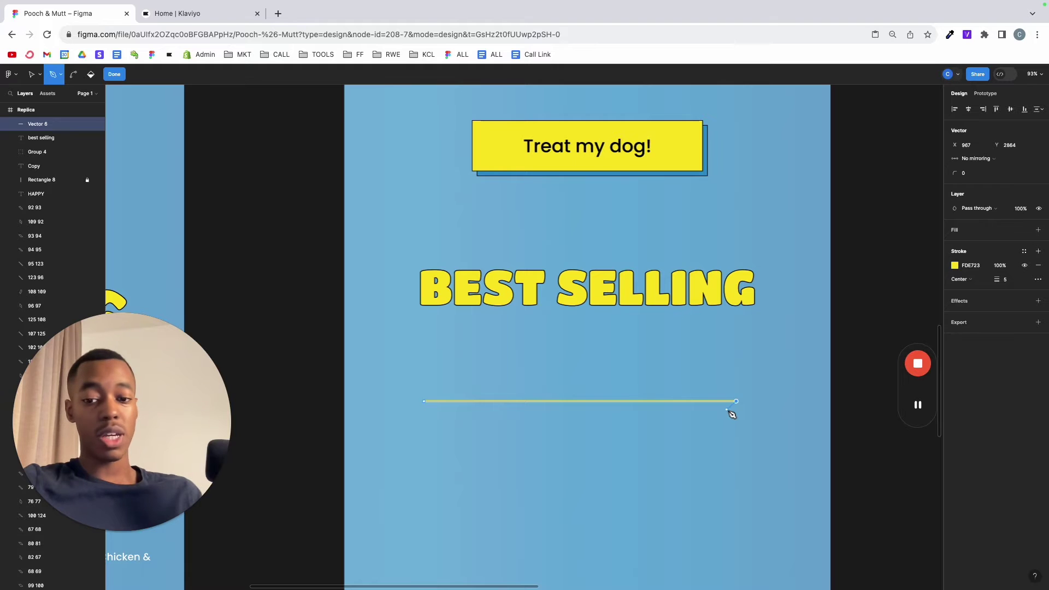
key(Escape)
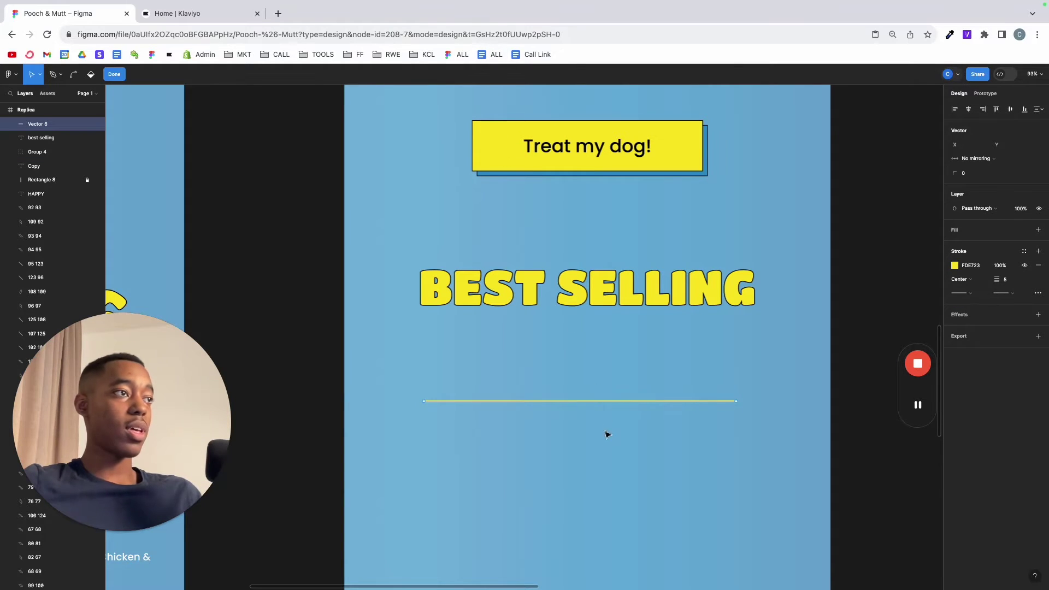
- Pull the line's midpoint straight up to Y 2713 so the line forms a peak
drag(604, 436, 555, 376)
scroll(595, 410, up, 5)
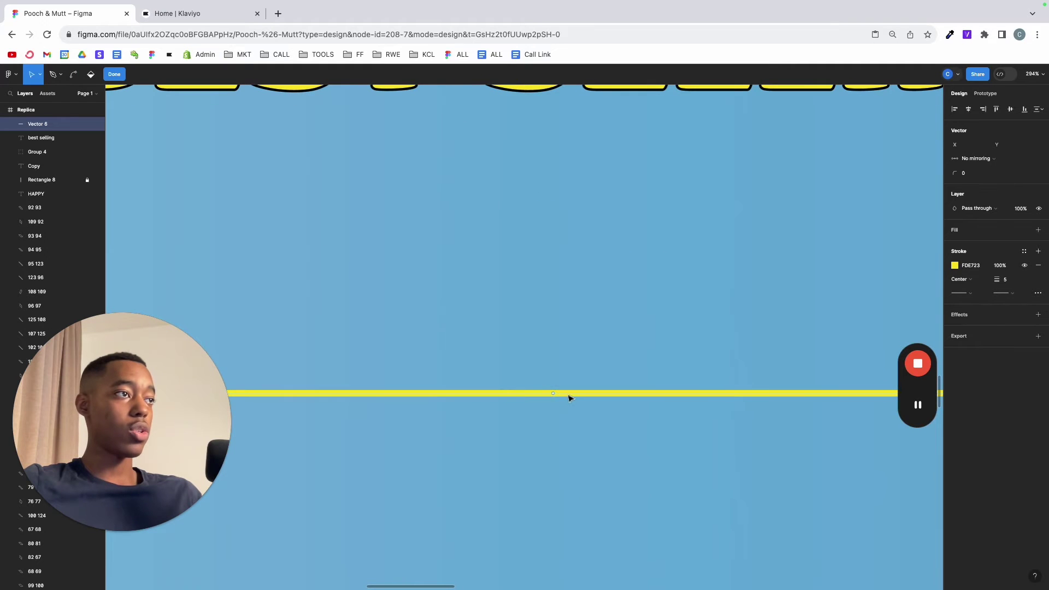
drag(557, 395, 572, 206)
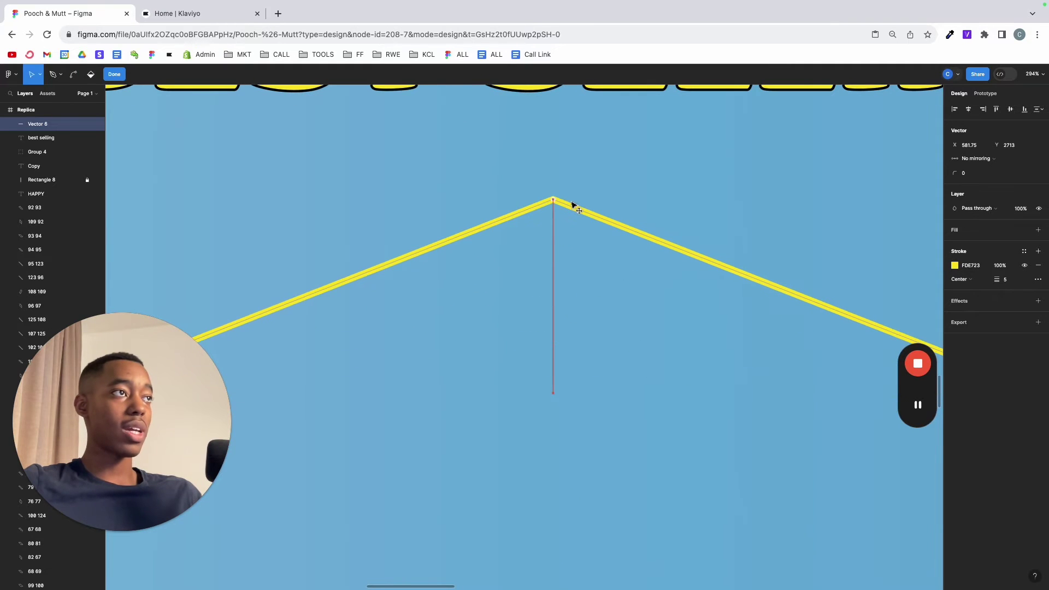
- Bend the peak into a smooth curve with mirrored handles, lengthen the handles for a rounder arch, and finish editing the path
scroll(574, 225, down, 10)
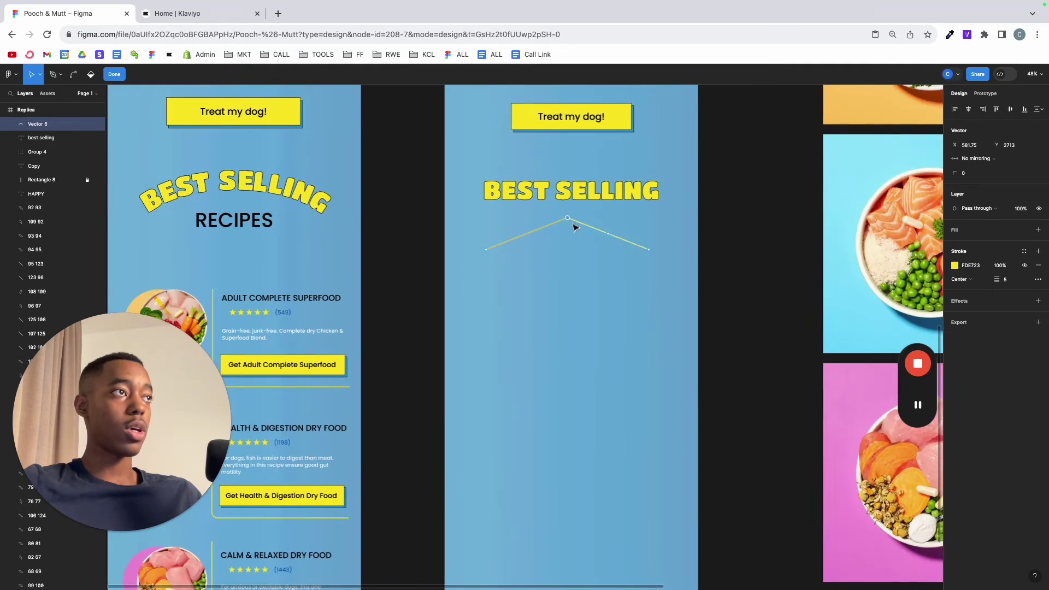
click(74, 74)
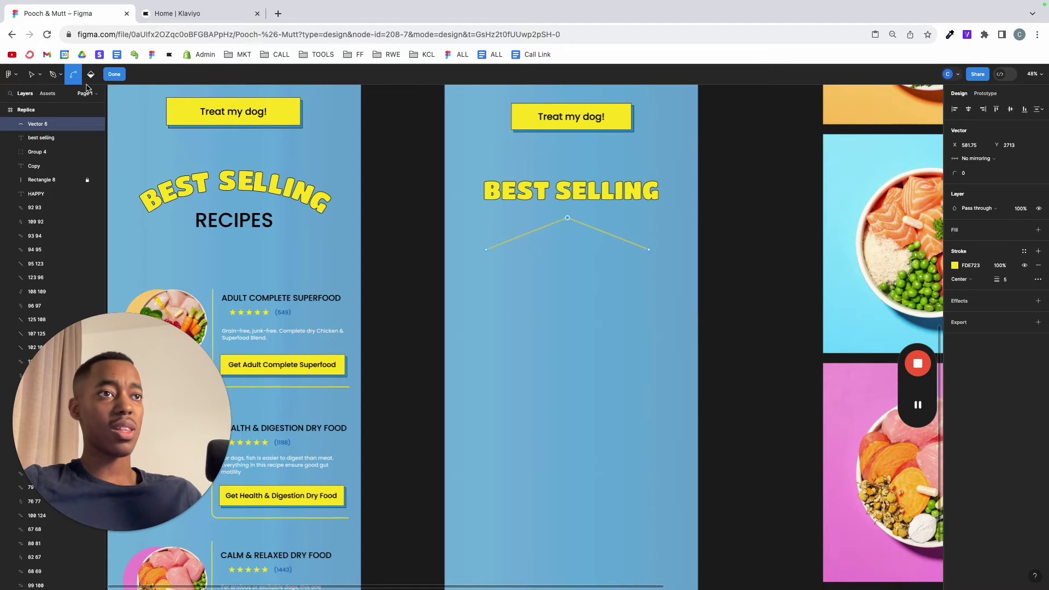
scroll(670, 266, up, 3)
drag(495, 189, 557, 206)
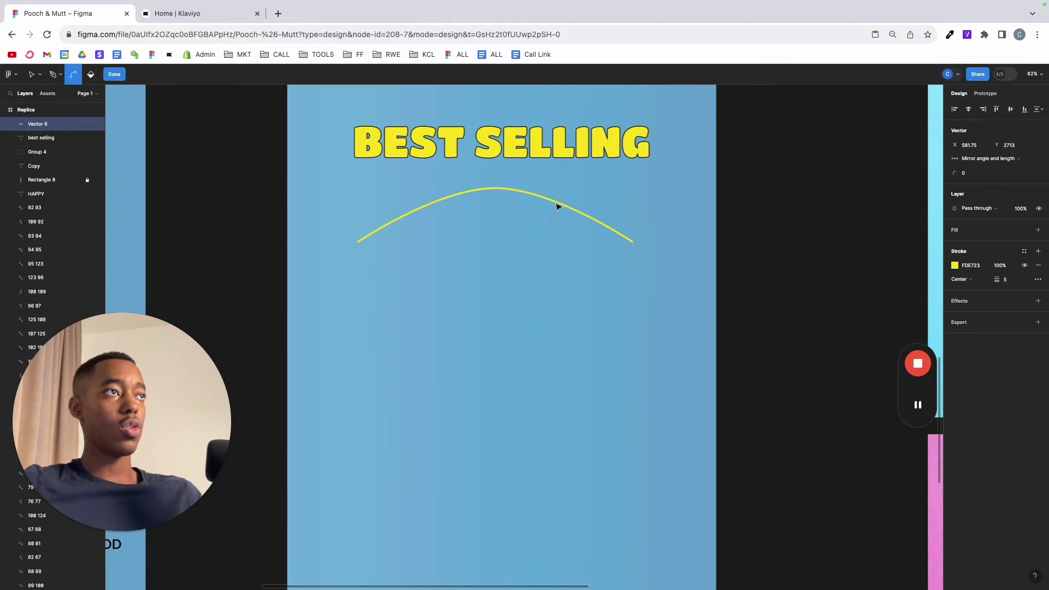
scroll(527, 202, up, 3)
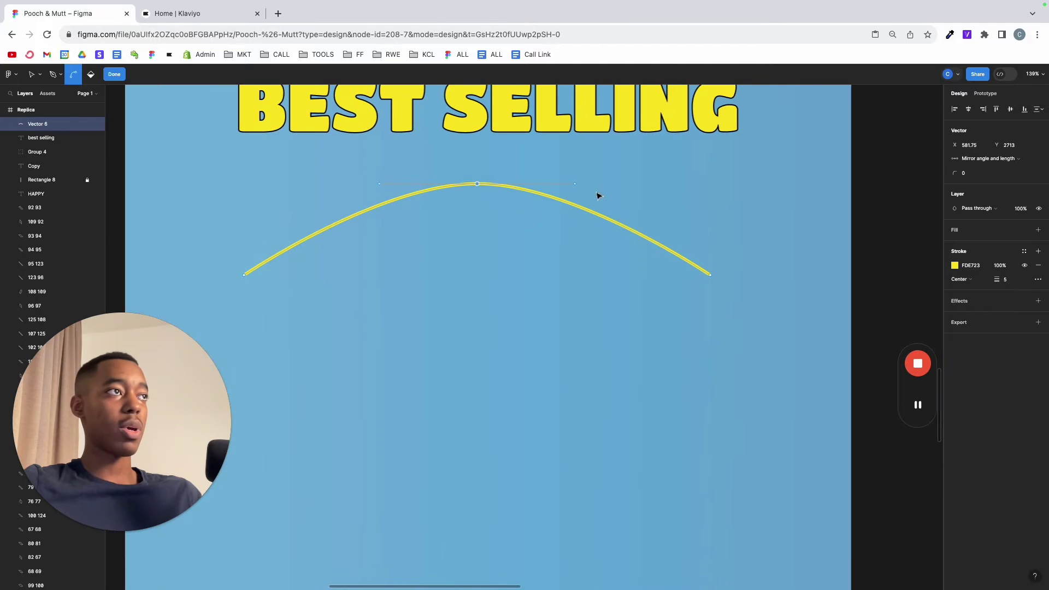
drag(579, 189, 677, 186)
key(Escape)
scroll(776, 183, down, 5)
scroll(701, 216, up, 2)
key(Escape)
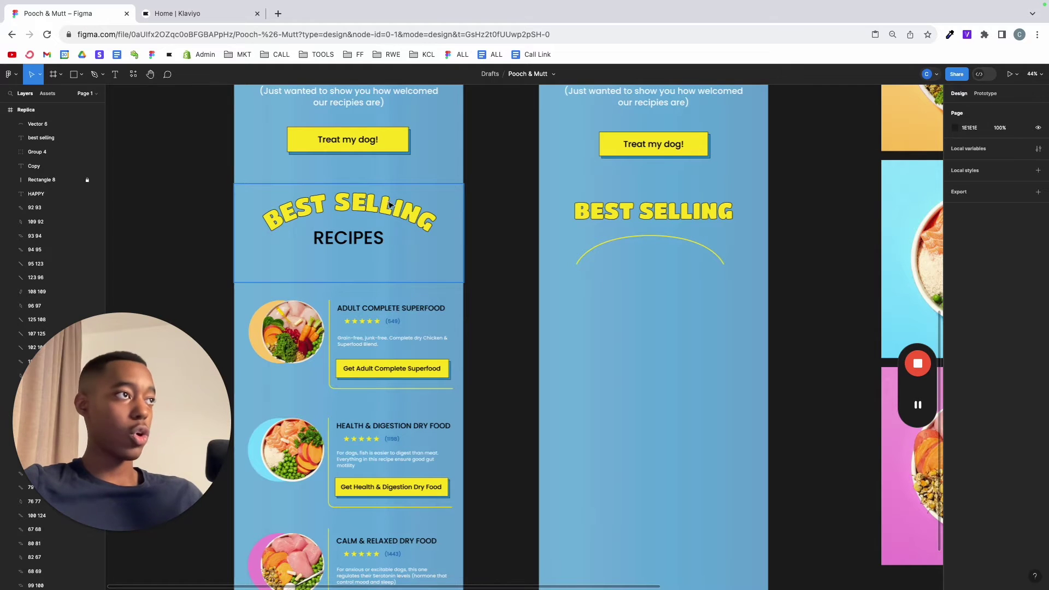
- Select the BEST SELLING text with the curved line and wrap the text along the curve using the To Path plugin
drag(563, 189, 743, 273)
scroll(655, 264, up, 3)
key(super+slash)
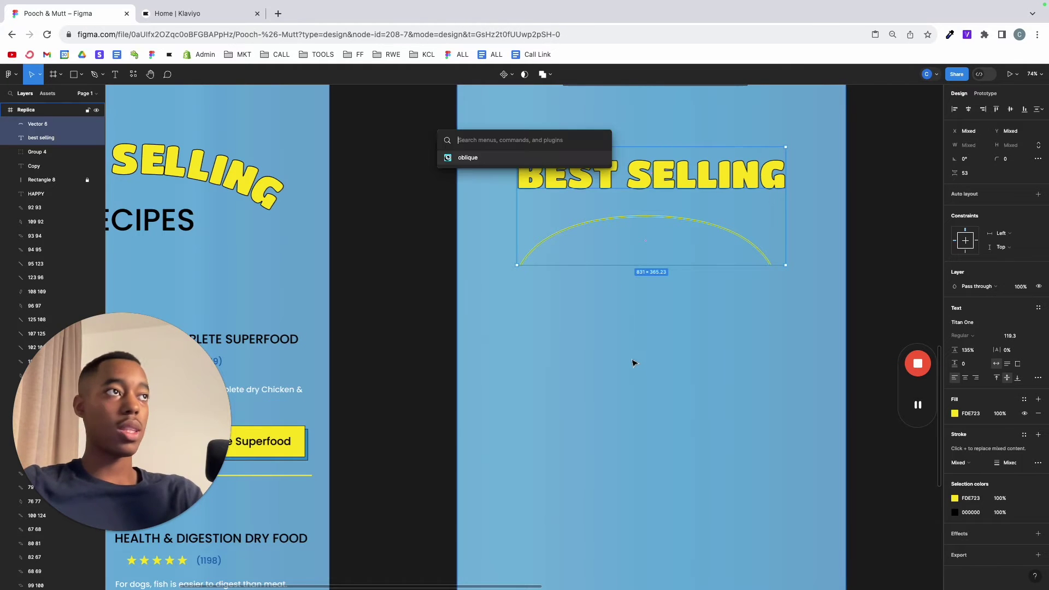
text(to path)
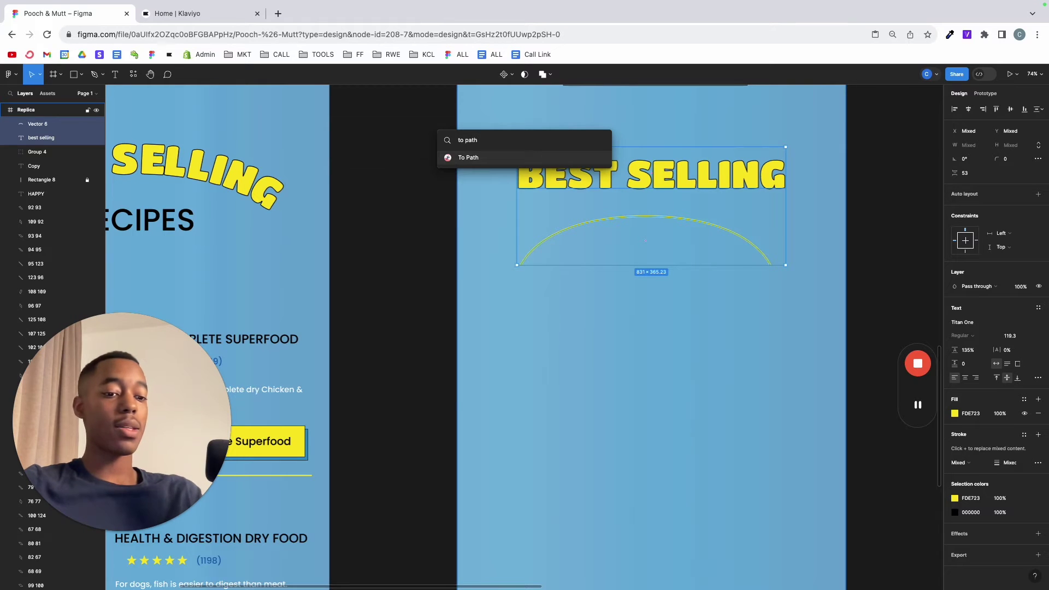
key(Return)
click(509, 382)
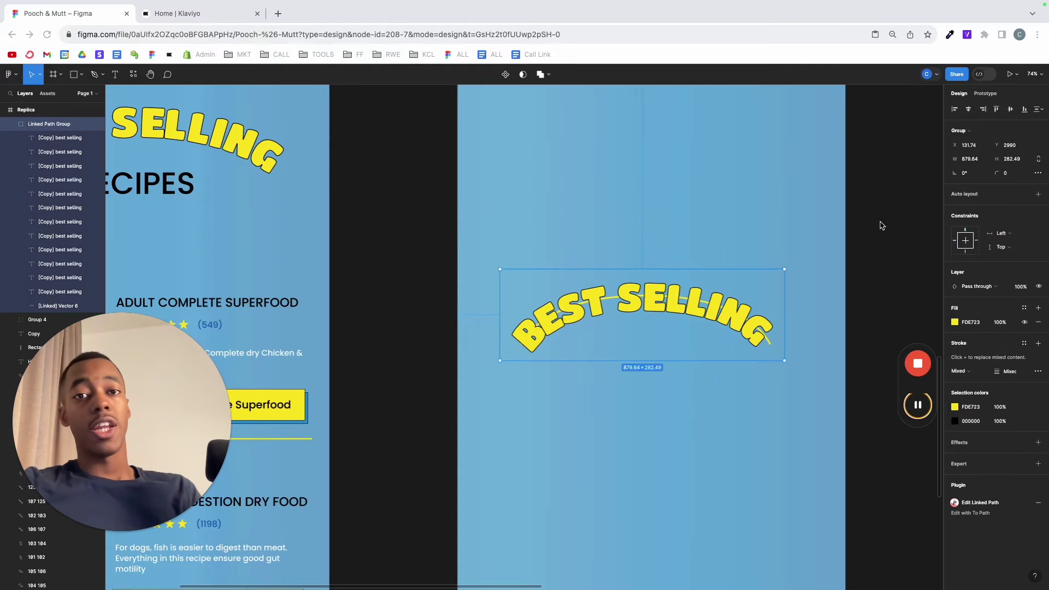
- Hide the linked Vector 6 curve inside the arched BEST SELLING group
click(712, 211)
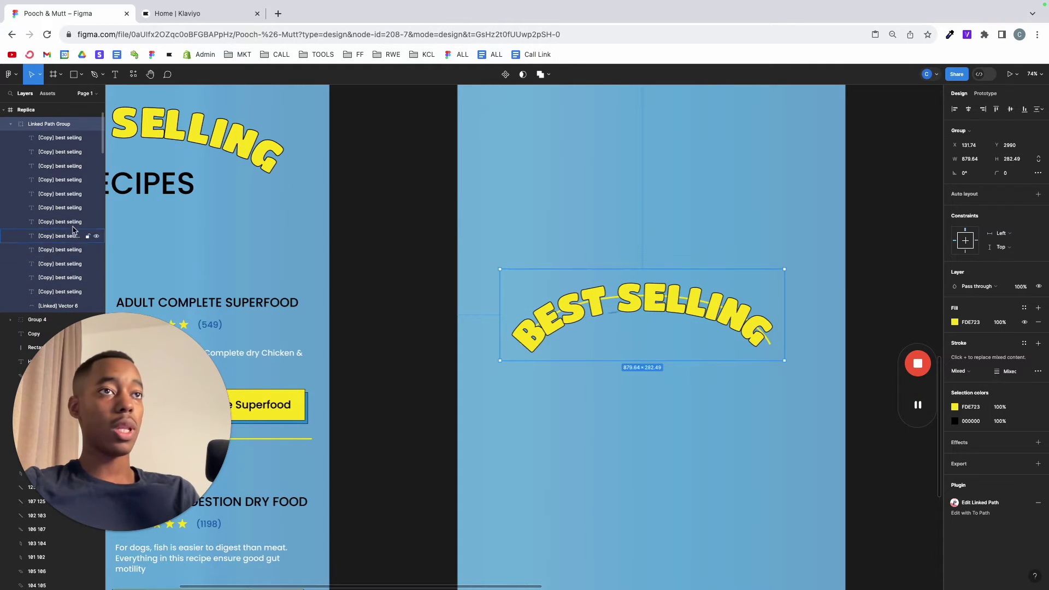
click(97, 307)
click(393, 300)
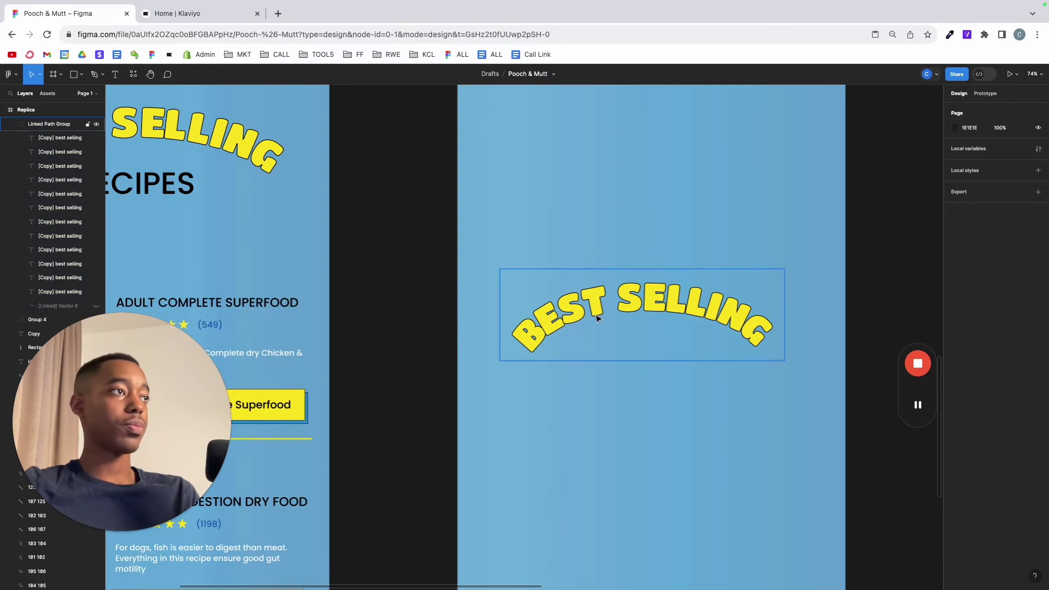
- Move the arched BEST SELLING group up to Y 2420 and centre it horizontally in the Replica frame
drag(597, 318, 642, 137)
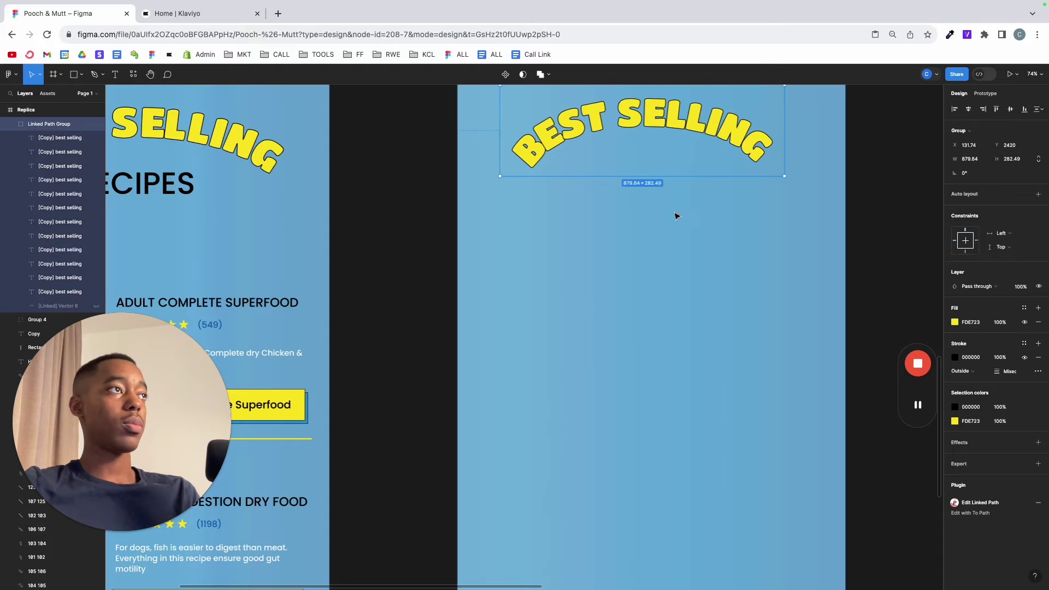
scroll(702, 238, up, 2)
key(alt+h)
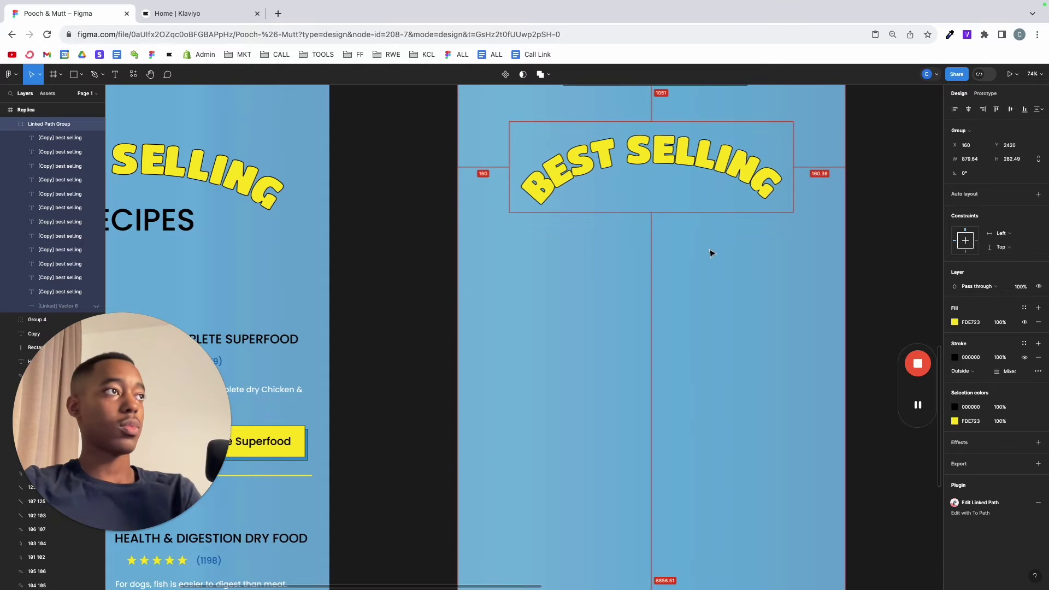
- Copy the RECIPES text from the original design into the Replica frame, below the arched heading at X 414, Y 2660
scroll(680, 262, up, 3)
scroll(686, 284, left, 8)
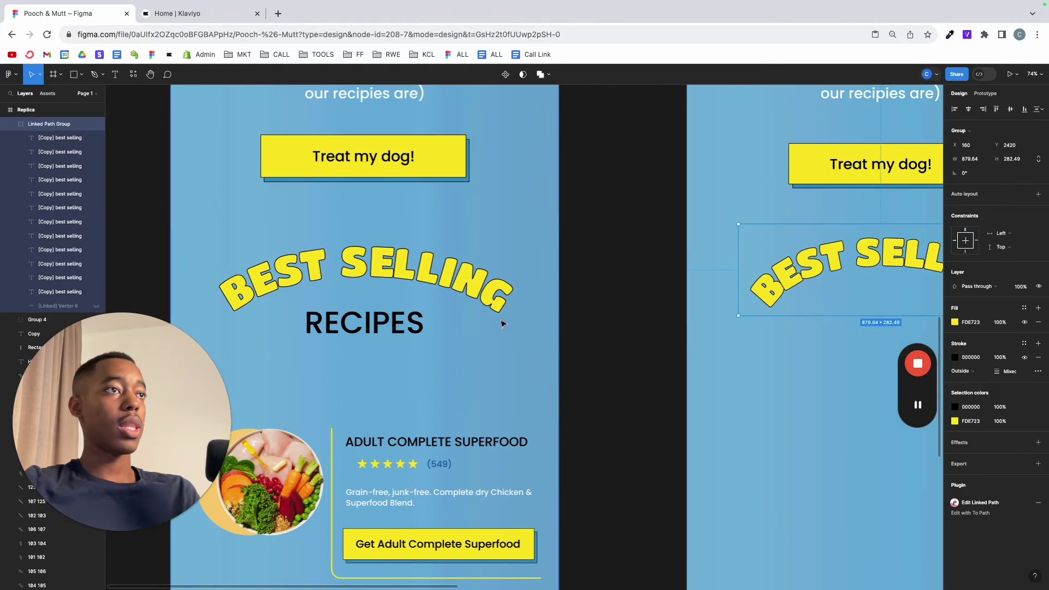
click(385, 334)
double_click(386, 334)
scroll(651, 381, down, 3)
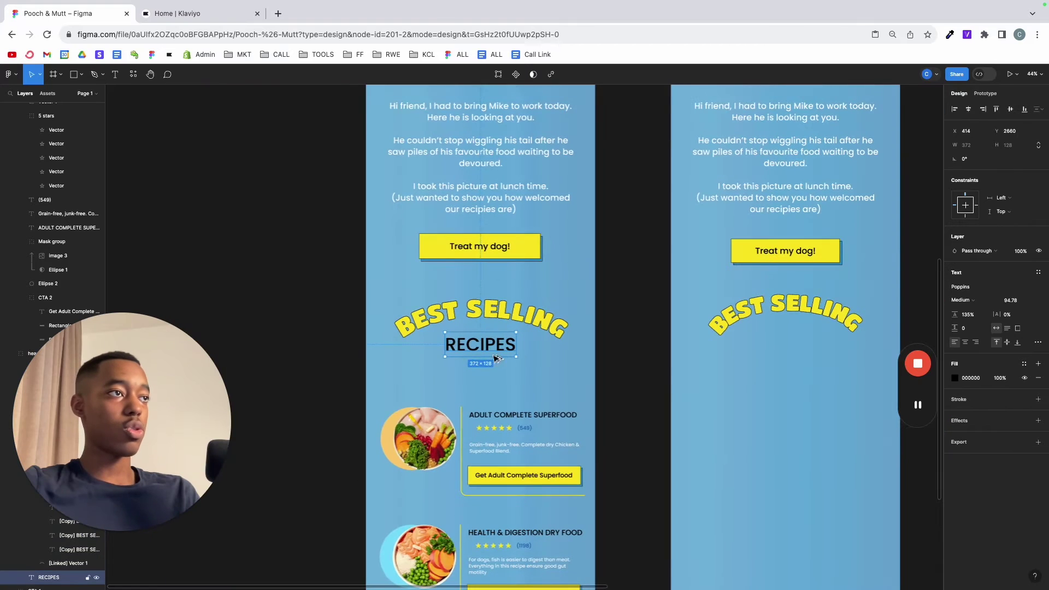
drag(495, 353, 799, 353)
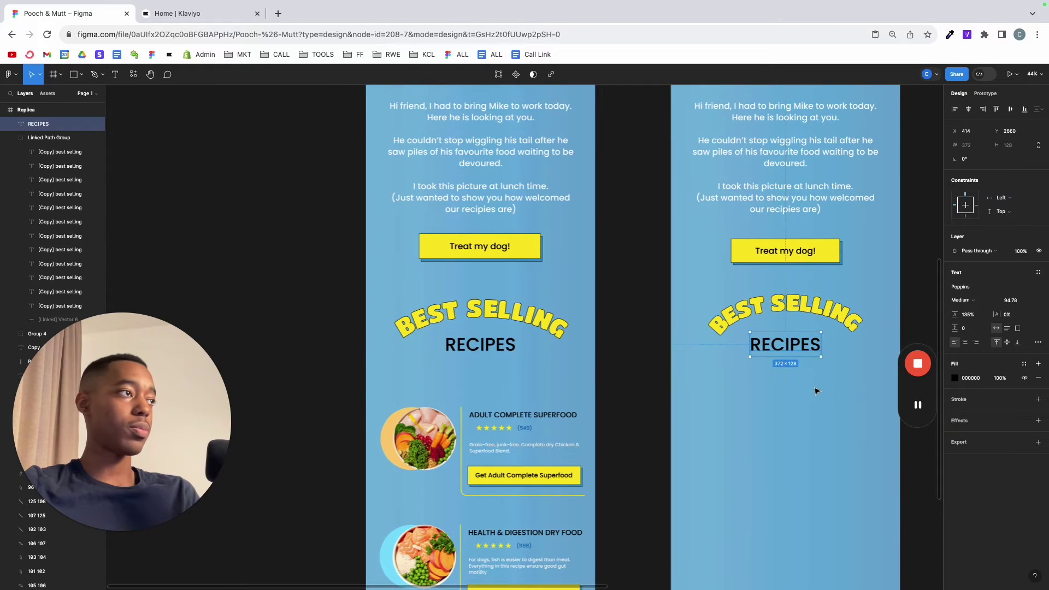
- Nudge the arched BEST SELLING group down to Y 2442, closer to the RECIPES text
click(815, 391)
click(797, 313)
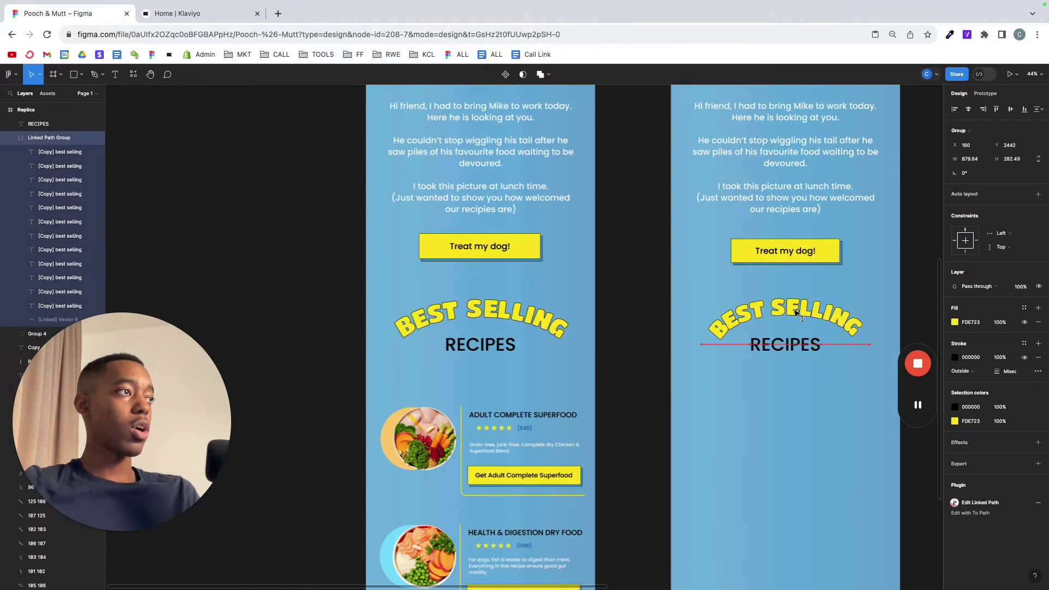
click(783, 395)
- Copy the orange-background bowl image into the Replica frame below RECIPES and scale it down from its centre to about 548 × 548 px
scroll(716, 382, down, 3)
scroll(710, 366, right, 1)
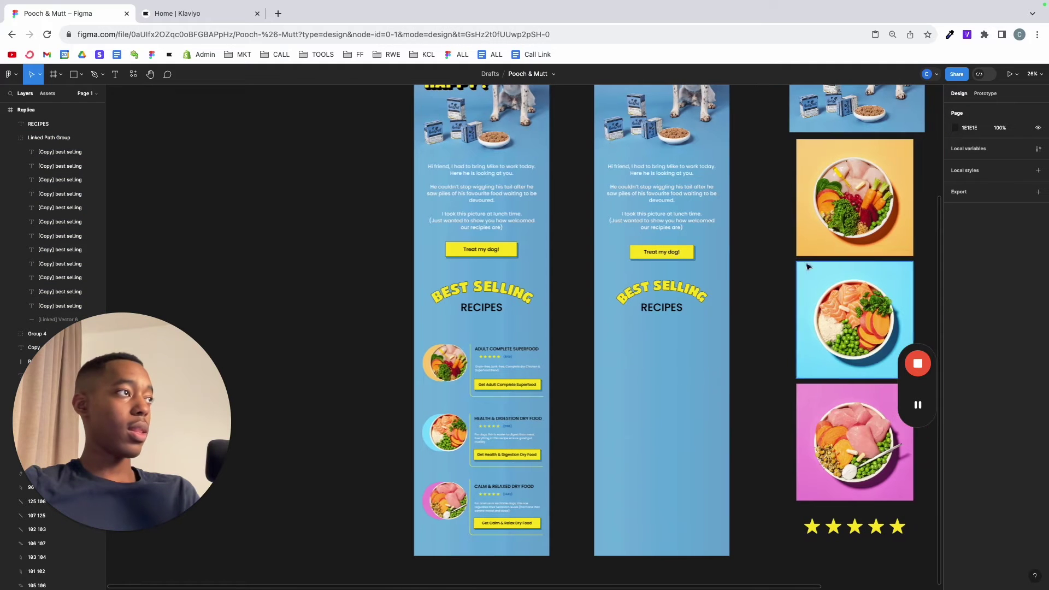
click(851, 209)
drag(850, 210, 689, 381)
scroll(694, 380, up, 3)
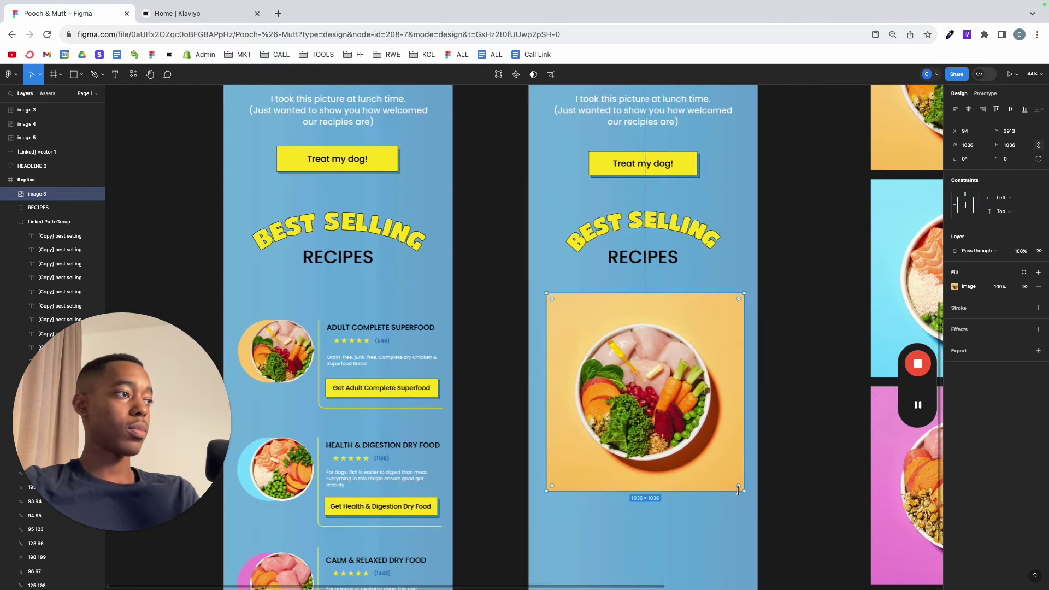
drag(742, 492, 694, 442)
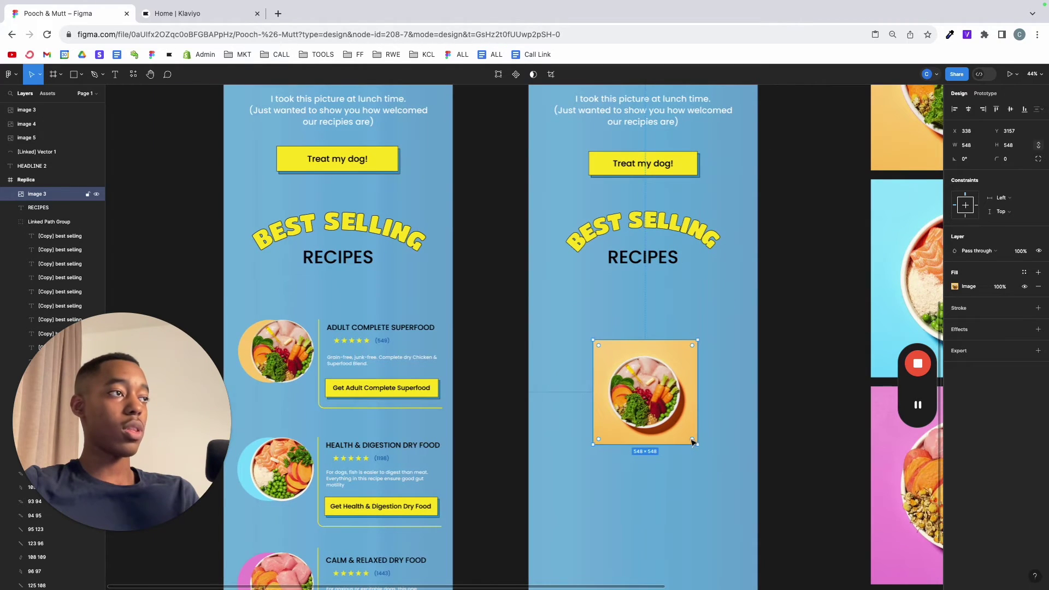
- Draw a circle with the Ellipse tool over the bowl, position it on the bowl and reduce it to about 408 px
scroll(692, 443, up, 3)
scroll(693, 443, up, 3)
key(o)
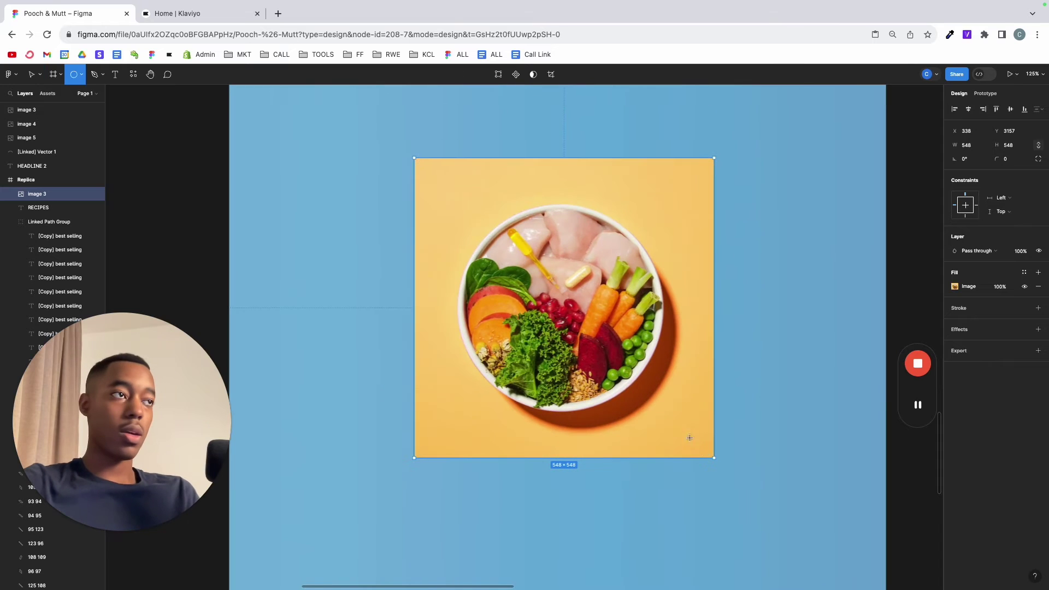
mouse_move(514, 214)
mouse_down()
mouse_move(667, 382)
mouse_move(749, 445)
mouse_up()
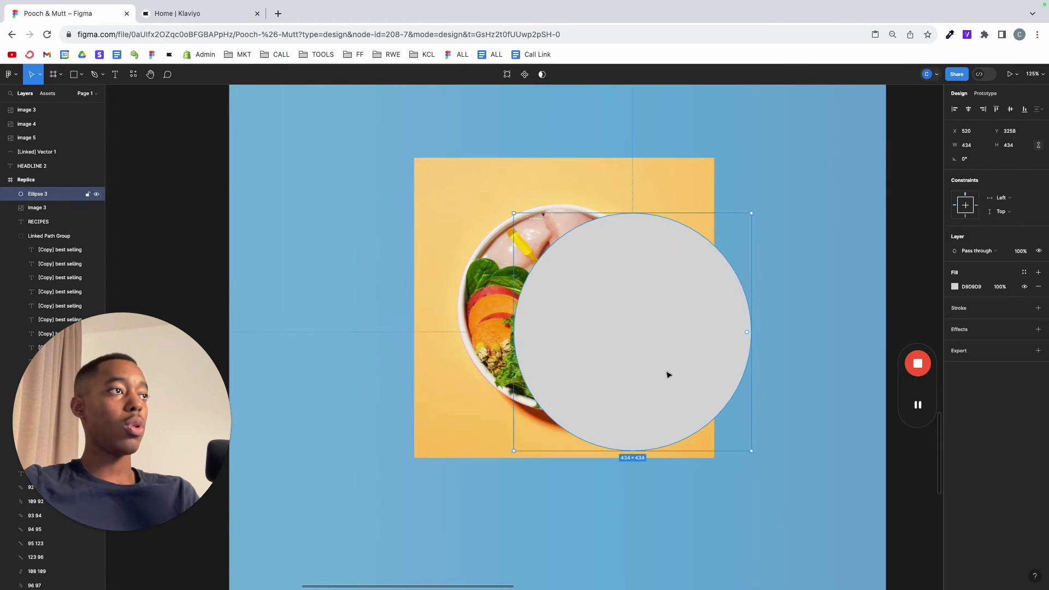
mouse_move(667, 375)
mouse_down()
mouse_move(575, 305)
mouse_move(580, 326)
mouse_up()
drag(682, 435, 675, 424)
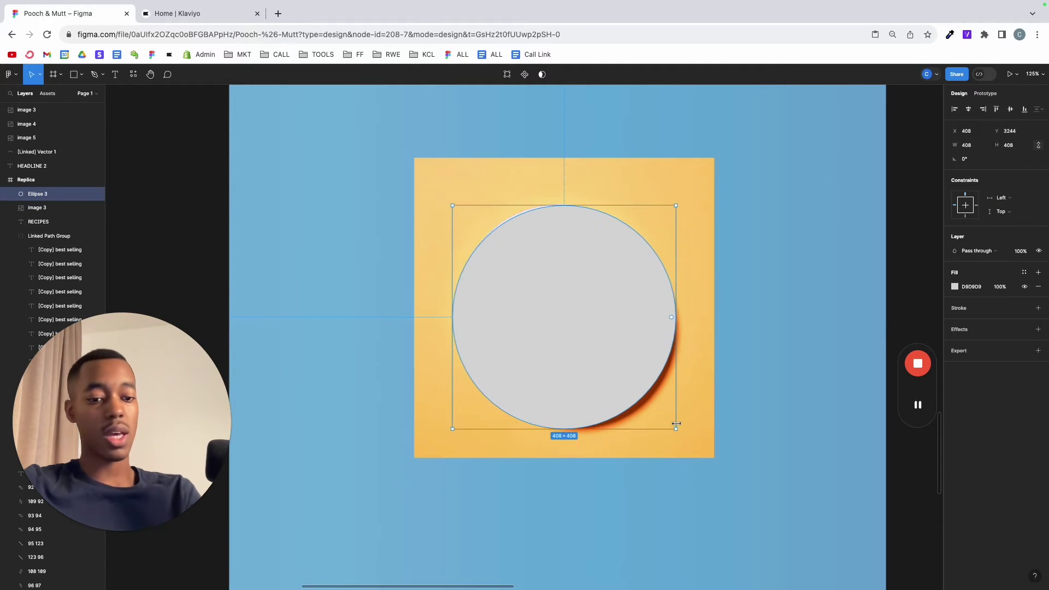
- Send the circle behind the bowl image and fit it to the bowl's rim at about 377 px wide, at X 415, Y 3244
key(super+shift+bracketleft)
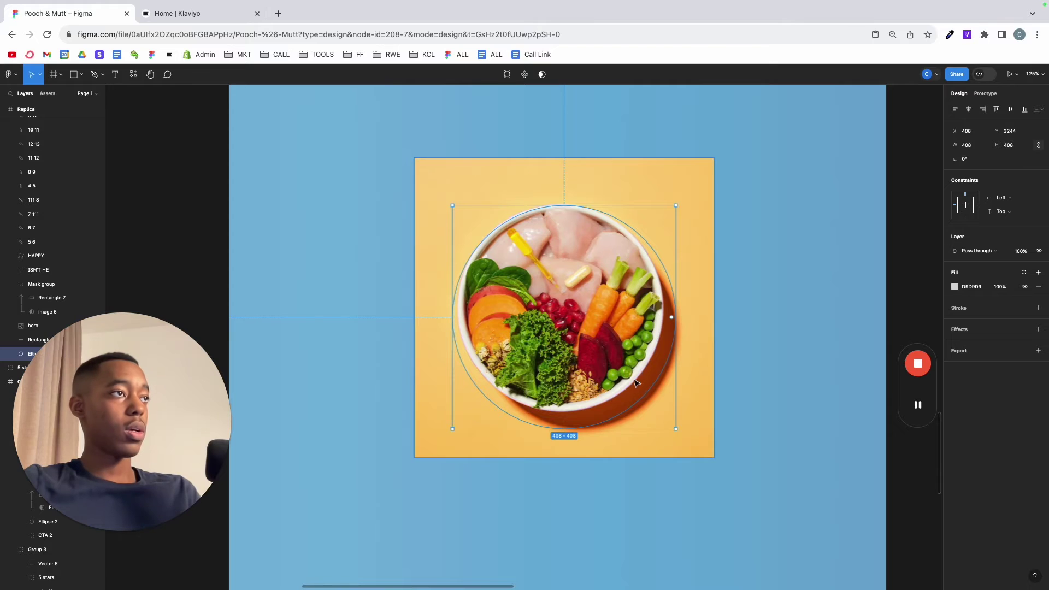
key(super+bracketleft)
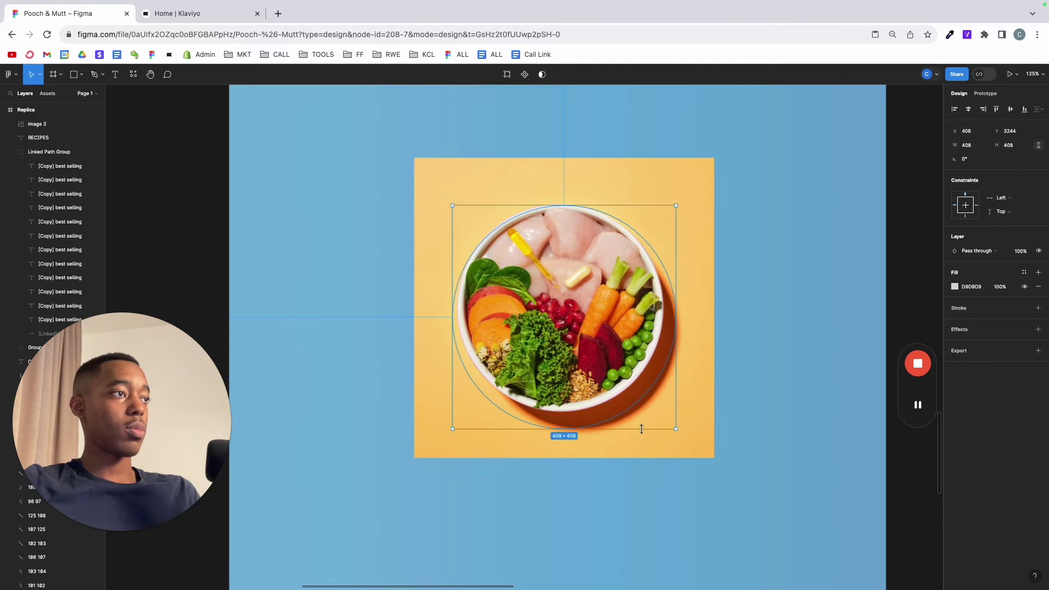
drag(642, 429, 637, 412)
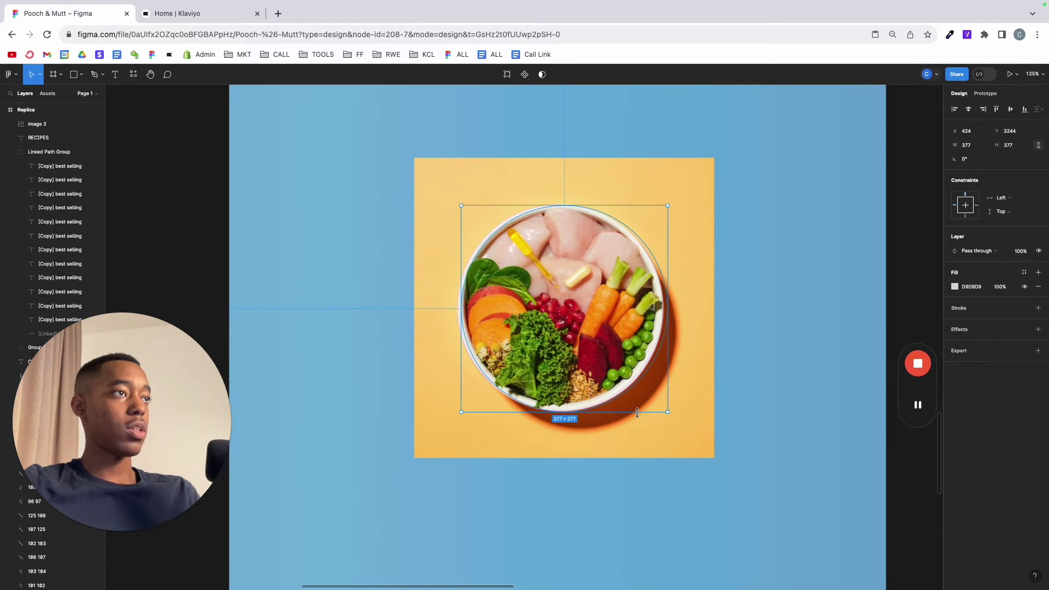
scroll(538, 388, up, 5)
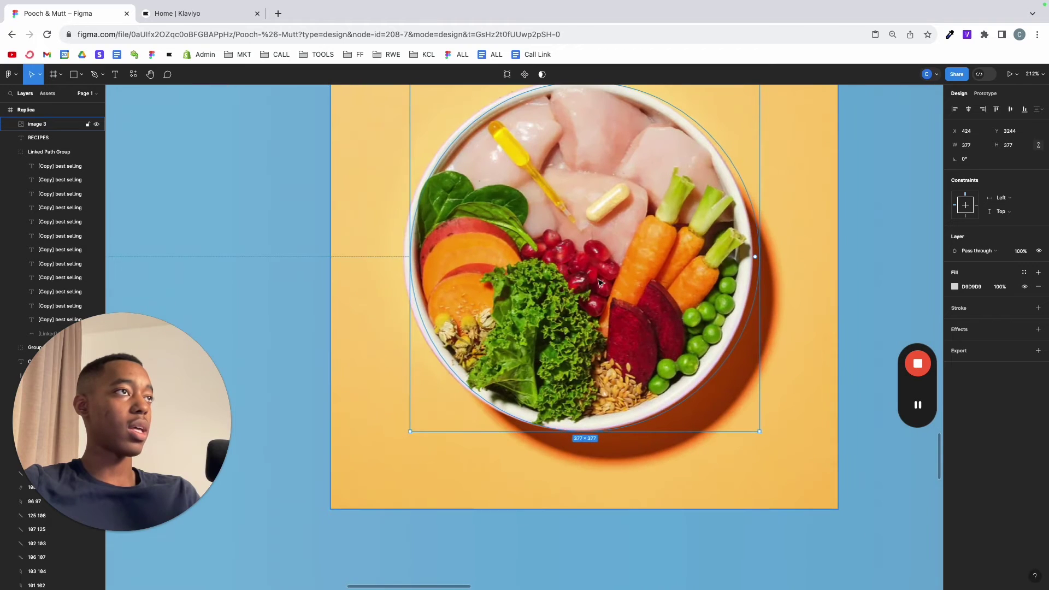
drag(598, 282, 597, 281)
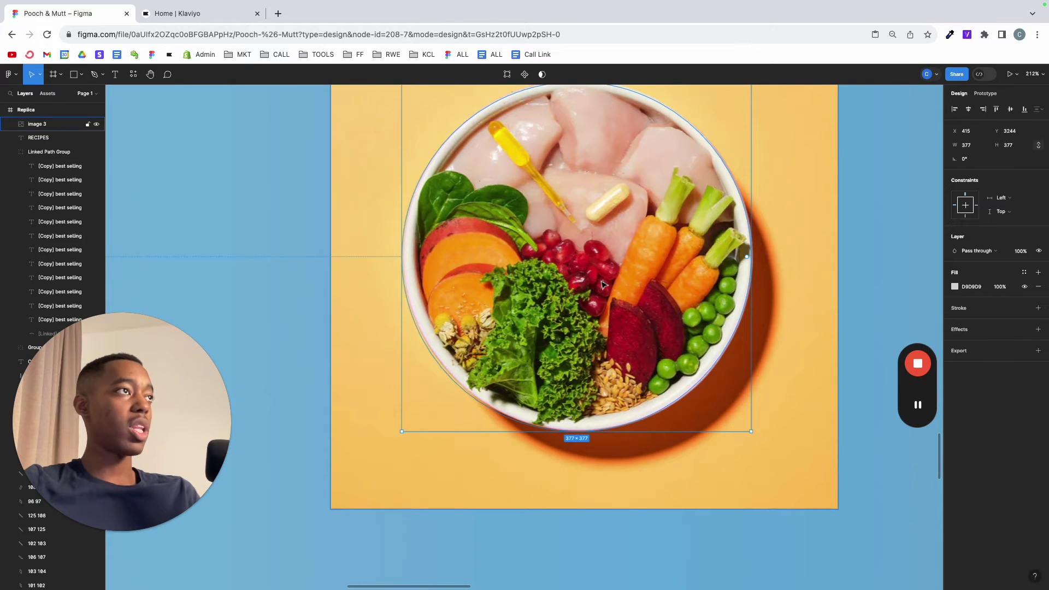
scroll(616, 387, down, 5)
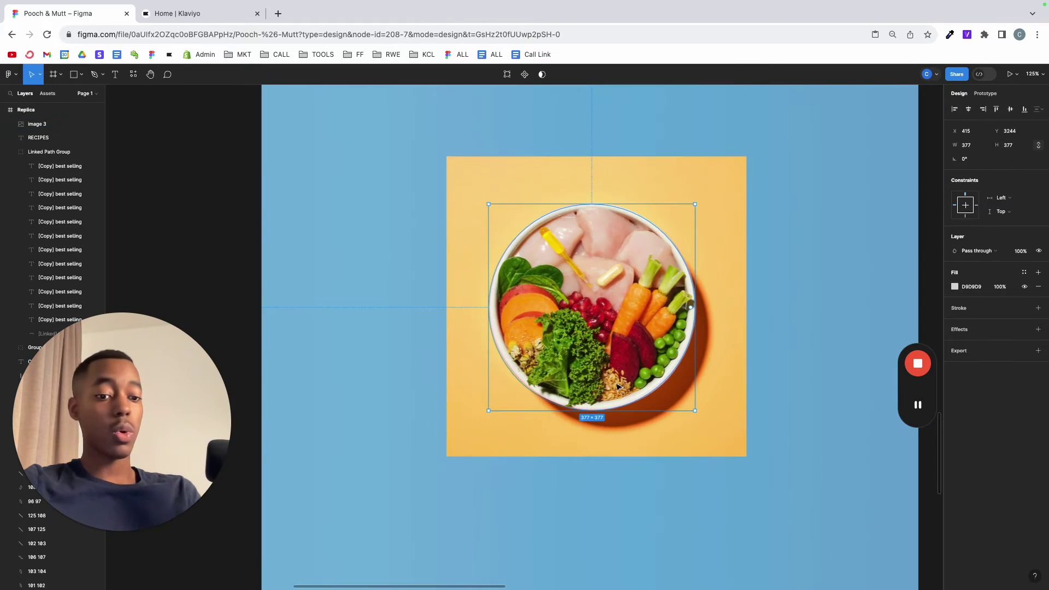
- Place the circle directly beneath image 3 in the layer order and mask the image with it
key(super+bracketright)
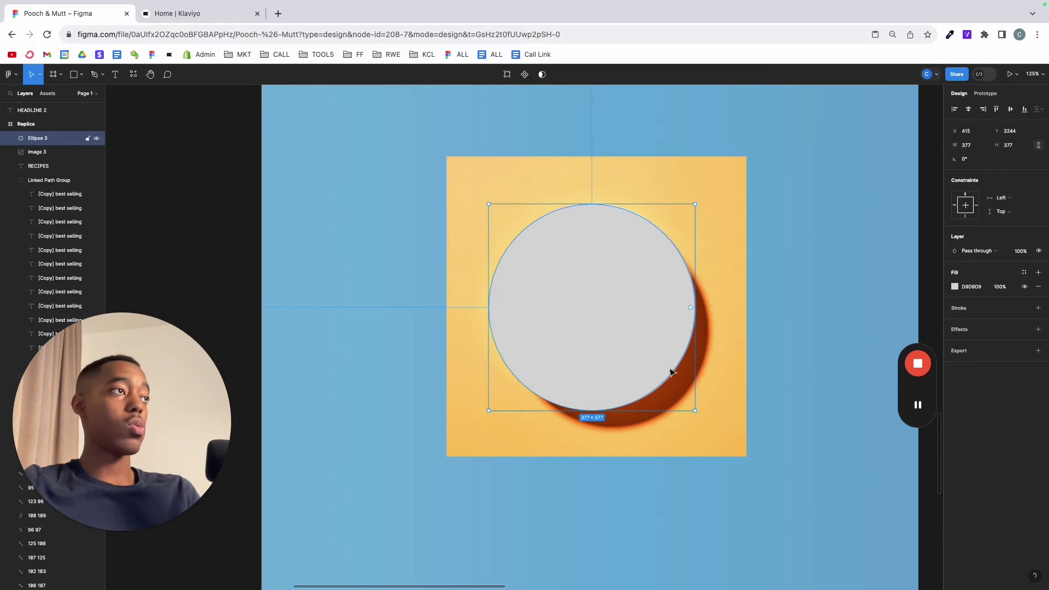
drag(52, 141, 54, 163)
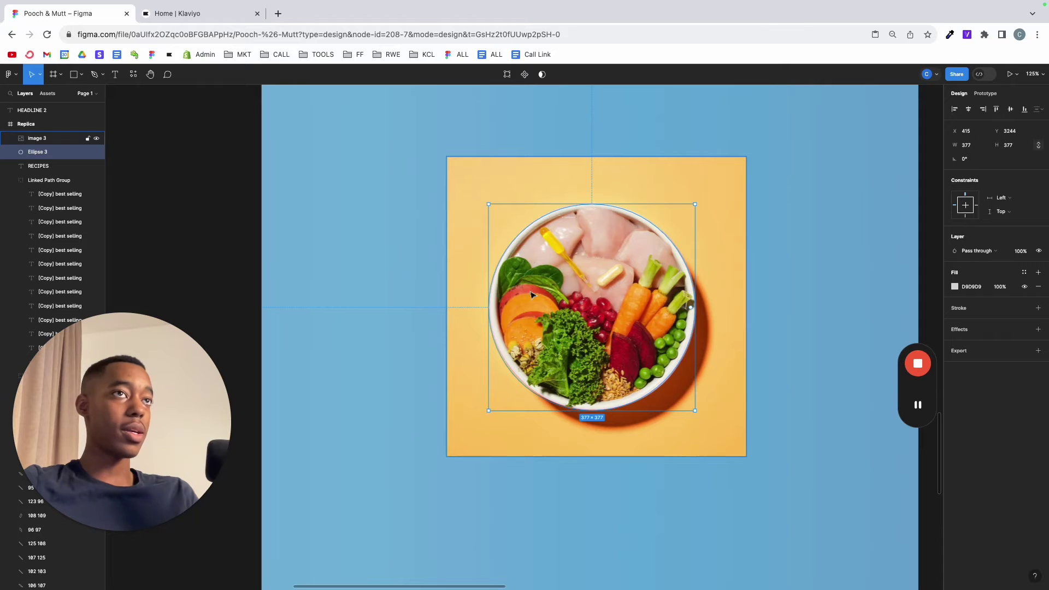
shift+click(60, 138)
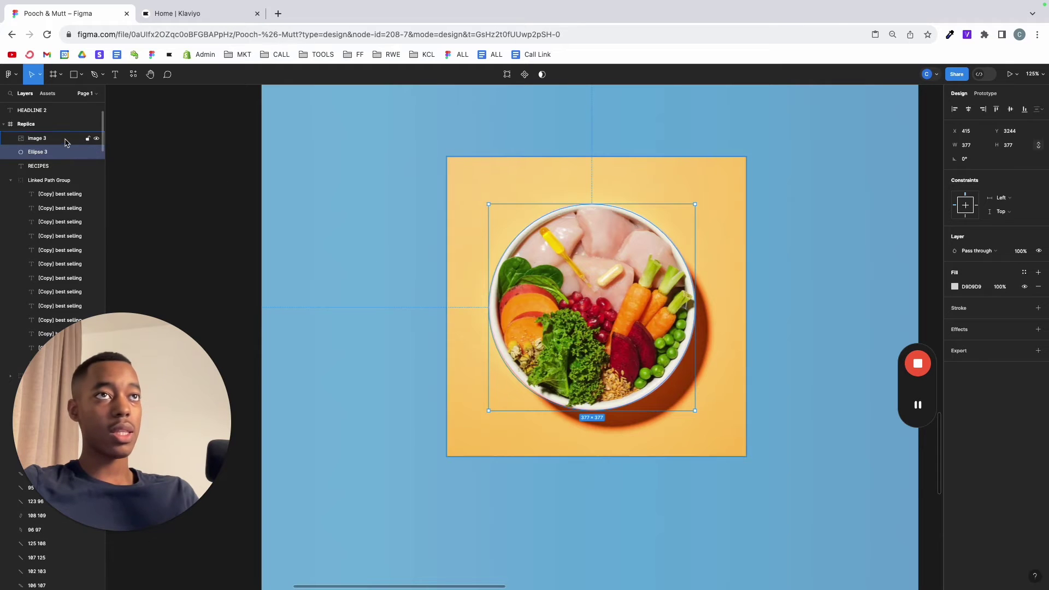
click(524, 74)
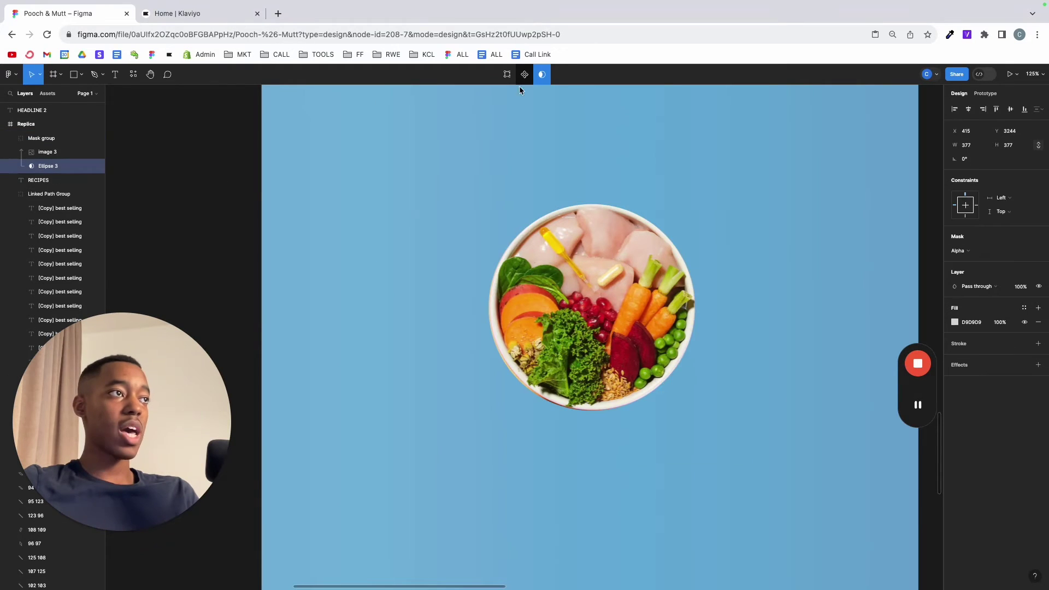
scroll(445, 215, down, 5)
scroll(475, 257, up, 4)
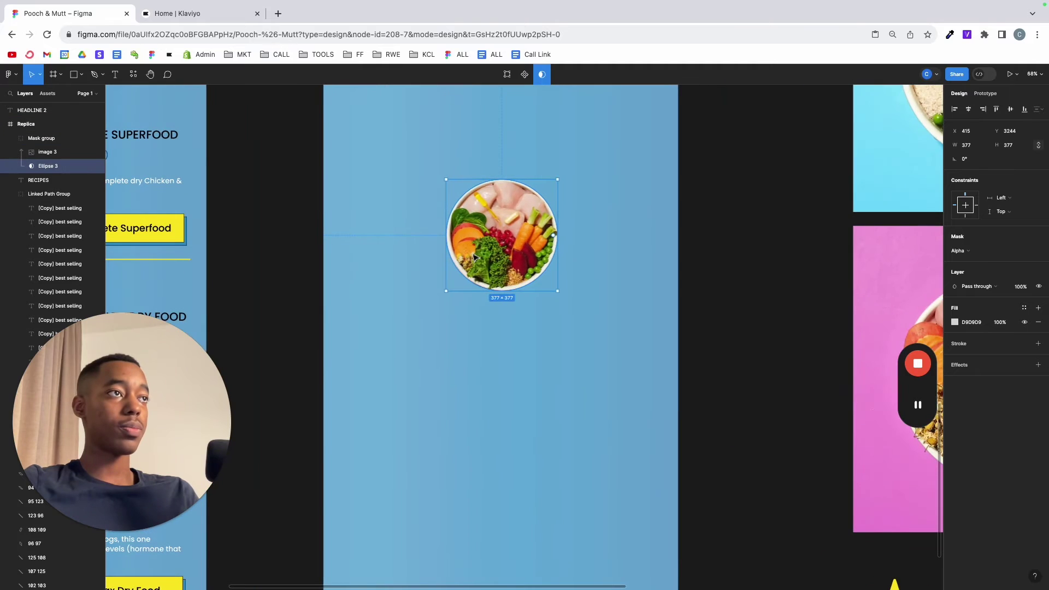
drag(474, 257, 424, 241)
key(ctrl+z)
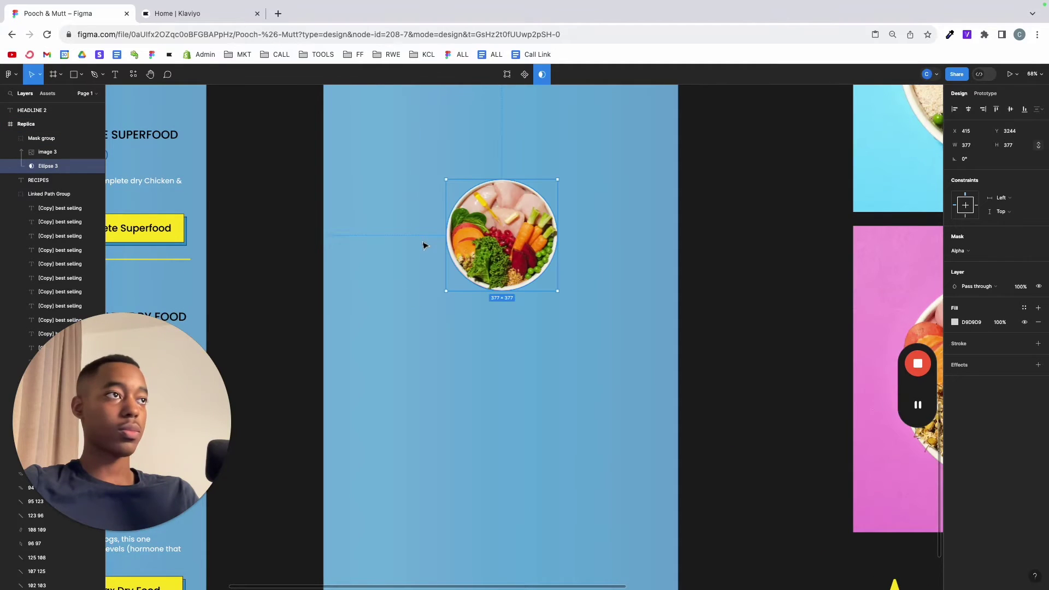
- Move the whole bowl mask group to the left side of the Replica frame and scale it down to about 315 × 315 px
click(78, 140)
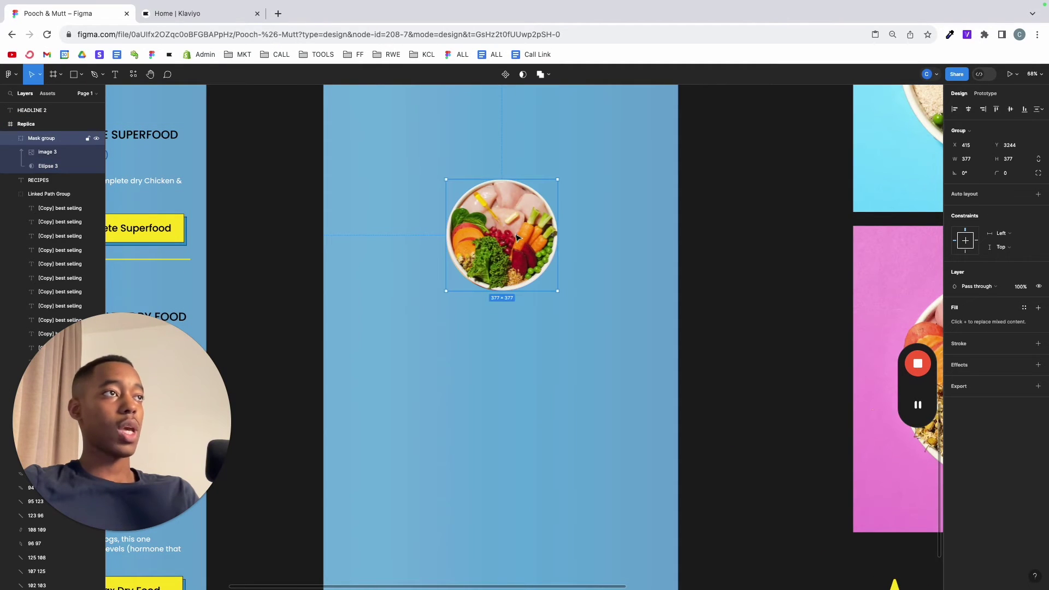
scroll(491, 251, up, 3)
scroll(494, 265, left, 6)
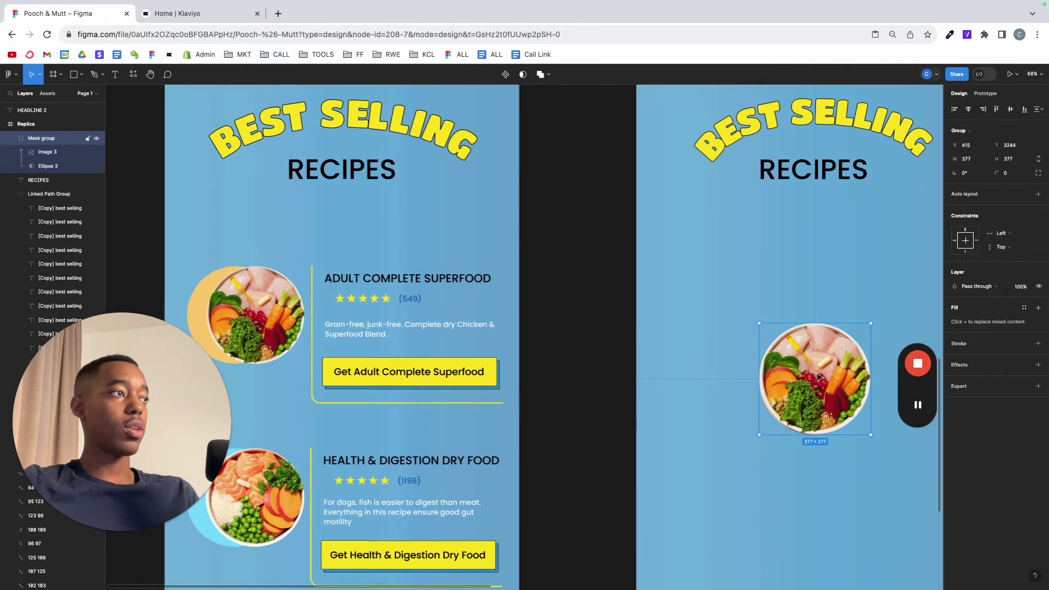
drag(839, 386, 804, 334)
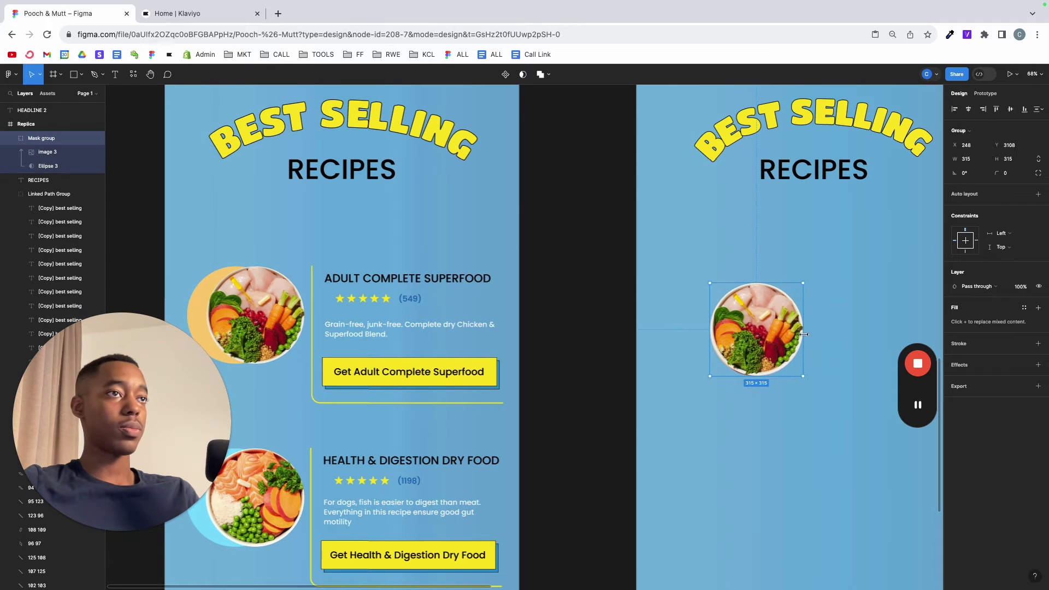
click(793, 411)
- Copy the orange circle behind the original's first bowl into the Replica frame, overlapping the masked bowl's left side at X 127, Y 3101
scroll(705, 399, left, 5)
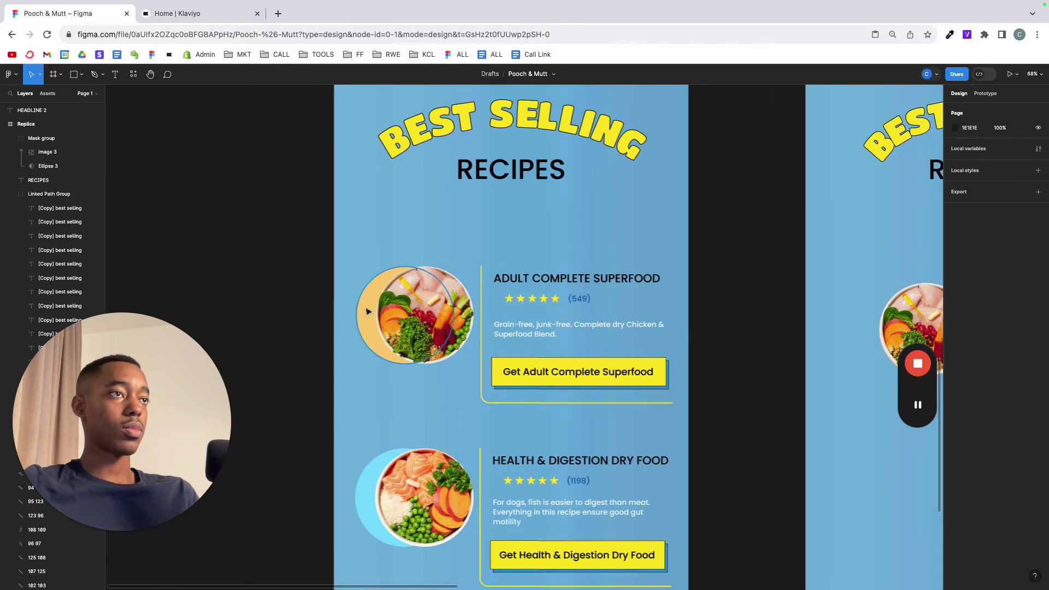
click(424, 339)
key(ctrl+c)
key(ctrl+v)
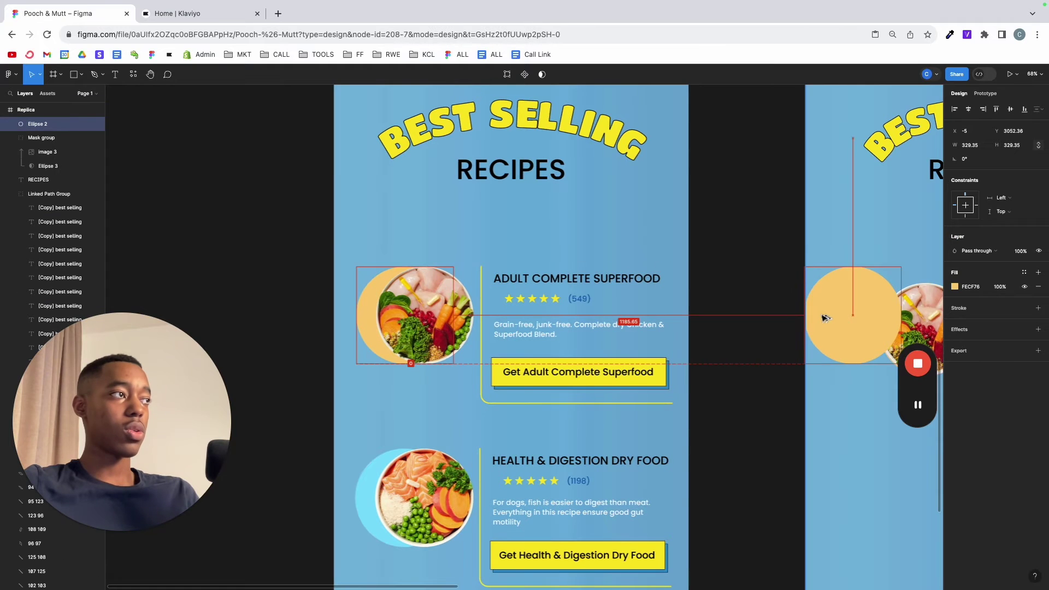
scroll(634, 323, right, 5)
drag(821, 321, 674, 337)
scroll(606, 306, up, 5)
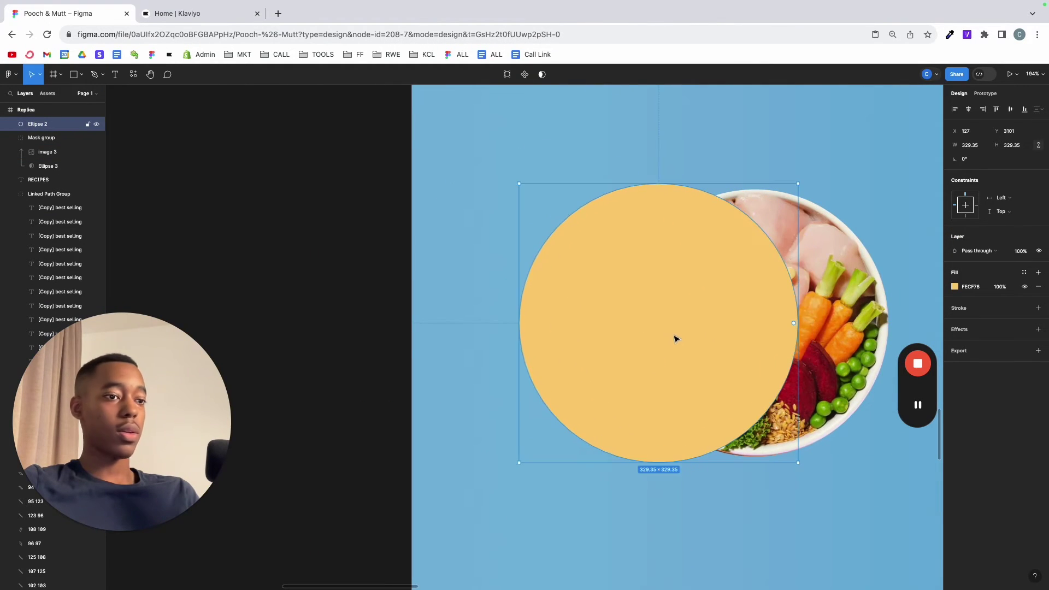
- Place the orange circle directly beneath the bowl's mask group in the layer order
click(10, 137)
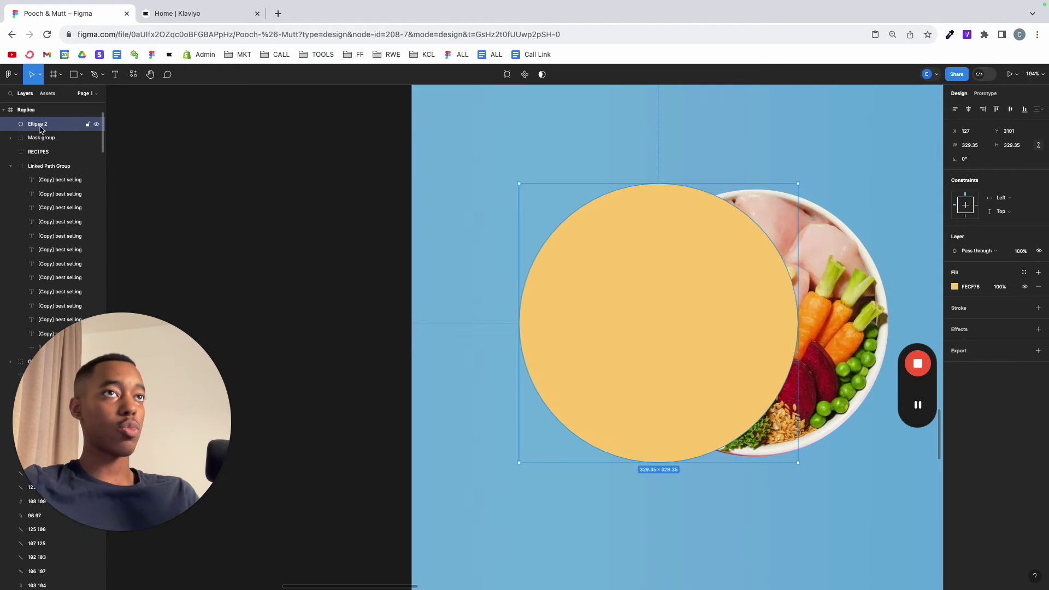
drag(38, 124, 38, 147)
click(238, 237)
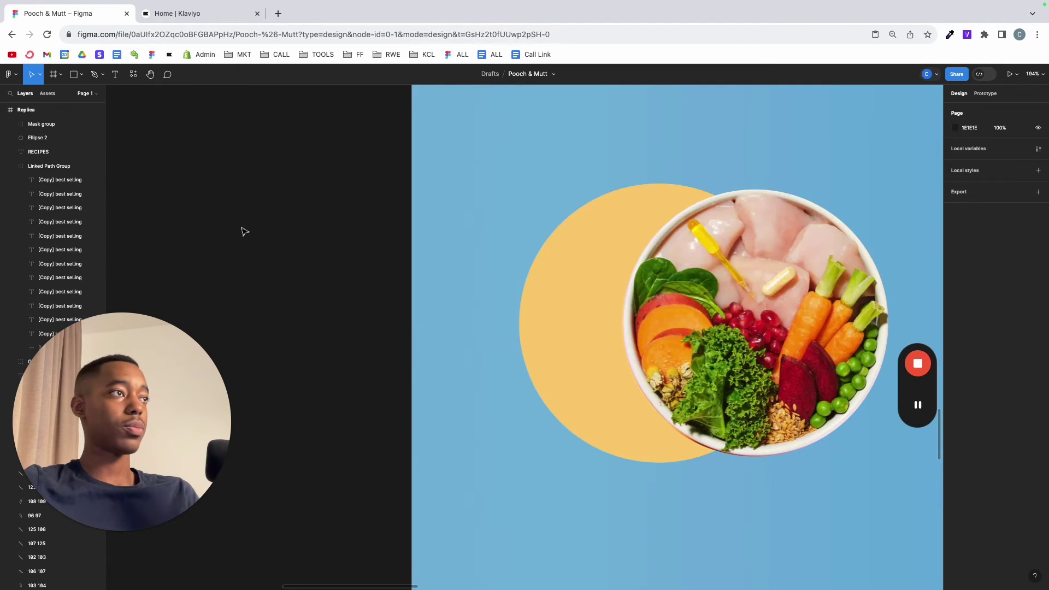
- Enlarge the bowl mask group to 333 × 333 px and shift it over the orange circle to X 196, Y 3099
scroll(240, 240, down, 5)
click(681, 300)
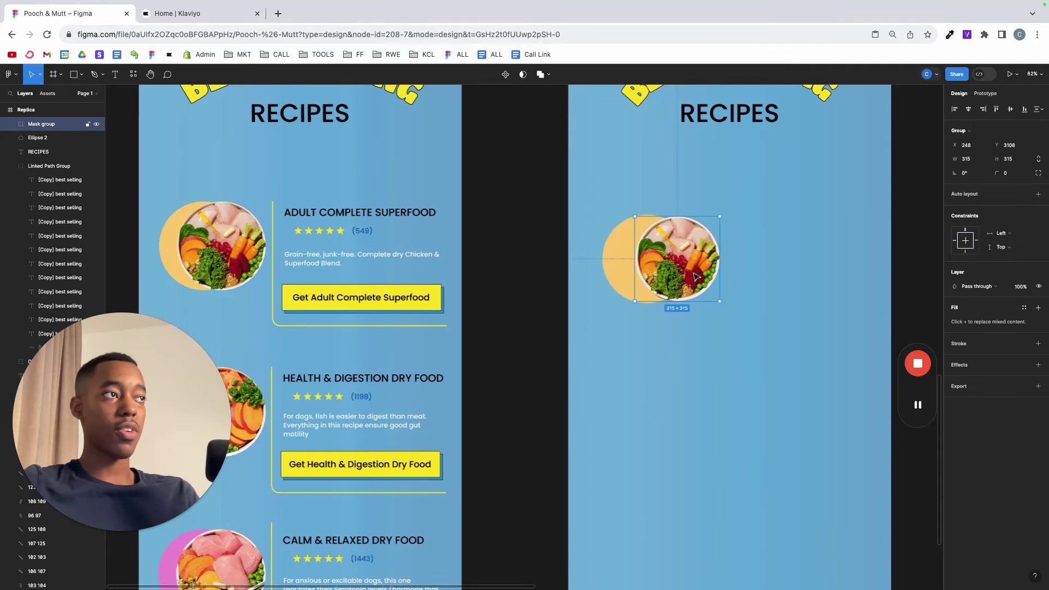
mouse_move(716, 272)
mouse_down()
mouse_move(704, 271)
mouse_move(712, 266)
mouse_up()
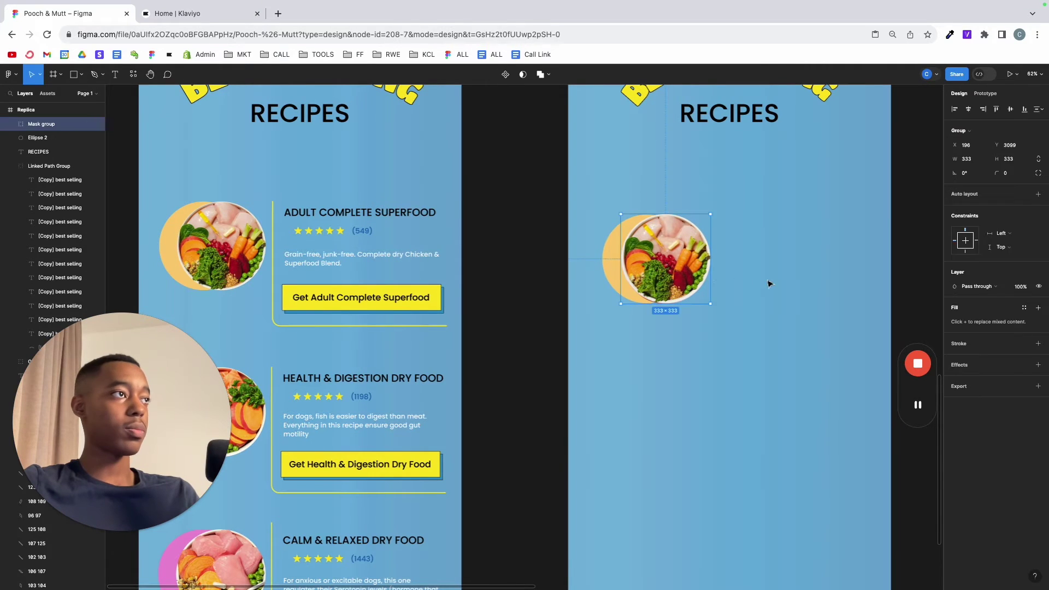
- Group the bowl with the orange circle behind it and move the group to X 118, Y 3083
shift+click(625, 266)
key(super+g)
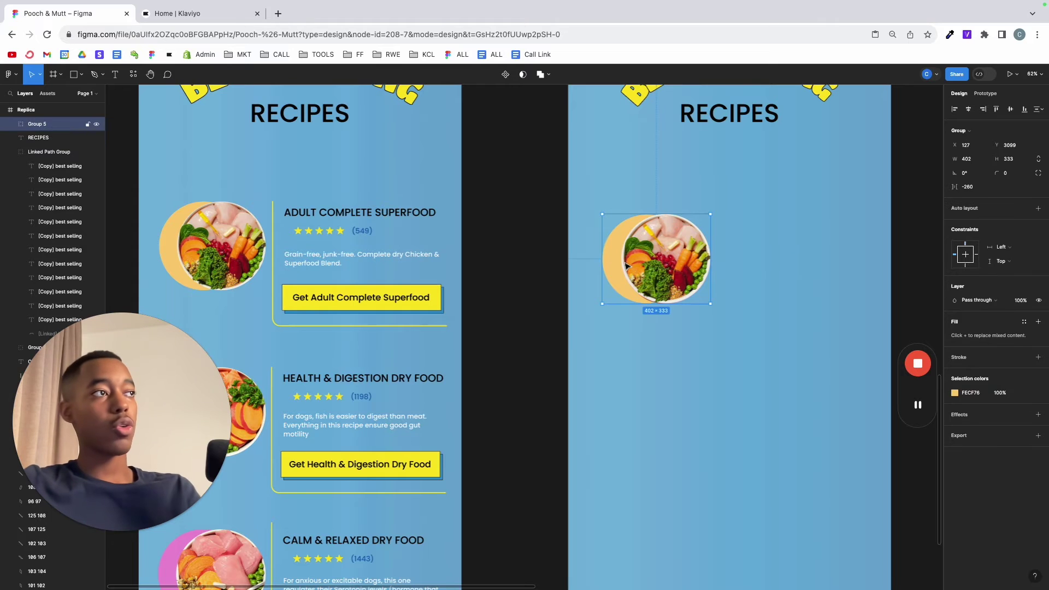
mouse_move(659, 290)
mouse_down()
mouse_move(661, 377)
mouse_move(648, 263)
mouse_move(664, 272)
mouse_up()
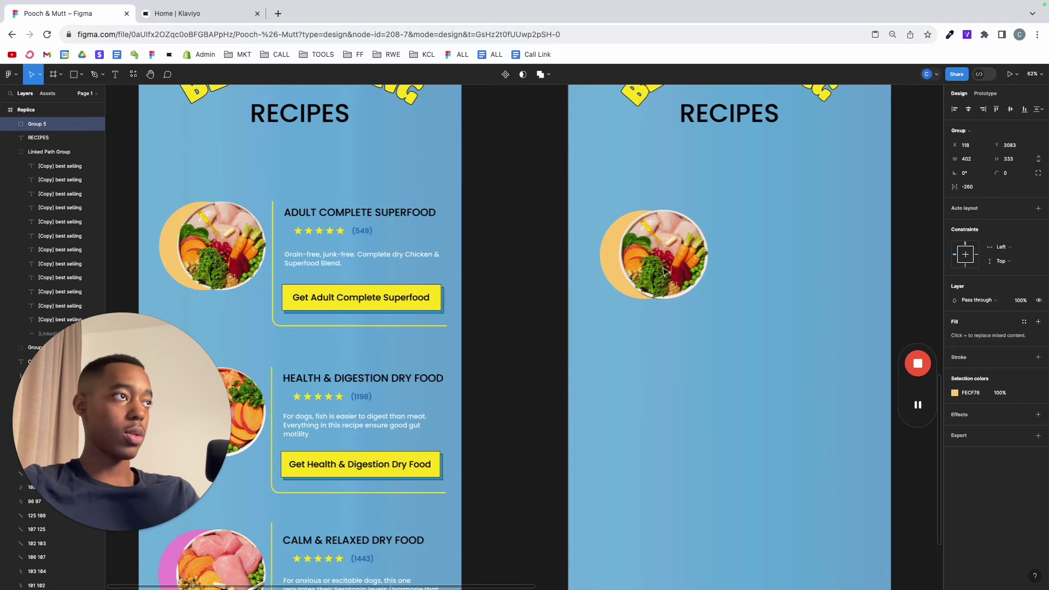
click(664, 372)
- Draw an L-shaped line about 645 × 451.5 px with the Pen tool along the yellow border of the original's first product
scroll(667, 368, left, 3)
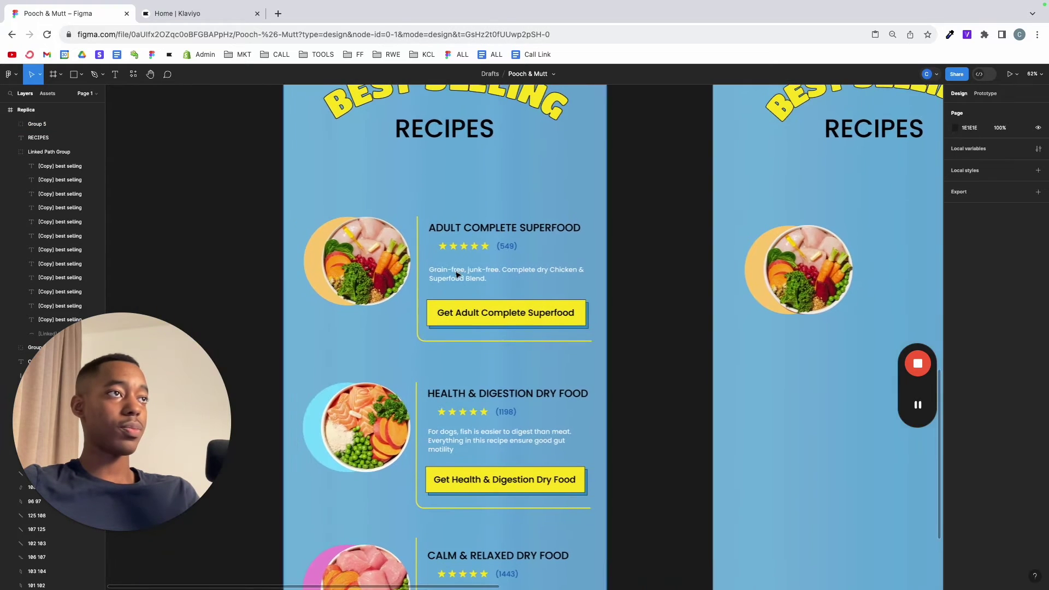
scroll(437, 230, up, 10)
scroll(419, 365, down, 10)
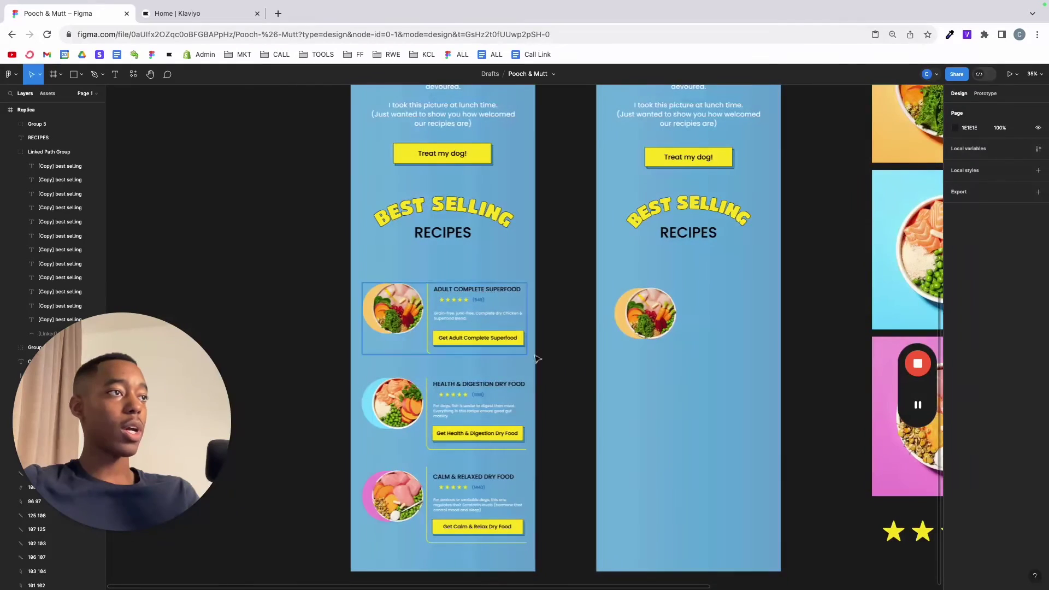
scroll(547, 349, up, 6)
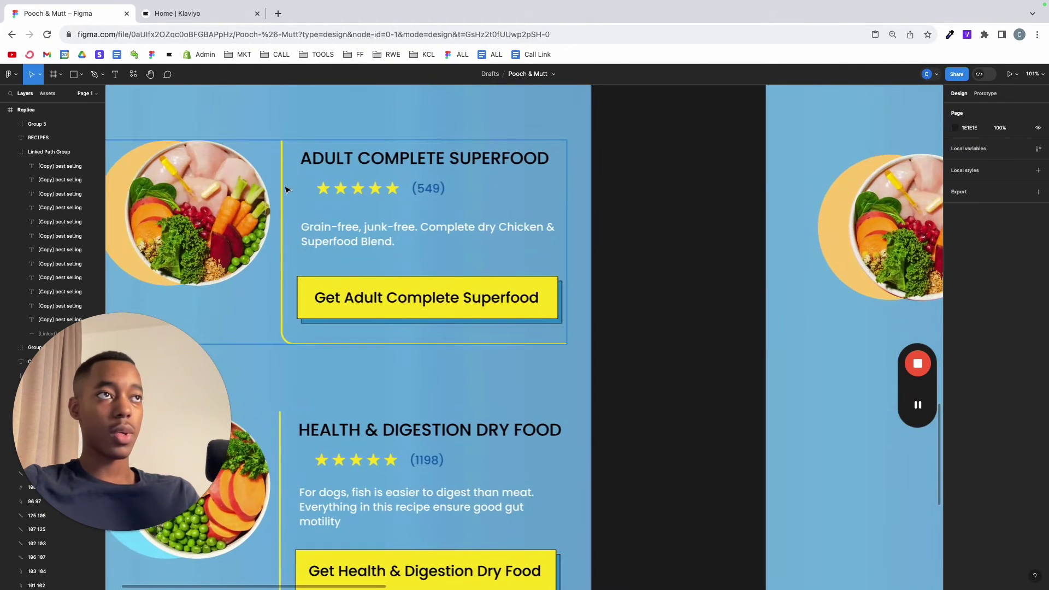
scroll(284, 188, up, 1)
key(p)
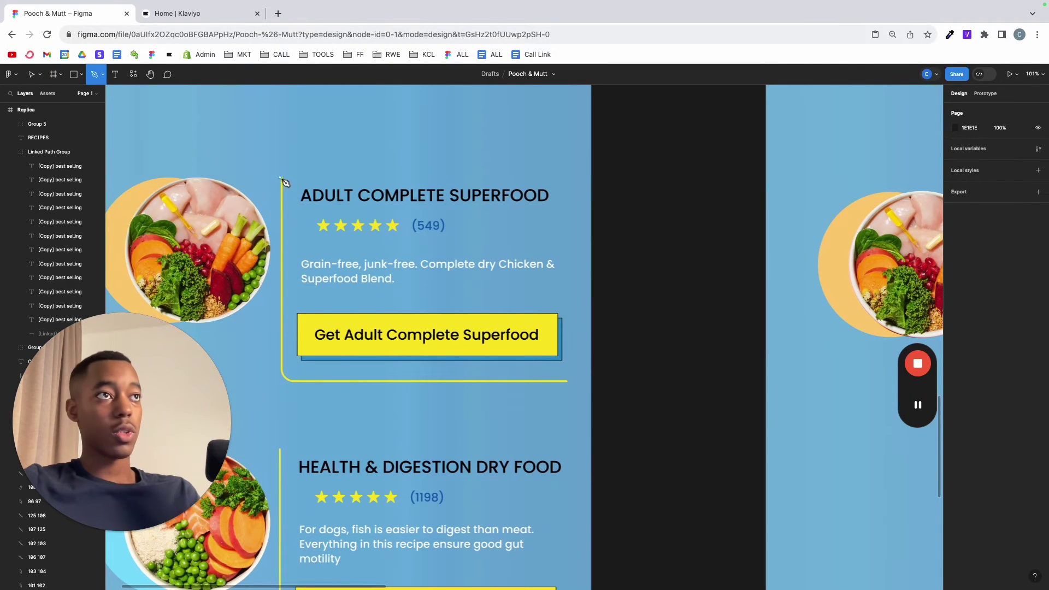
click(282, 177)
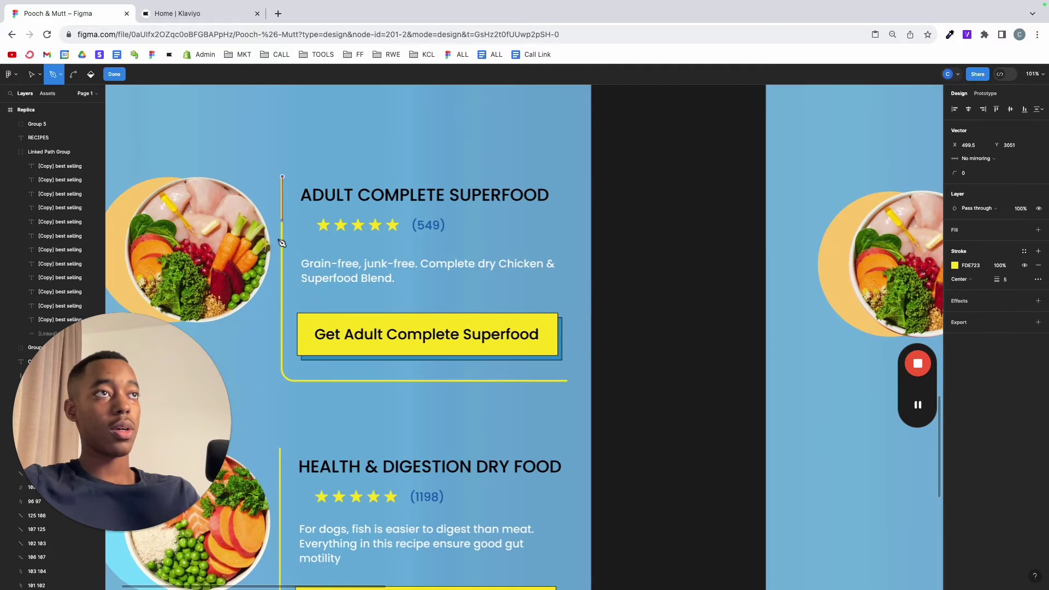
click(283, 376)
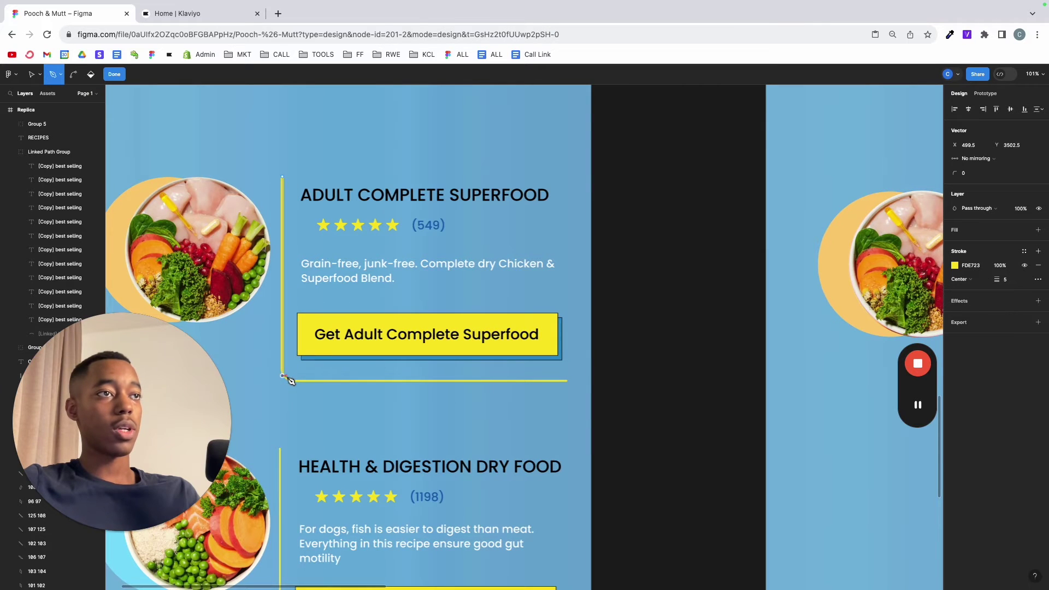
shift+click(570, 404)
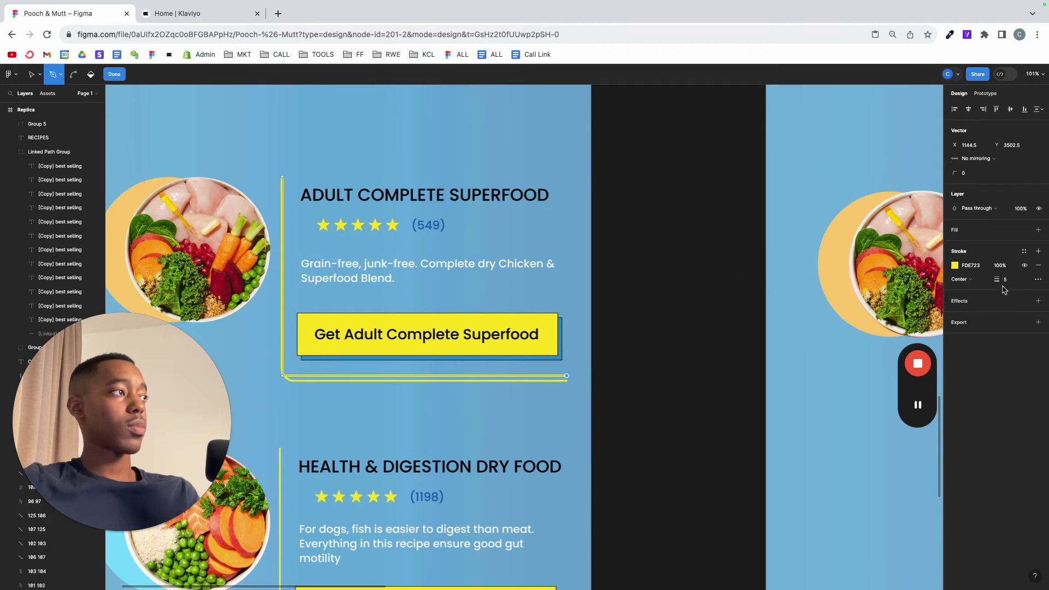
- Set the L-shaped line's stroke colour to black 000000
click(955, 266)
drag(877, 326, 809, 447)
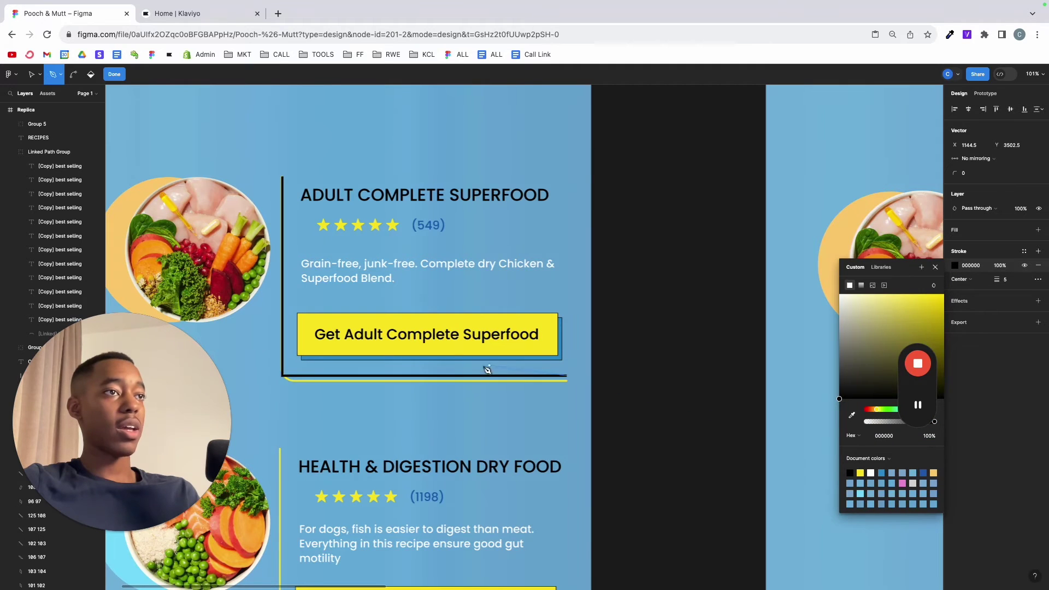
scroll(487, 370, up, 5)
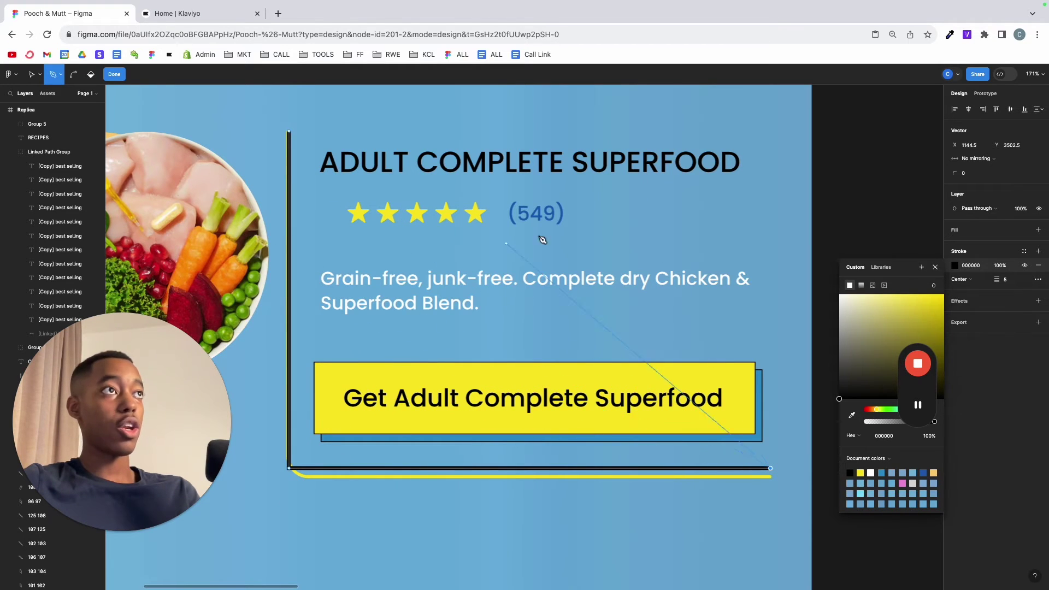
- Finish the L-shaped path and round its lower-left corner point with a radius of 38
key(Escape)
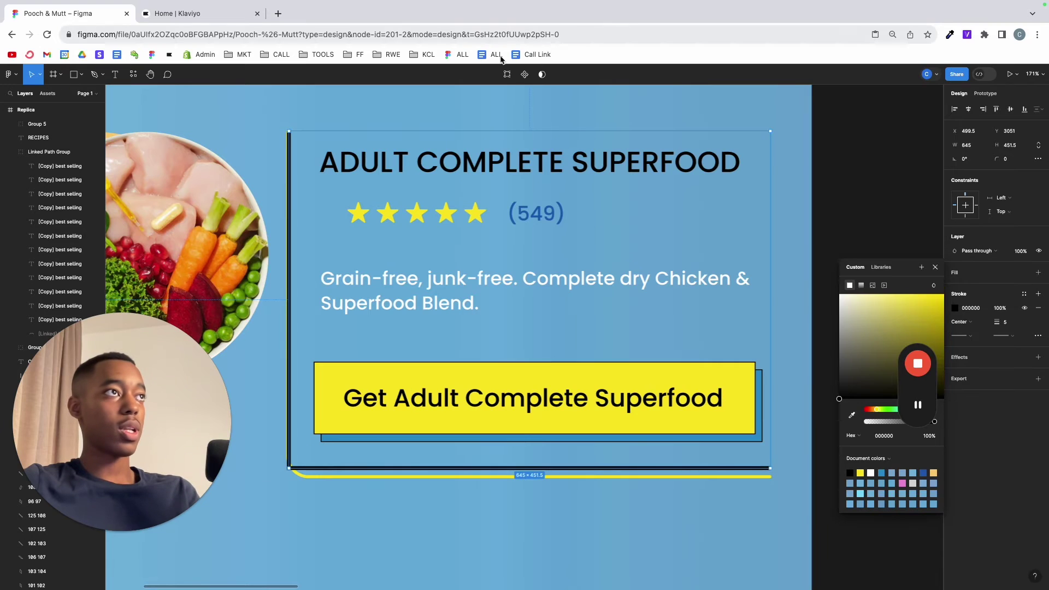
key(Return)
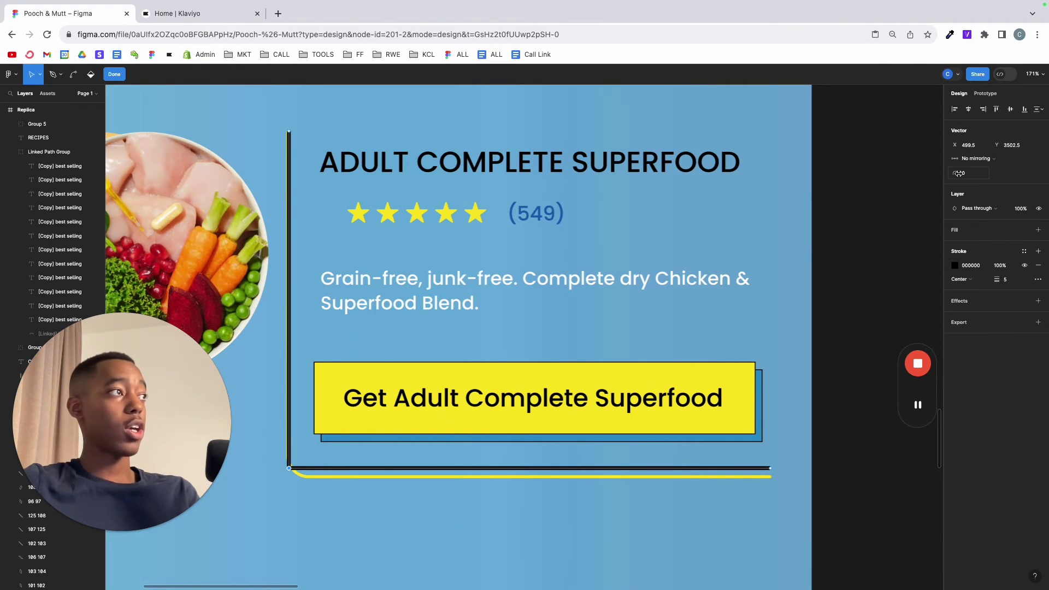
drag(958, 173, 993, 171)
key(ctrl+super+f)
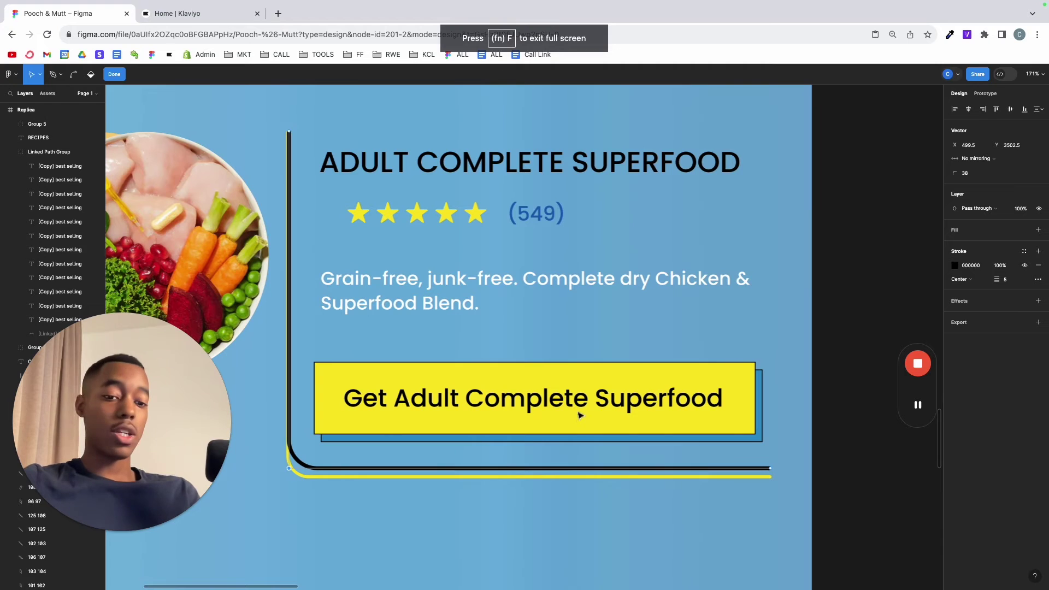
key(Escape)
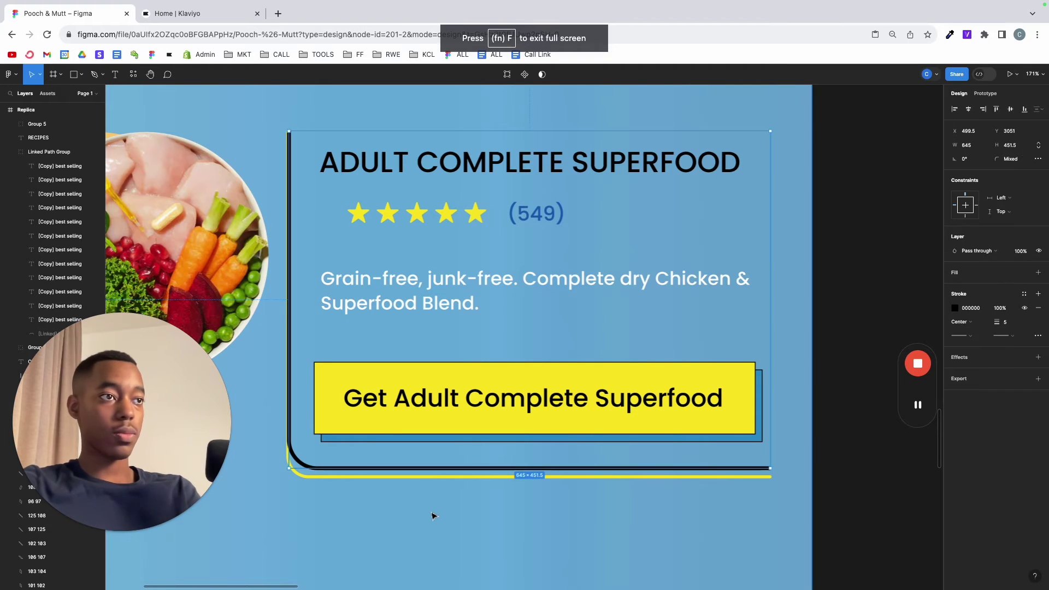
- Sample the yellow FDE723 from the original's button as the line's stroke and move the line into the Replica frame
key(i)
click(488, 369)
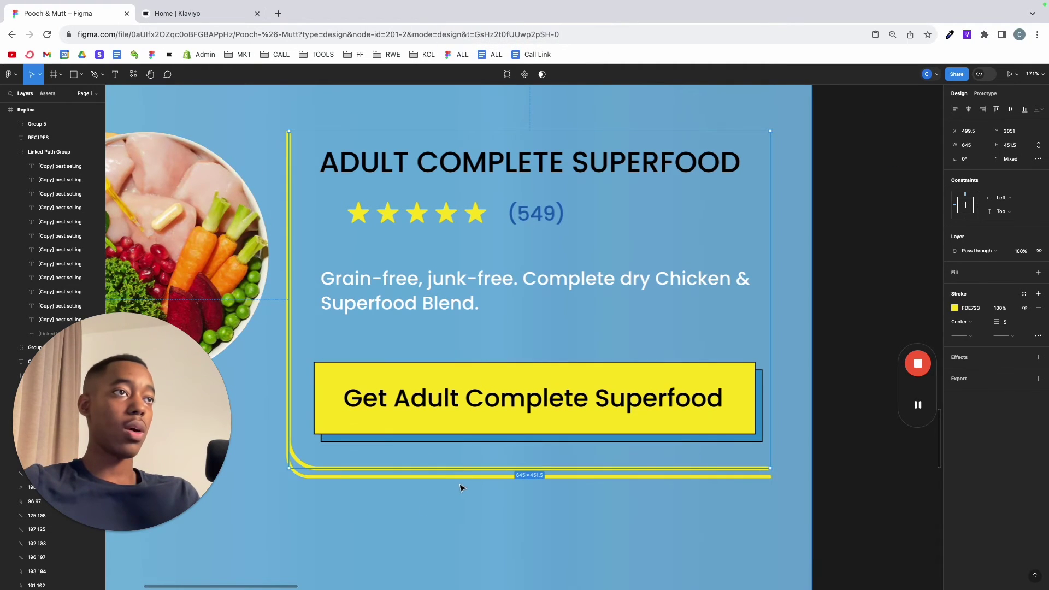
scroll(461, 486, down, 10)
drag(438, 469, 679, 464)
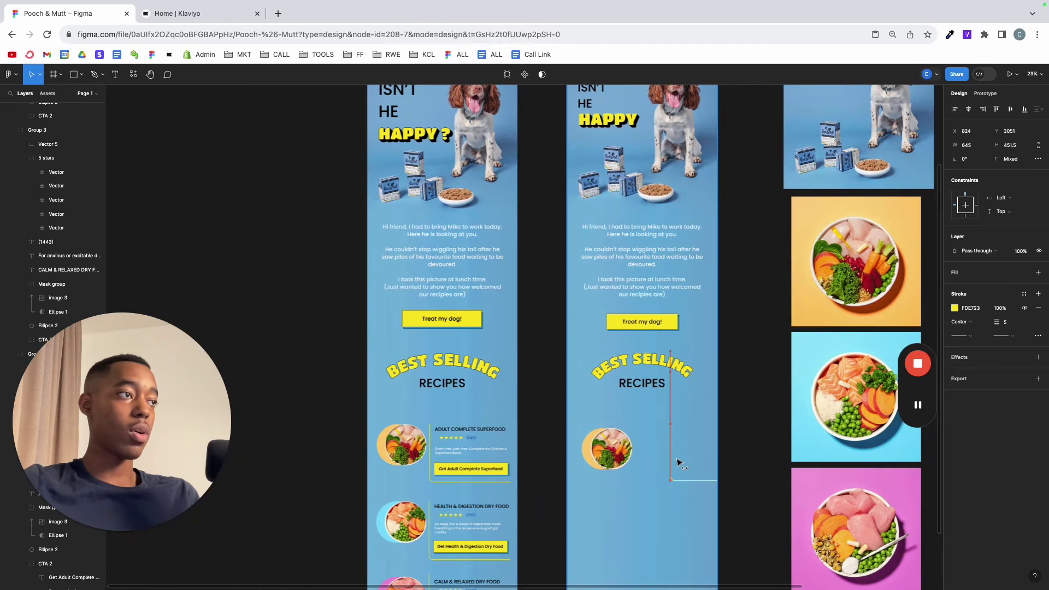
- Move the Replica's bowl group to X 47, Y 3083 and position the yellow line beside it at X 501, Y 3039
scroll(647, 455, up, 4)
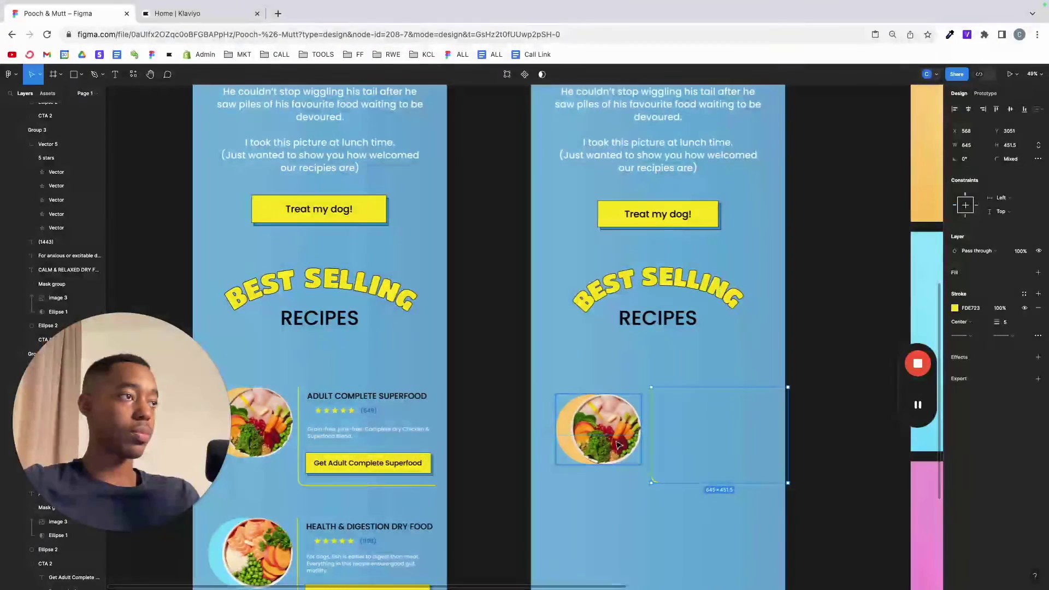
click(620, 442)
drag(620, 441, 605, 441)
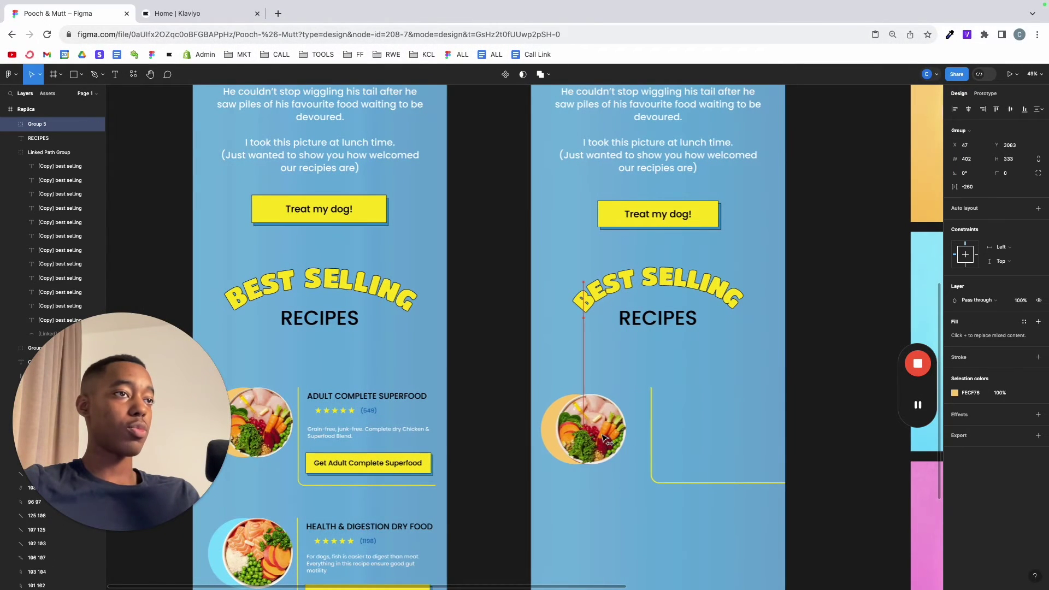
scroll(699, 458, left, 5)
drag(731, 446, 739, 444)
scroll(625, 401, up, 5)
click(625, 400)
scroll(505, 503, left, 2)
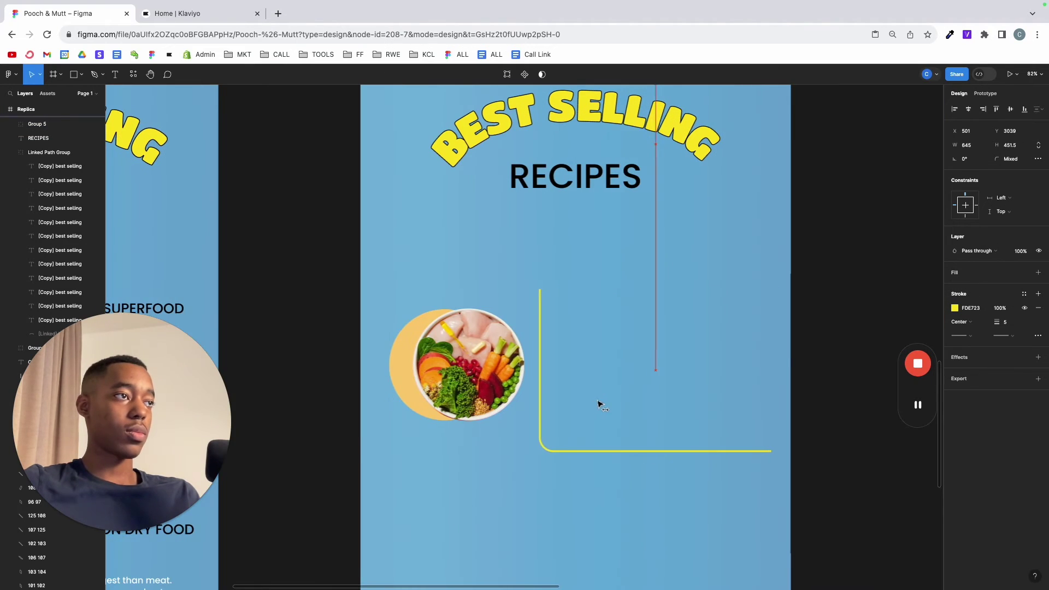
- Copy the original's ADULT COMPLETE SUPERFOOD heading and its white description into the Replica's yellow border, at X 535, Y 3066 and Y 3232
scroll(597, 402, left, 4)
key(shift+Tab)
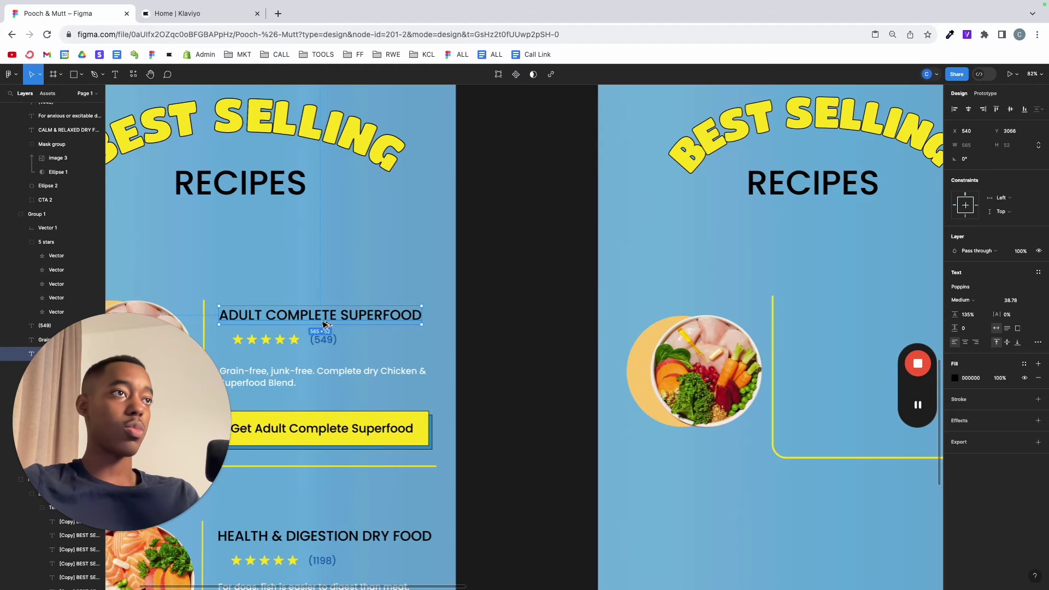
drag(325, 325, 881, 309)
scroll(592, 394, left, 3)
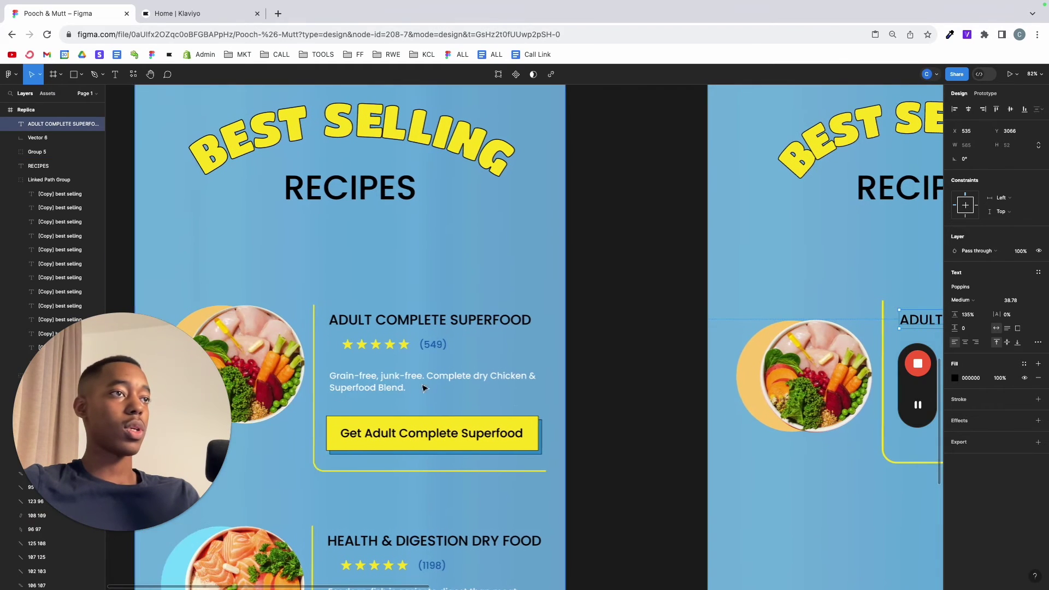
click(399, 386)
drag(380, 391, 773, 393)
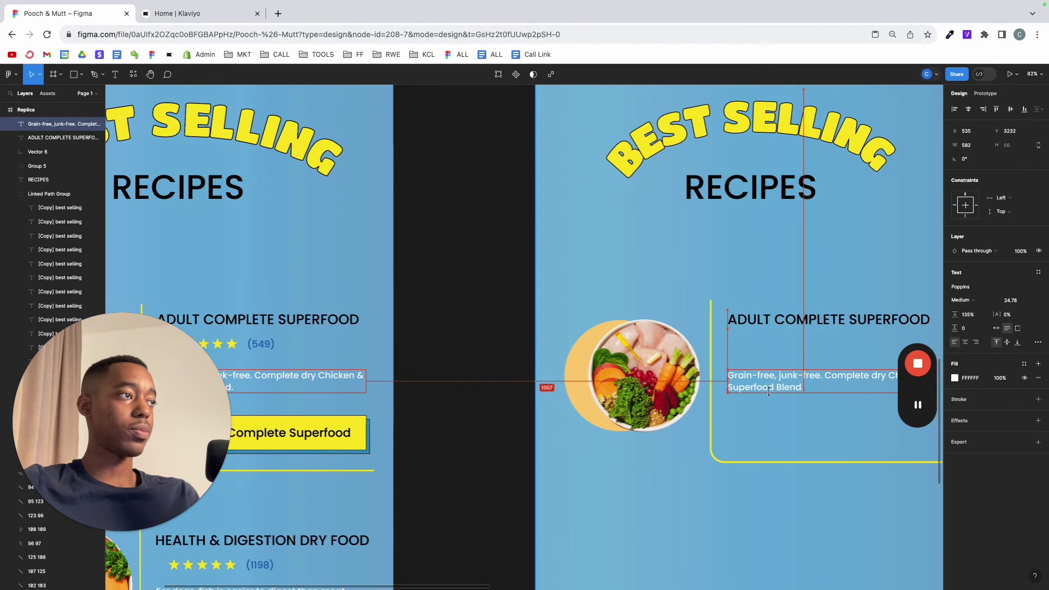
- Copy the Replica's "Treat my dog!" button group below the Adult Complete Superfood description, at X 329, Y 3346
scroll(778, 387, up, 5)
scroll(703, 366, down, 5)
scroll(613, 450, up, 5)
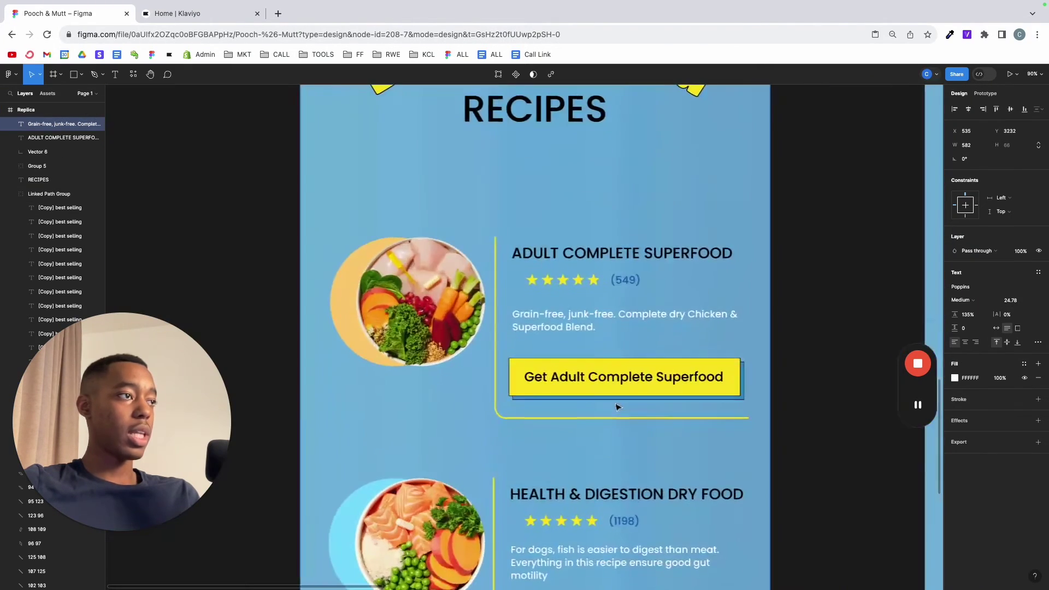
scroll(755, 407, down, 4)
scroll(819, 392, up, 2)
scroll(819, 391, right, 3)
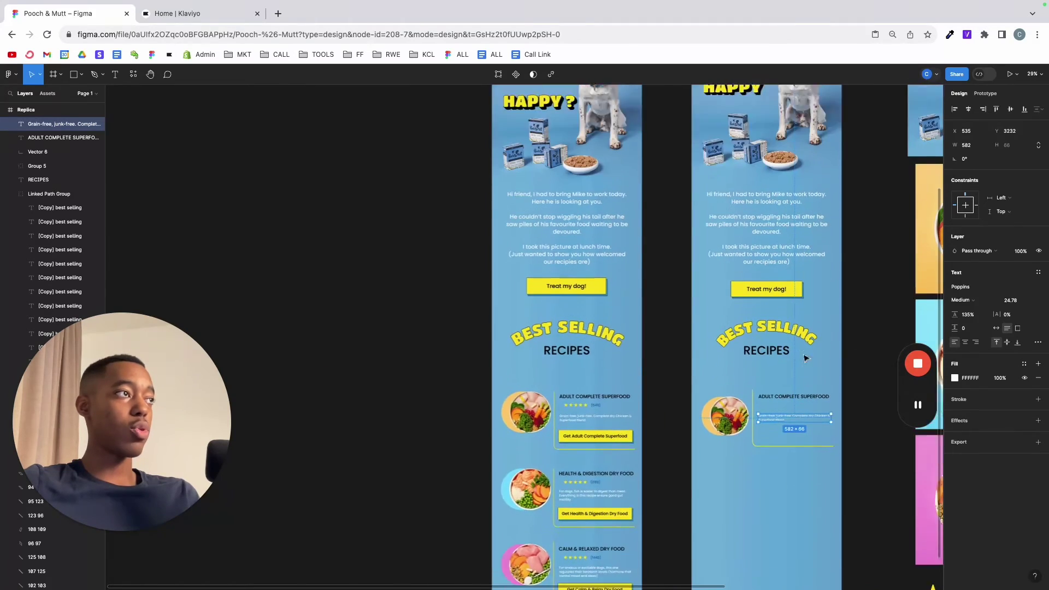
scroll(804, 363, up, 5)
click(726, 335)
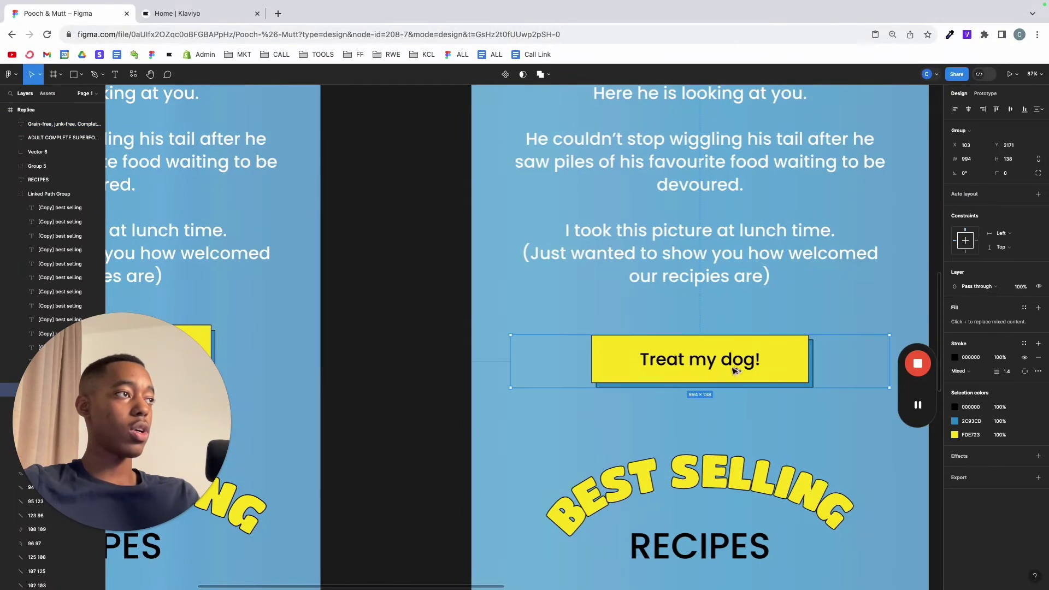
drag(734, 370, 814, 486)
- Scale the copied "Treat my dog!" button group proportionally to 648.26 × 90 px
ctrl+scroll(813, 484, up, 5)
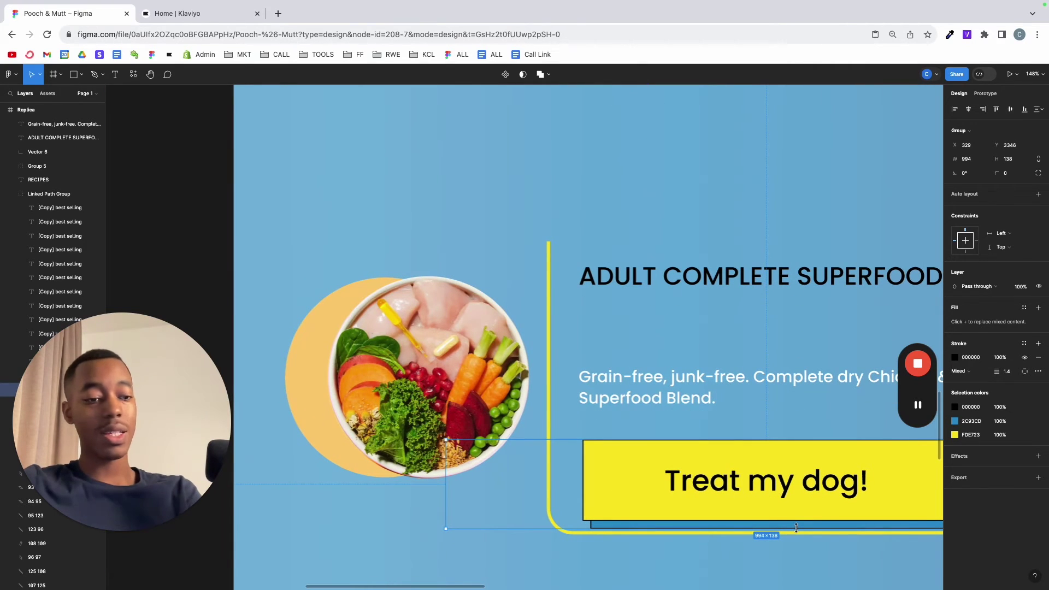
key(k)
drag(796, 528, 789, 498)
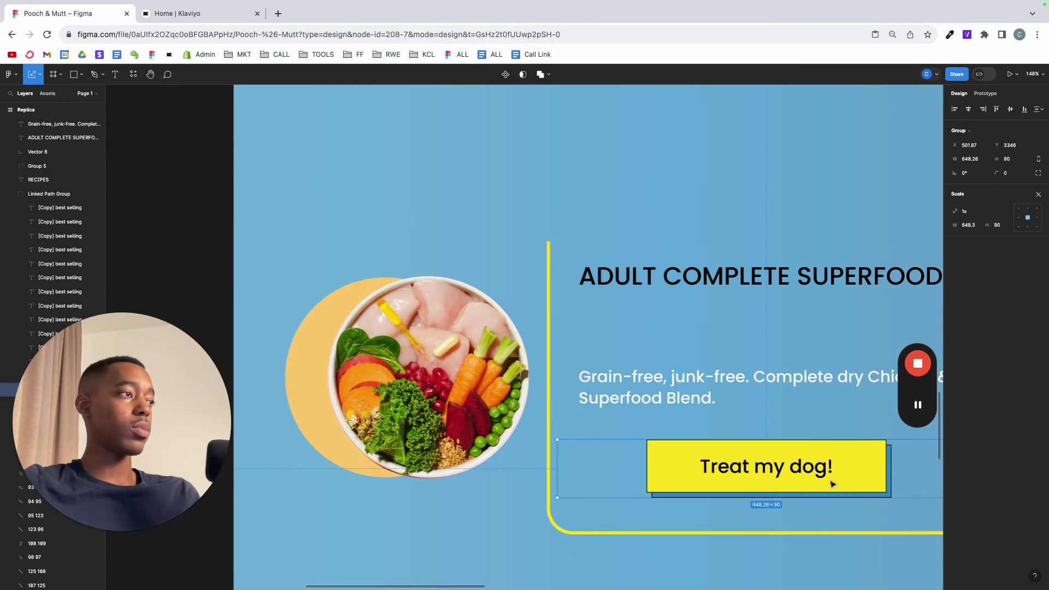
- Widen the copied button's yellow rectangle and its blue shadow rectangle to 562 px each, keeping the 82 px height
double_click(871, 470)
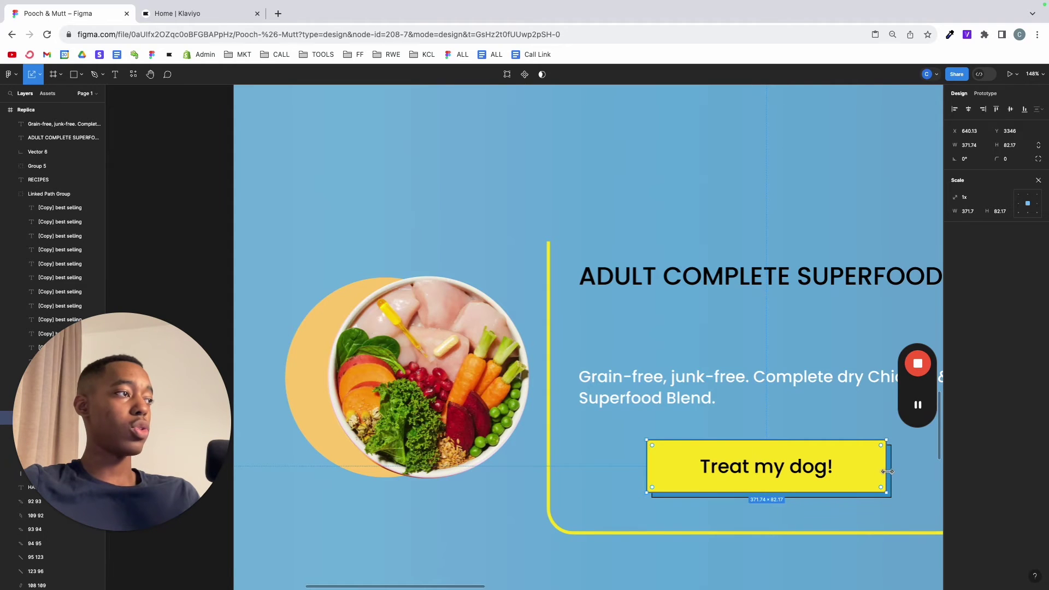
key(Escape)
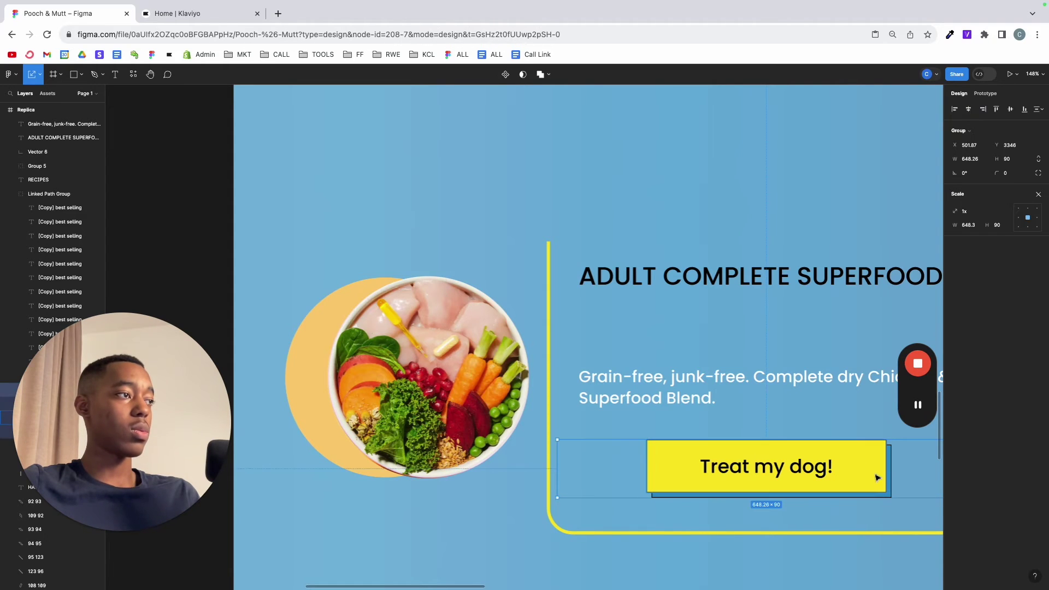
double_click(877, 478)
scroll(888, 479, up, 5)
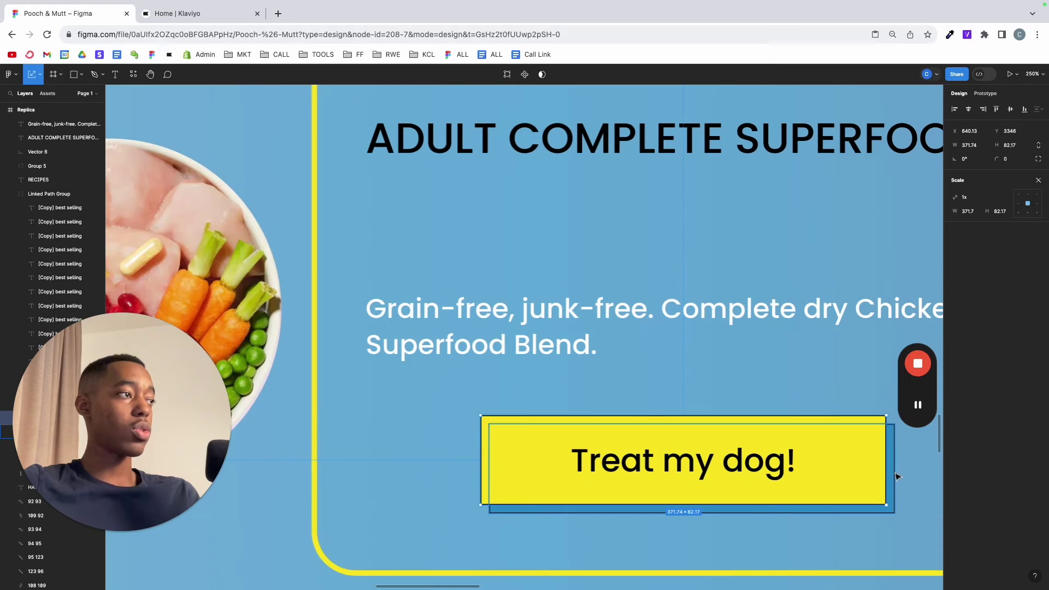
scroll(896, 477, right, 3)
drag(770, 464, 876, 468)
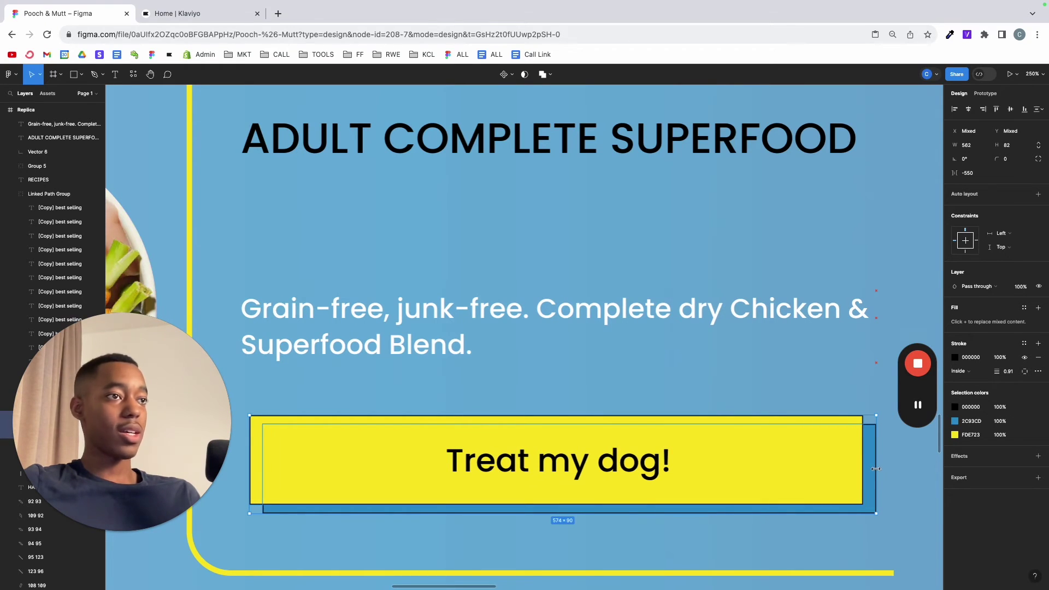
- Replace the widened button's label with "Get adult superfood now" and set its case to title case
double_click(642, 454)
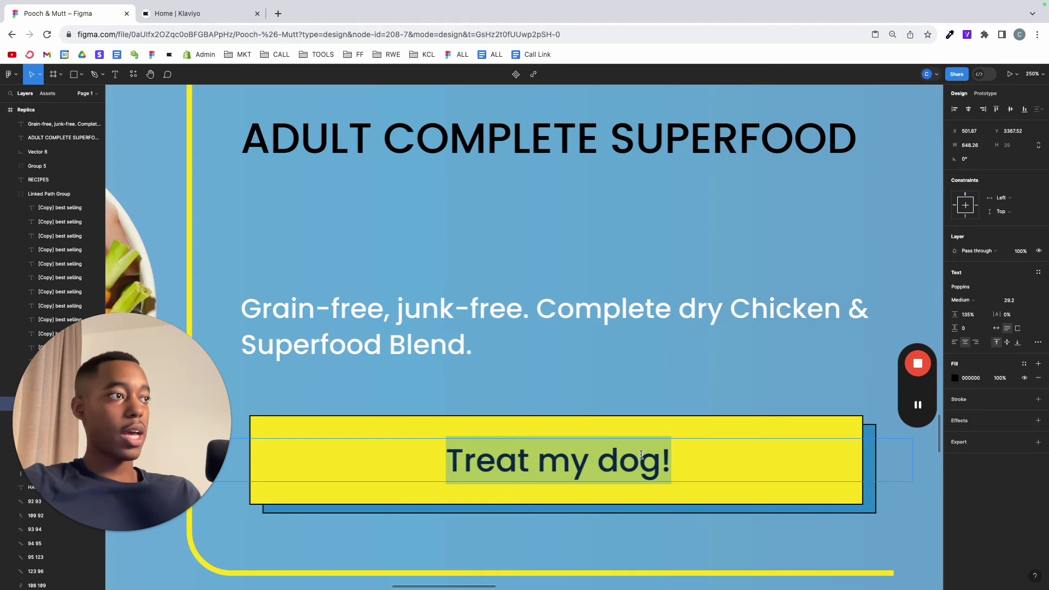
scroll(642, 455, down, 10)
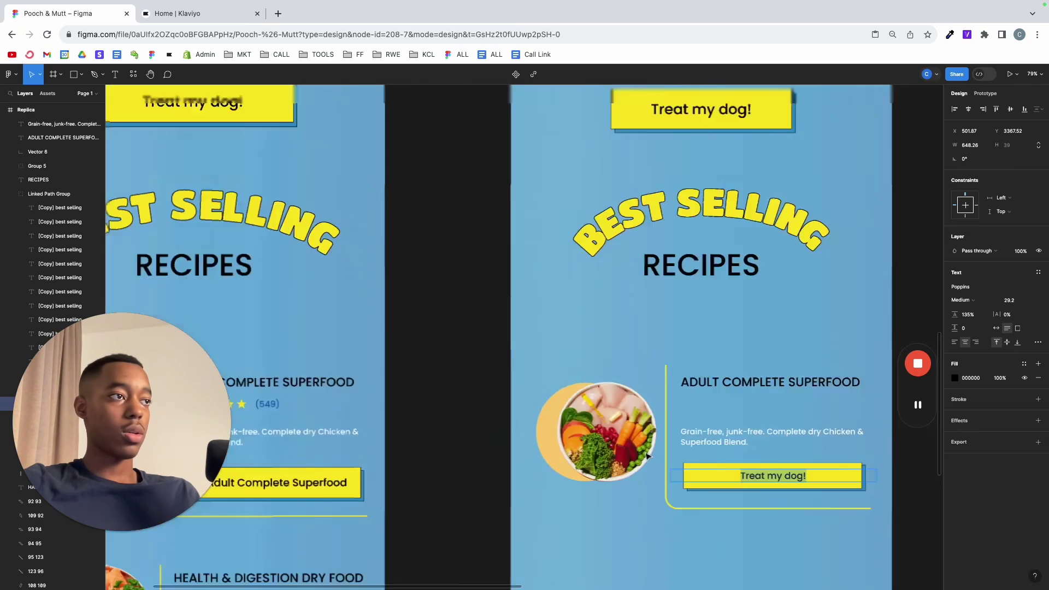
scroll(442, 486, up, 5)
scroll(441, 486, right, 15)
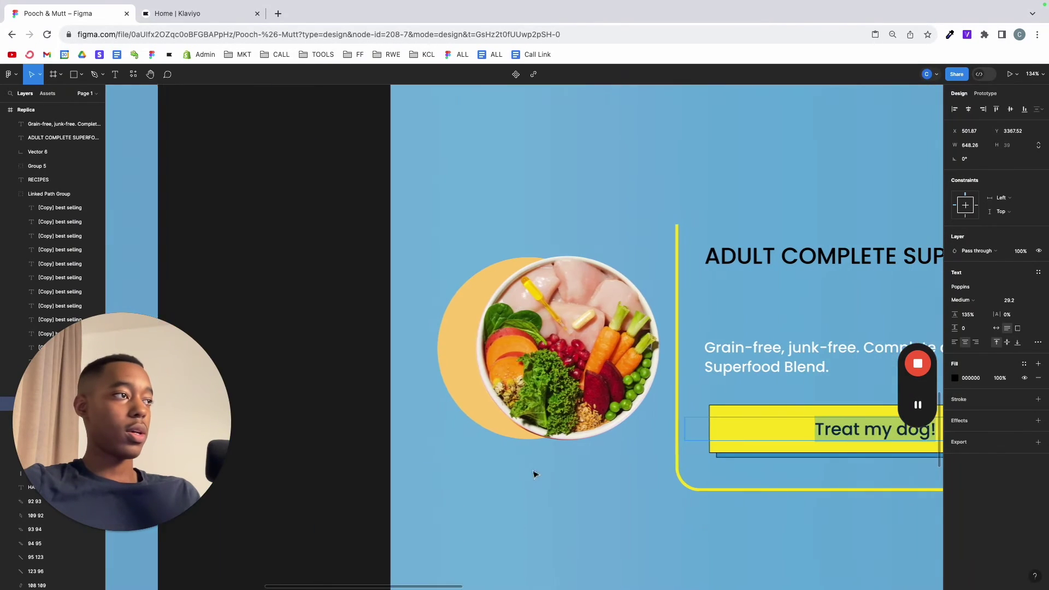
text(Get adult superfood now)
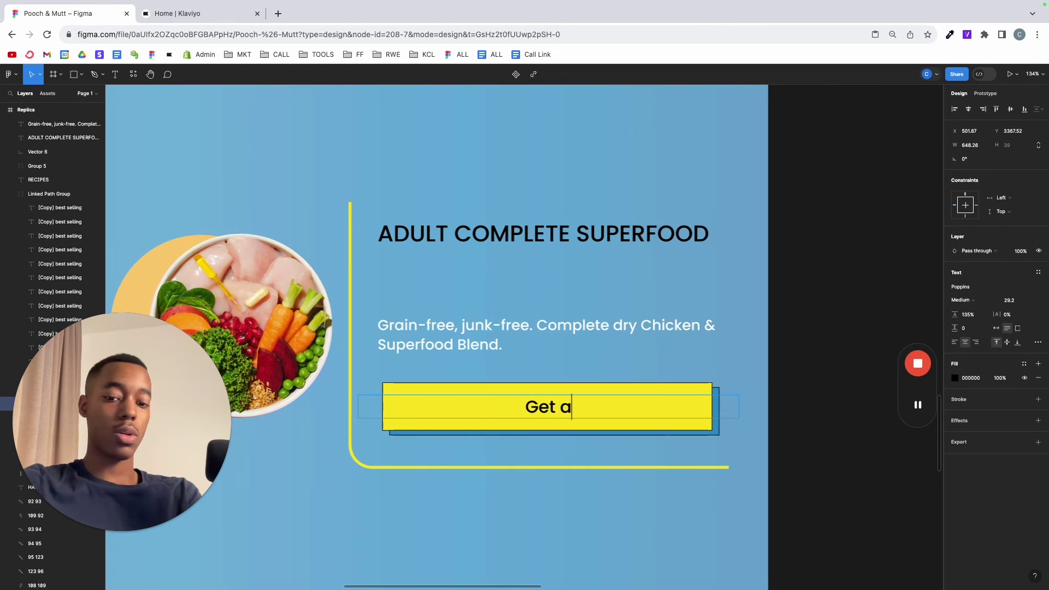
click(1037, 343)
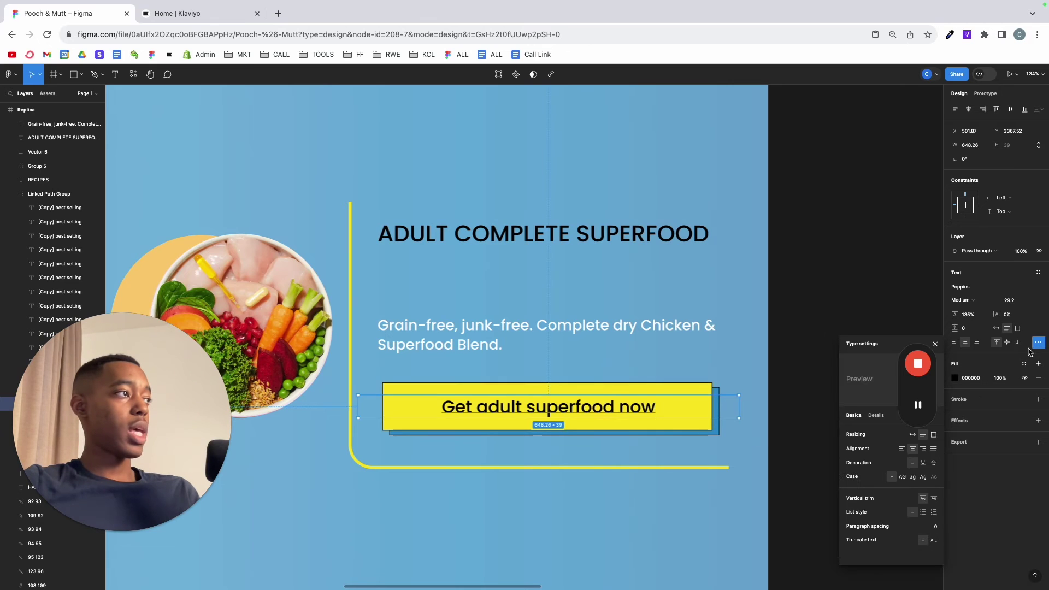
click(923, 477)
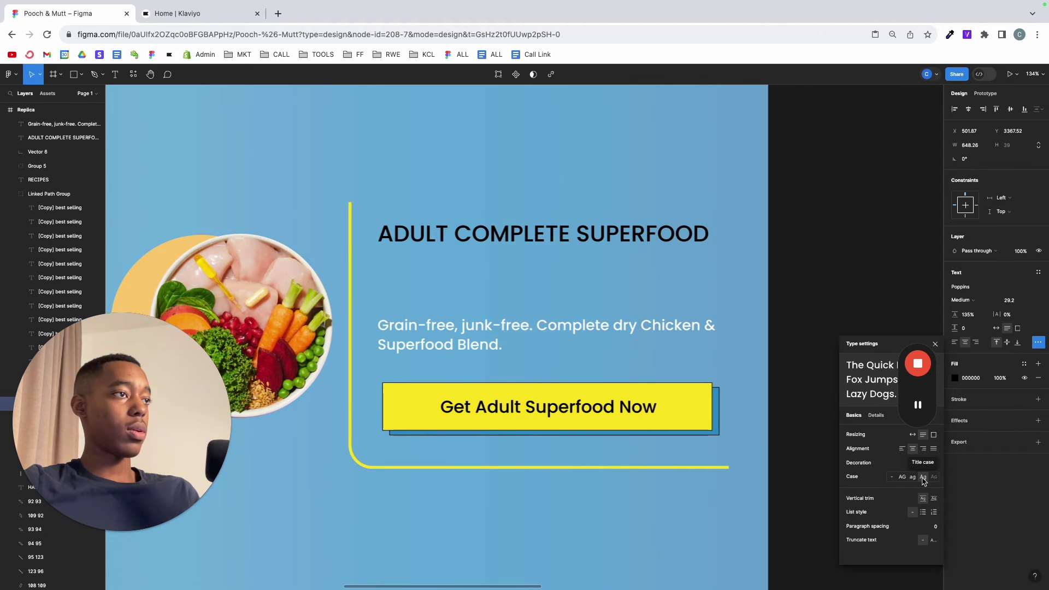
click(772, 438)
- Copy the yellow five-star group from below the pink bowl image into the Replica's Adult Complete Superfood block, at X 465, Y 3156
scroll(773, 439, right, 10)
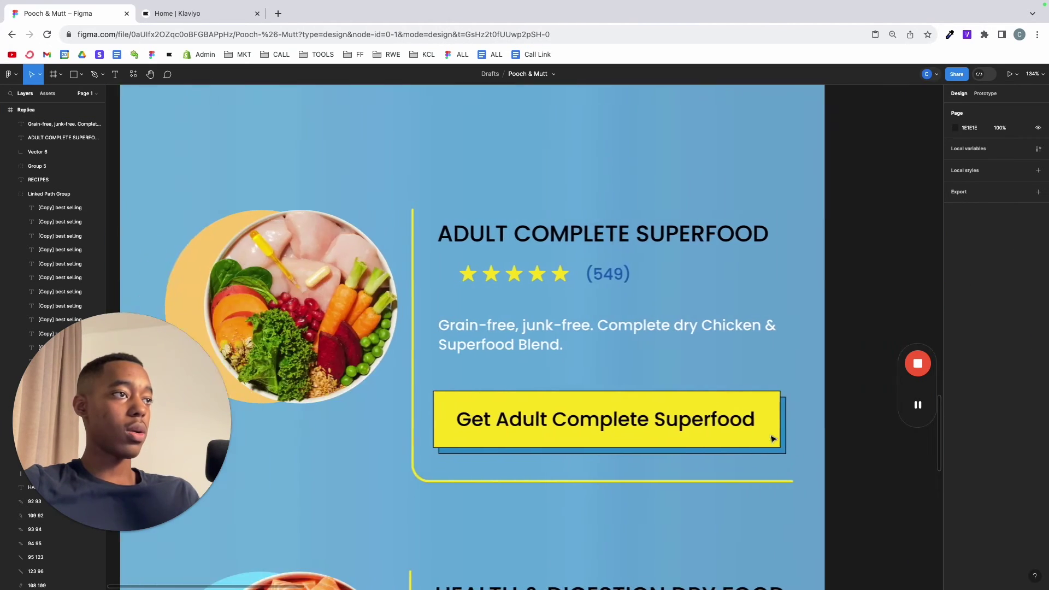
scroll(773, 438, down, 10)
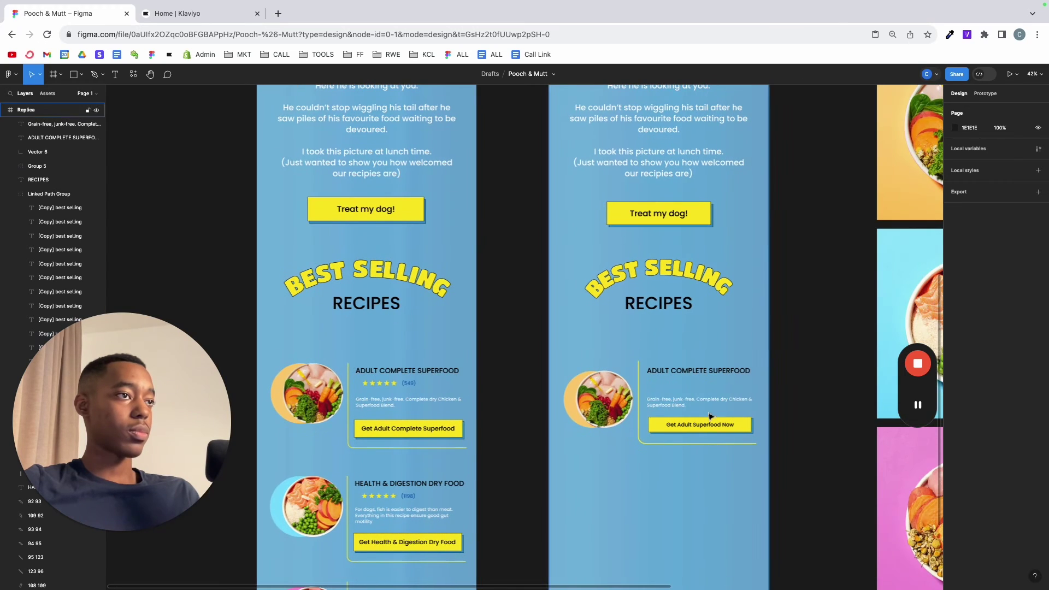
scroll(383, 389, up, 10)
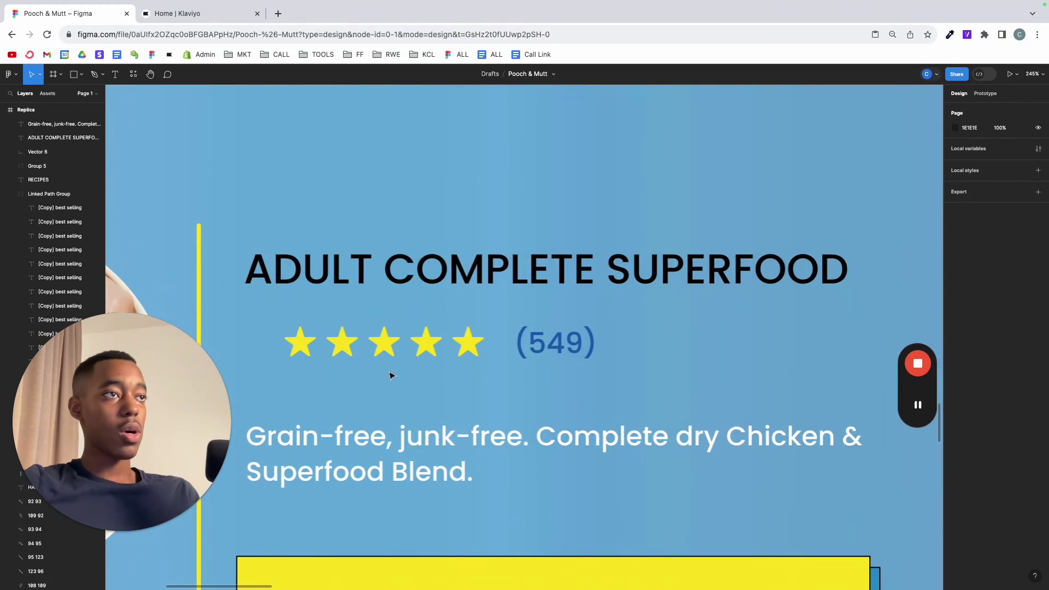
scroll(390, 375, down, 10)
scroll(494, 405, up, 5)
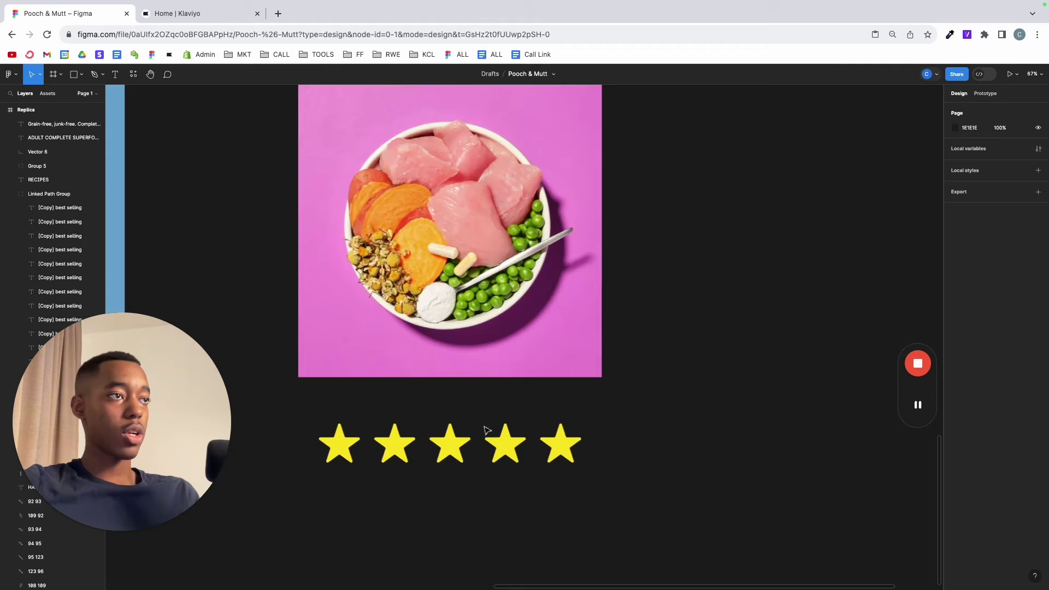
click(481, 463)
scroll(470, 463, down, 10)
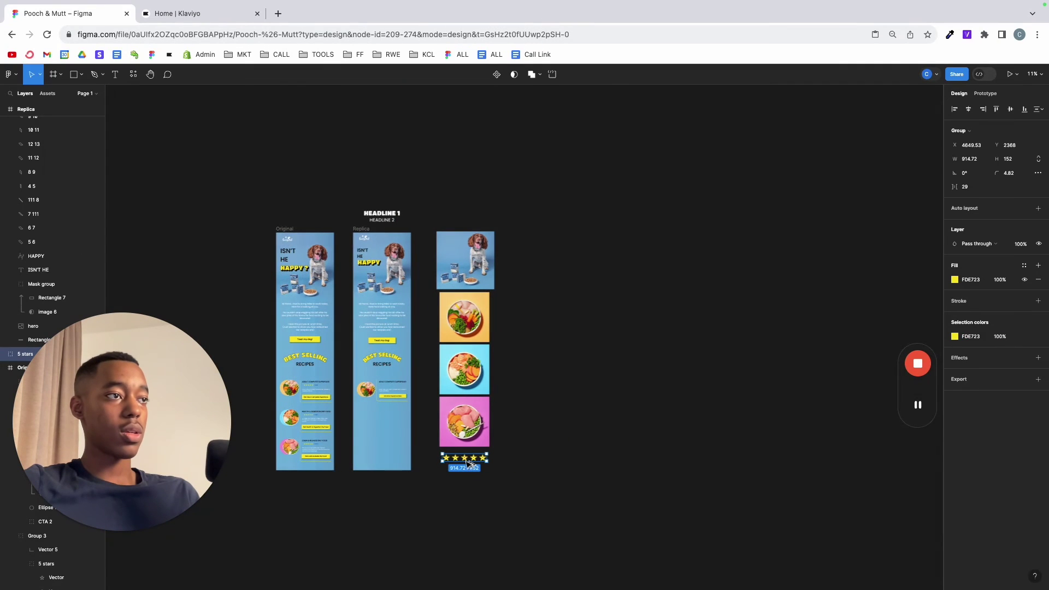
drag(468, 463, 401, 394)
scroll(399, 393, up, 15)
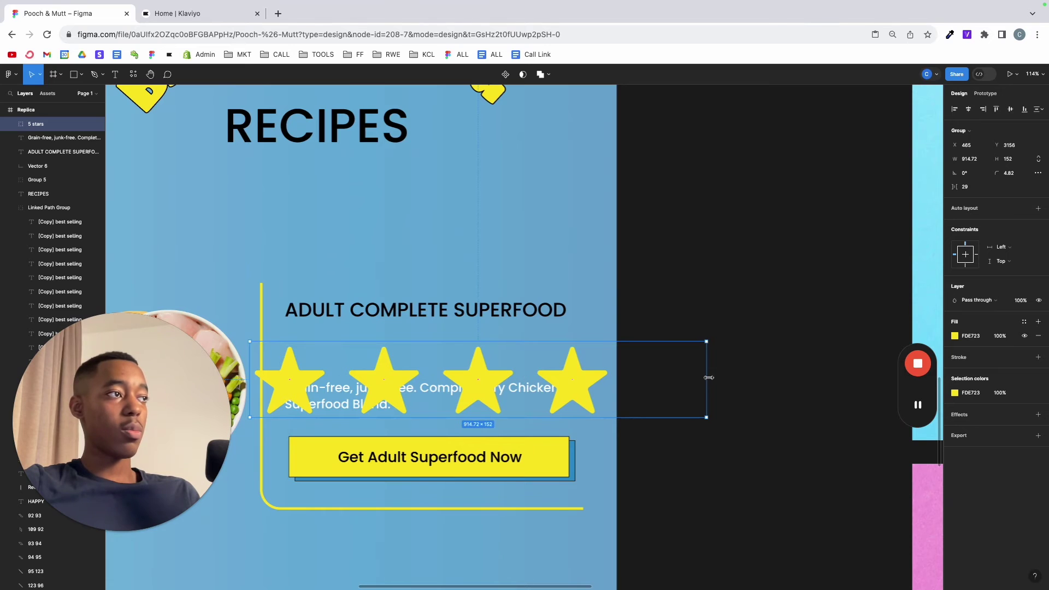
- Scale the copied five-star group down proportionally to fit between the Replica's product heading and description
key(k)
drag(708, 378, 439, 354)
click(561, 360)
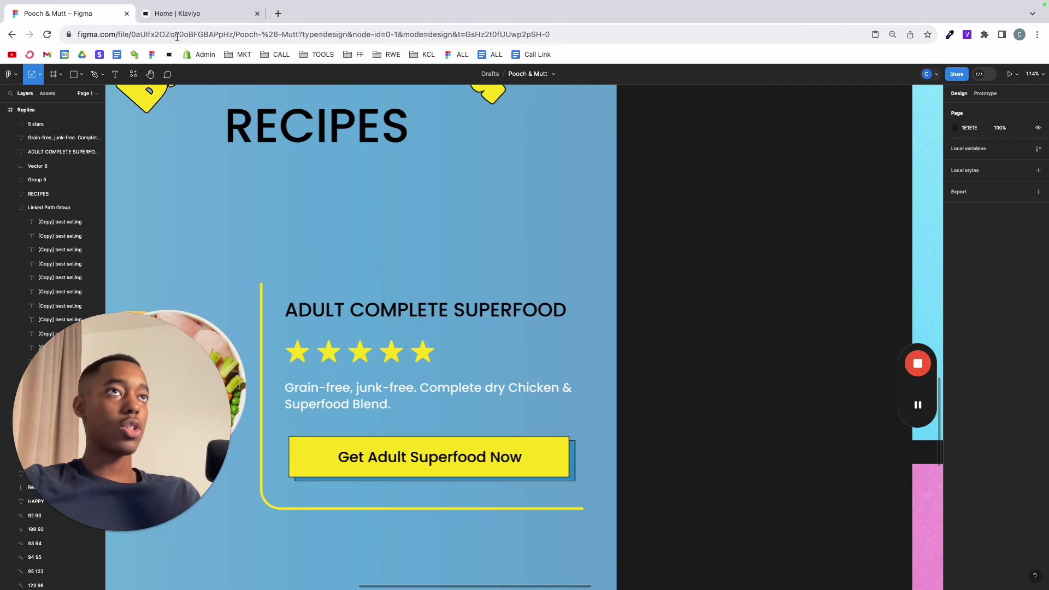
- Draw a 100 × 100 px five-pointed star on the empty canvas beside the Replica
click(81, 75)
click(46, 147)
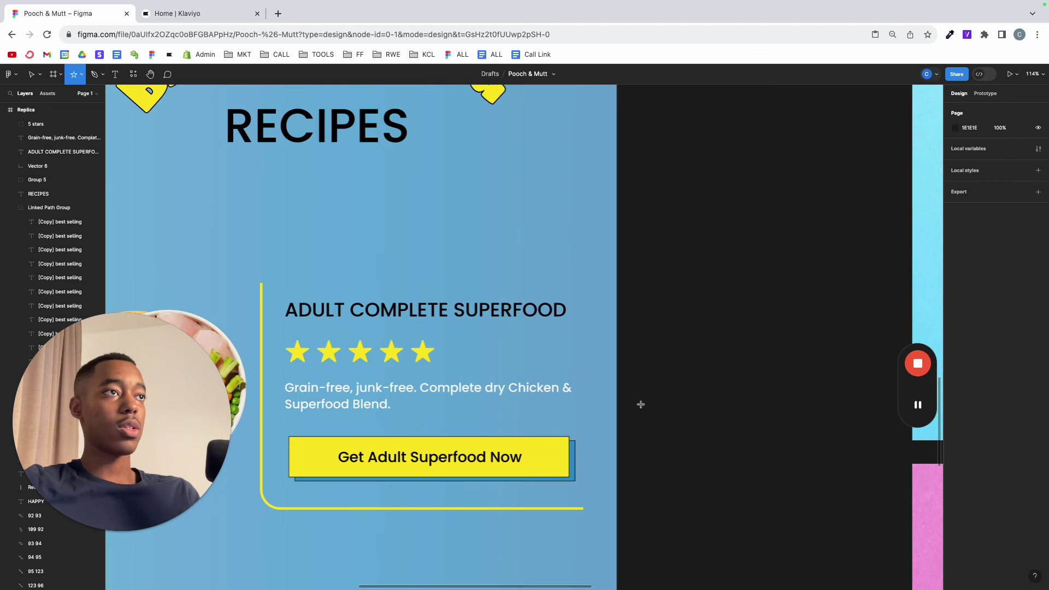
click(677, 337)
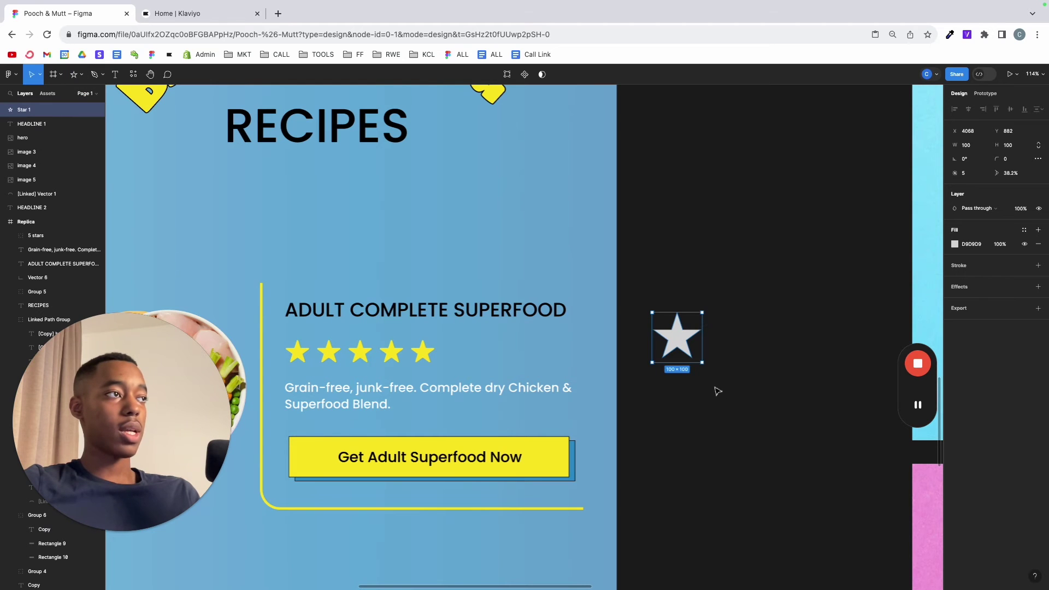
scroll(718, 392, up, 5)
scroll(233, 327, up, 10)
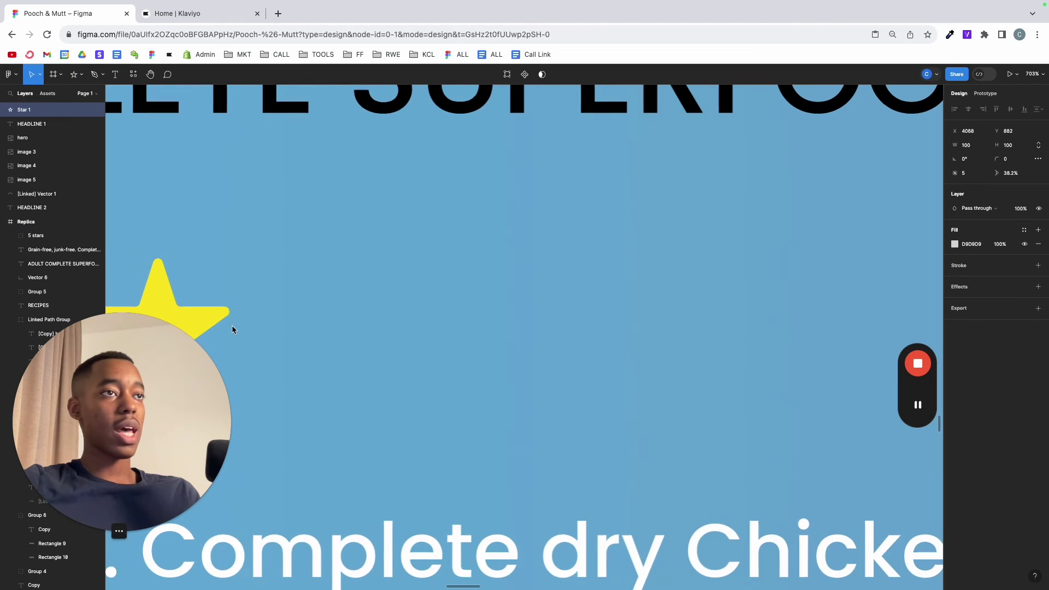
scroll(368, 330, down, 10)
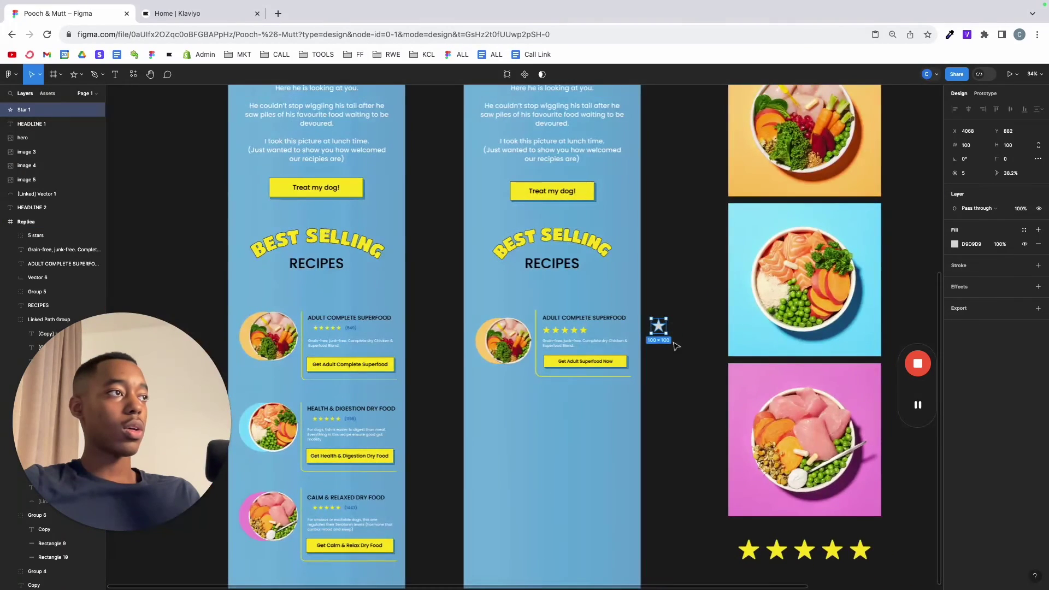
scroll(671, 343, up, 6)
- Try rounding the grey star's points in vector editing, and delete the star
click(672, 343)
click(601, 263)
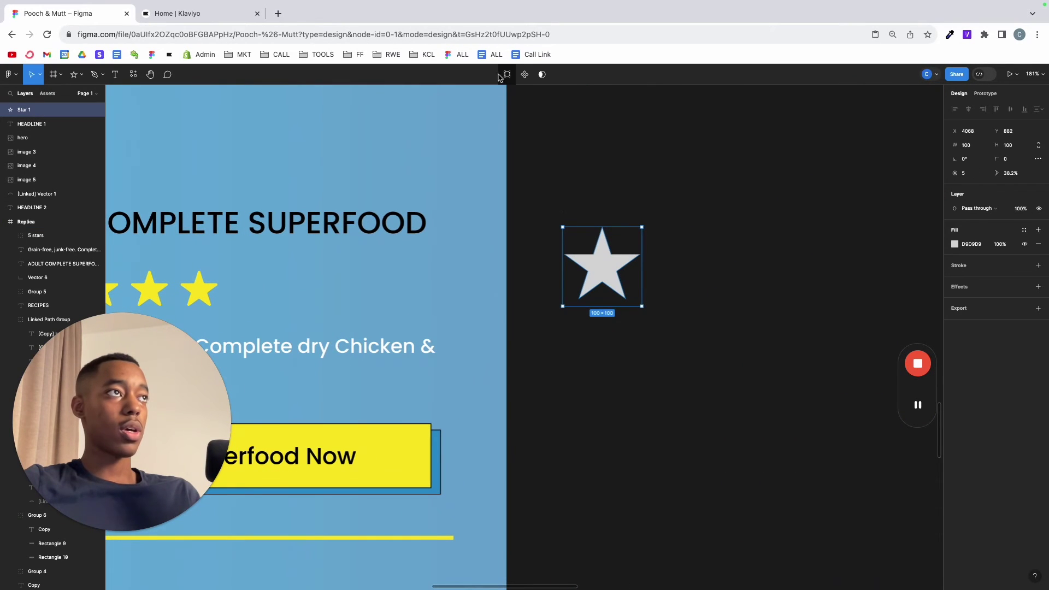
click(506, 75)
drag(683, 302, 634, 241)
drag(633, 288, 623, 286)
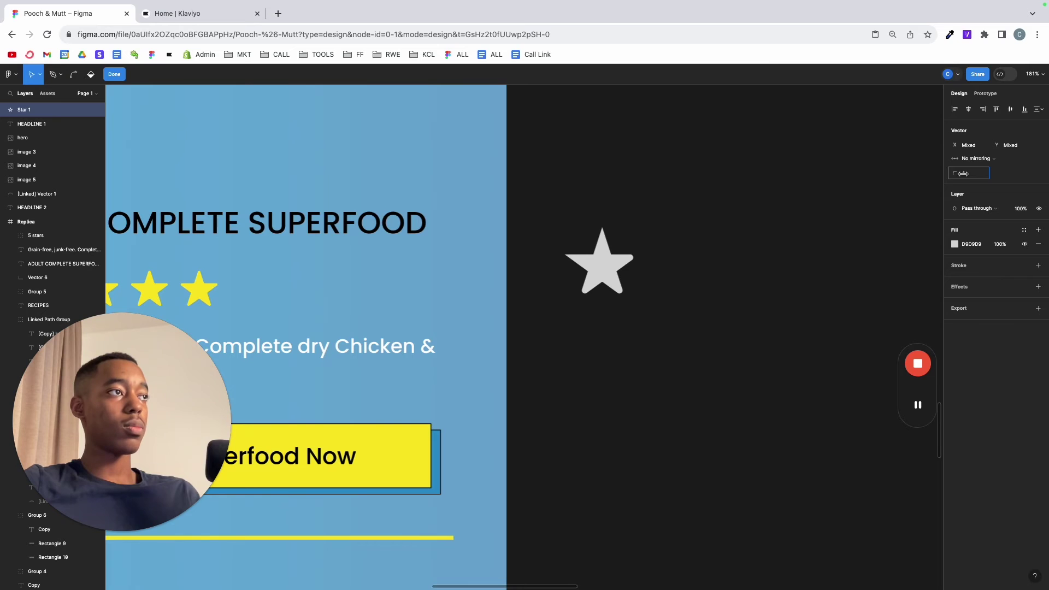
key(Return)
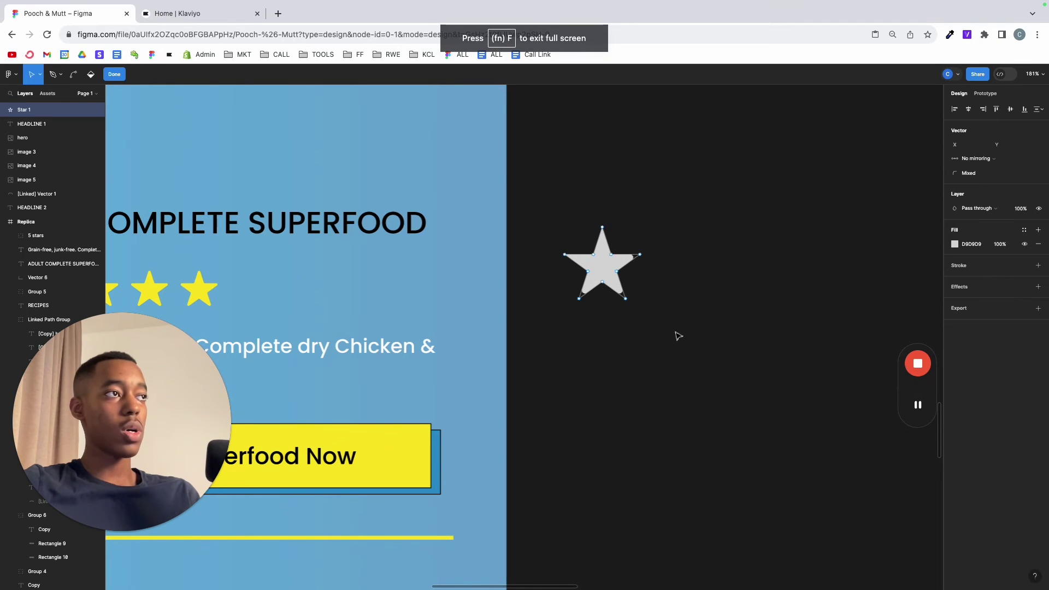
drag(677, 337, 593, 239)
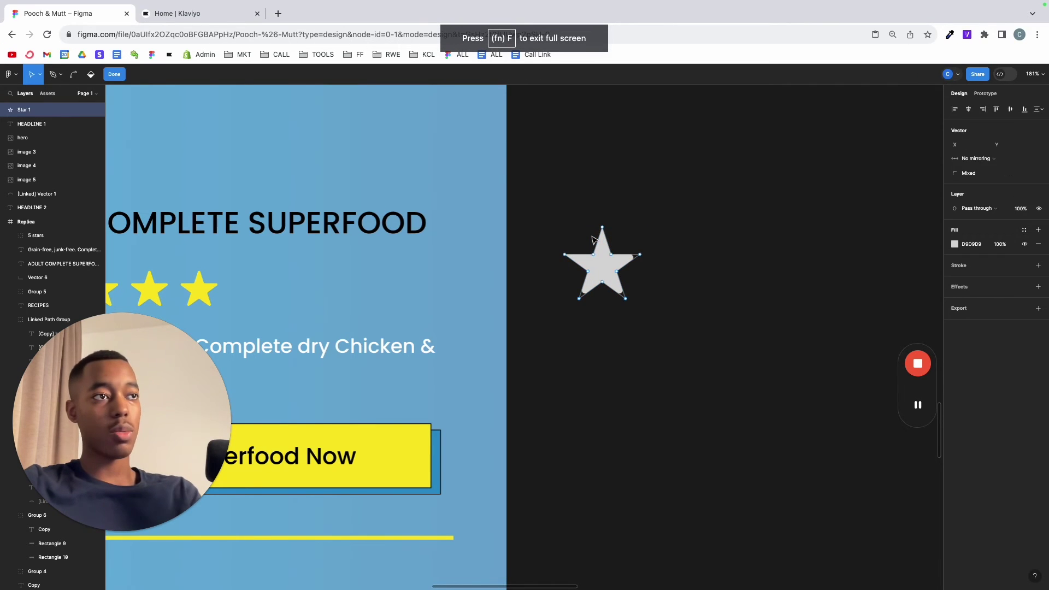
key(Escape)
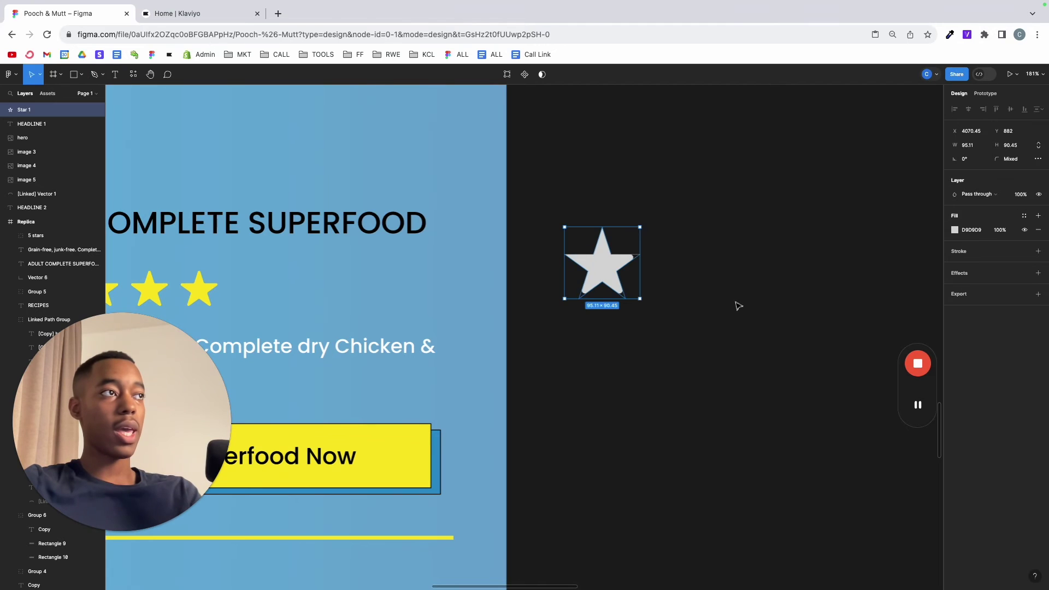
key(Delete)
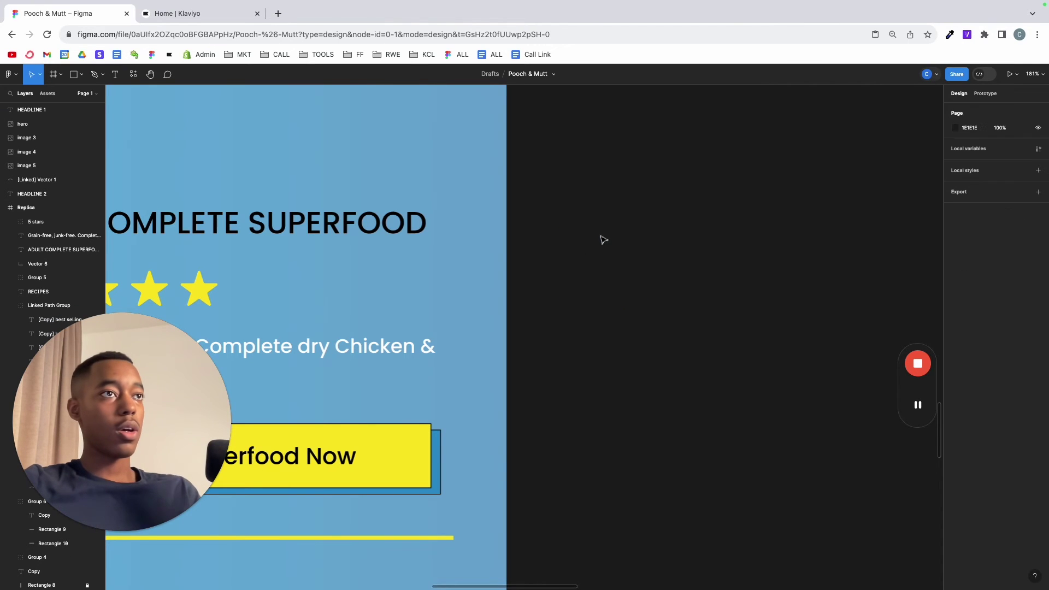
- Scale the Replica's five-star group proportionally to 207 × 34.4 px, anchored at its left edge
scroll(601, 237, left, 5)
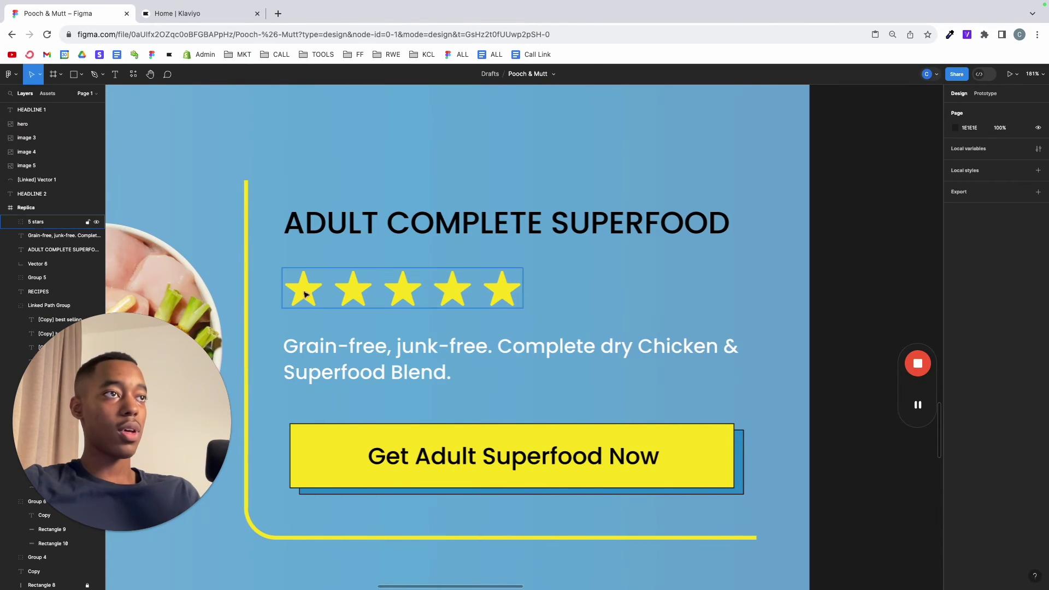
scroll(550, 353, down, 5)
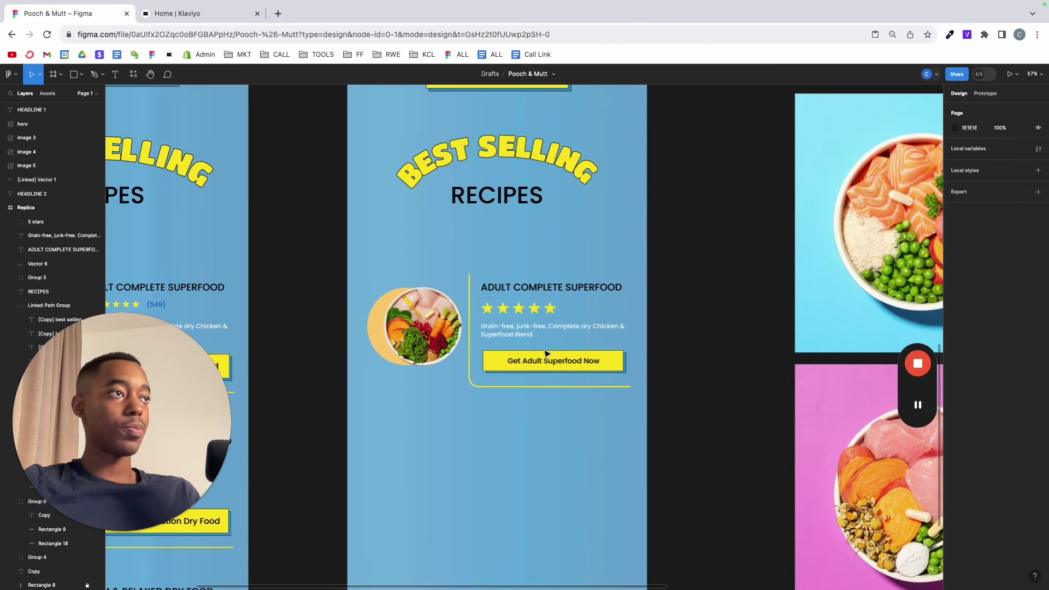
scroll(581, 363, left, 5)
scroll(526, 314, up, 5)
scroll(526, 314, right, 10)
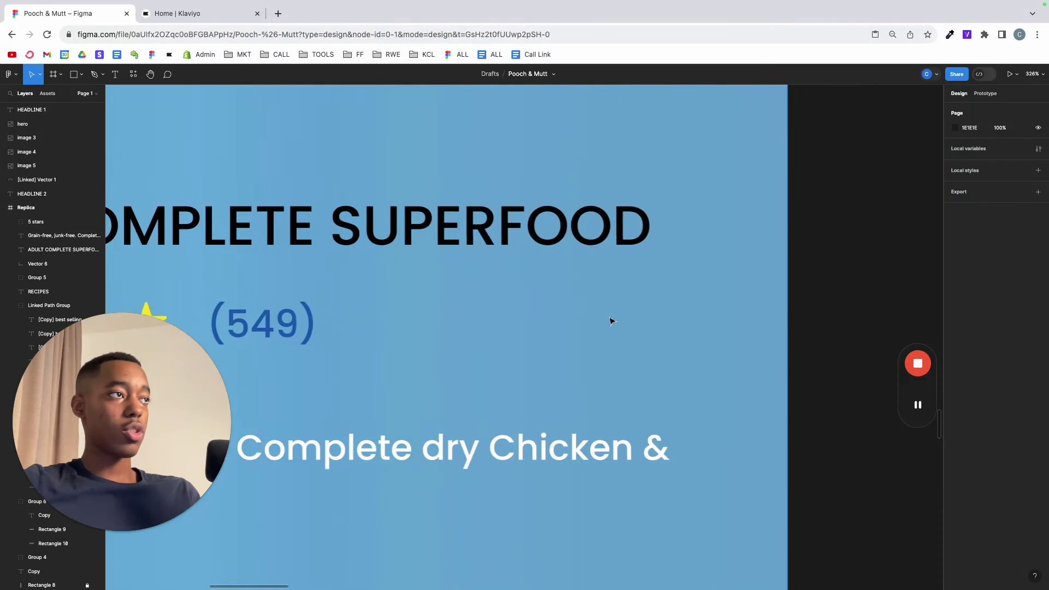
scroll(672, 322, up, 3)
scroll(673, 322, right, 10)
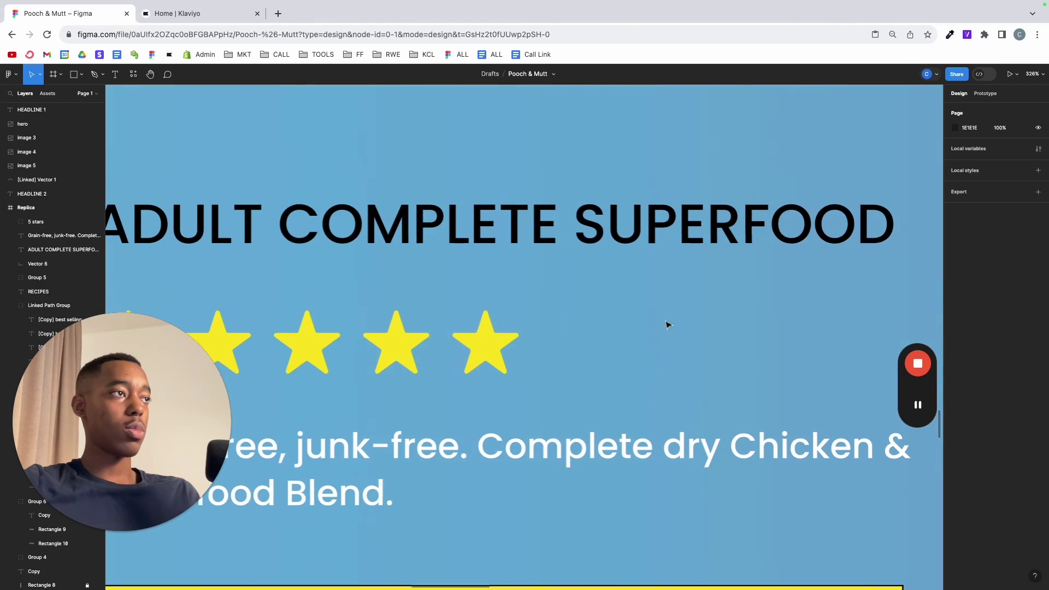
click(503, 338)
key(k)
drag(514, 338, 413, 338)
scroll(413, 338, down, 5)
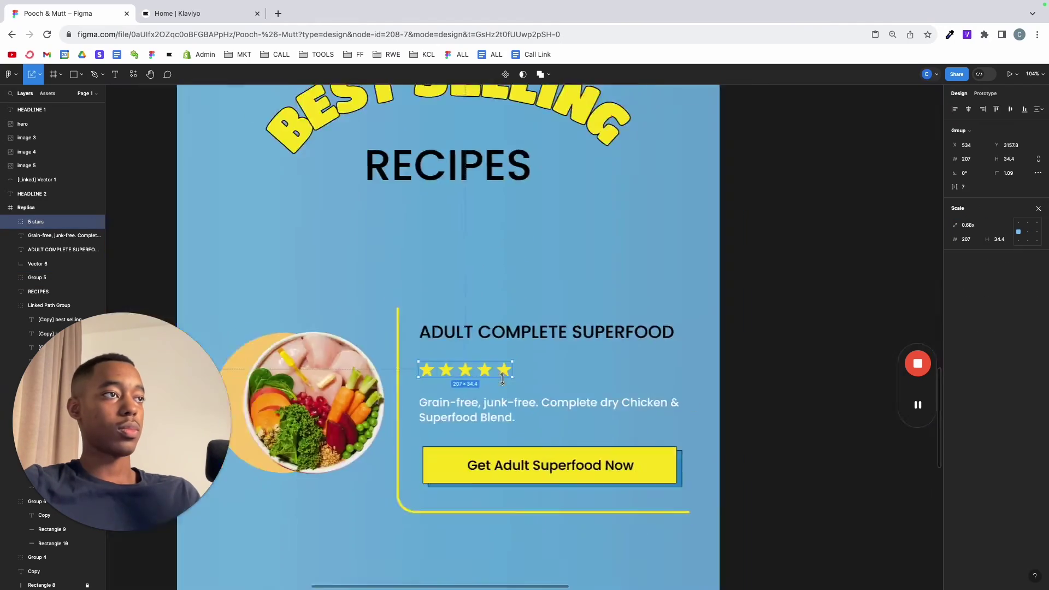
scroll(529, 388, up, 3)
click(550, 377)
- Copy the original's blue (549) review count to the space beside the Replica's star row
scroll(549, 377, down, 5)
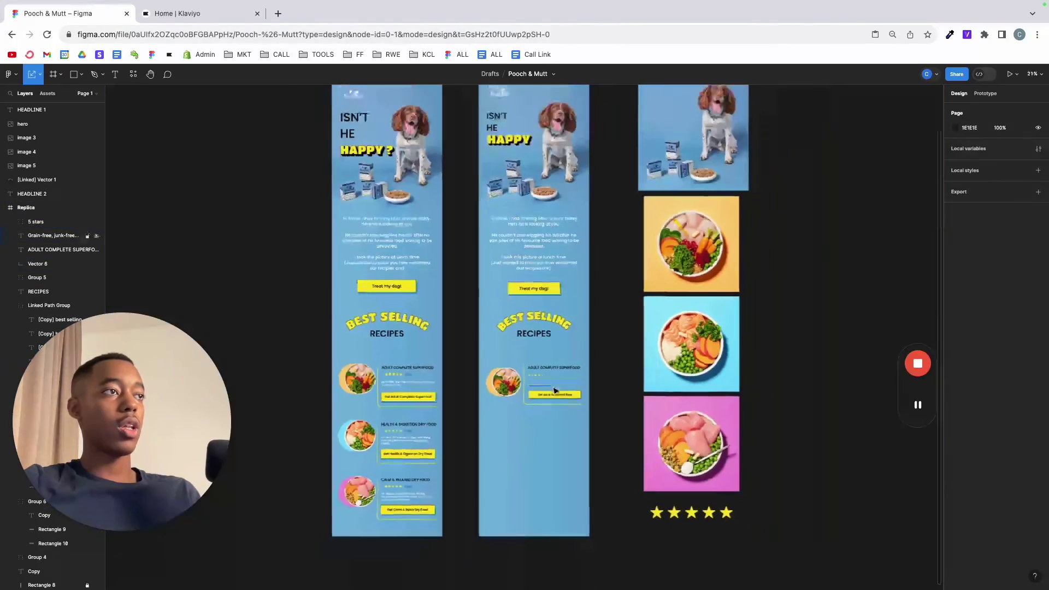
scroll(503, 394, left, 2)
scroll(504, 401, up, 5)
click(466, 400)
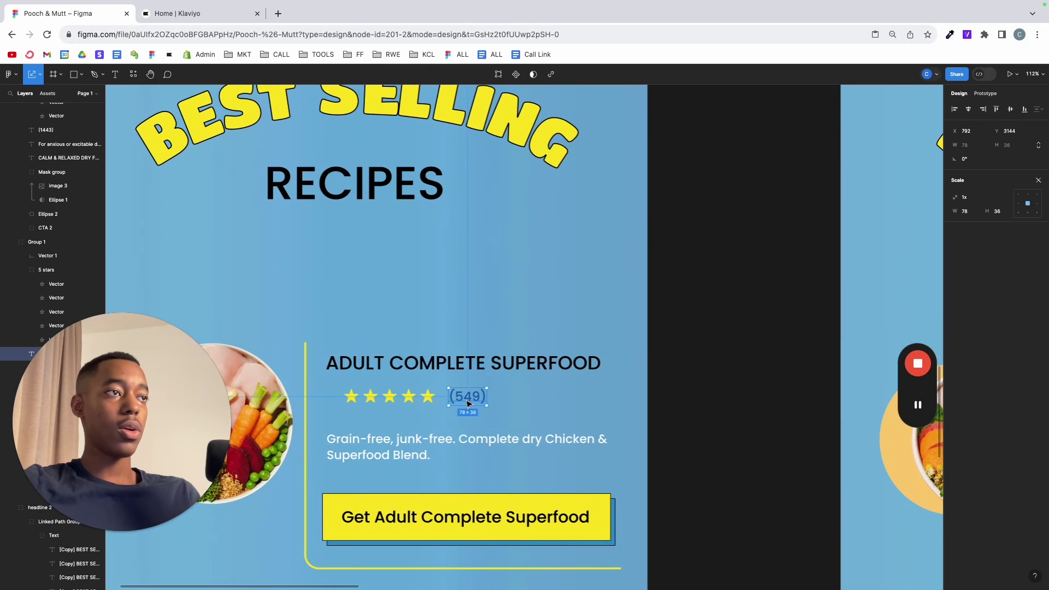
drag(473, 402, 776, 412)
key(Escape)
scroll(765, 431, down, 5)
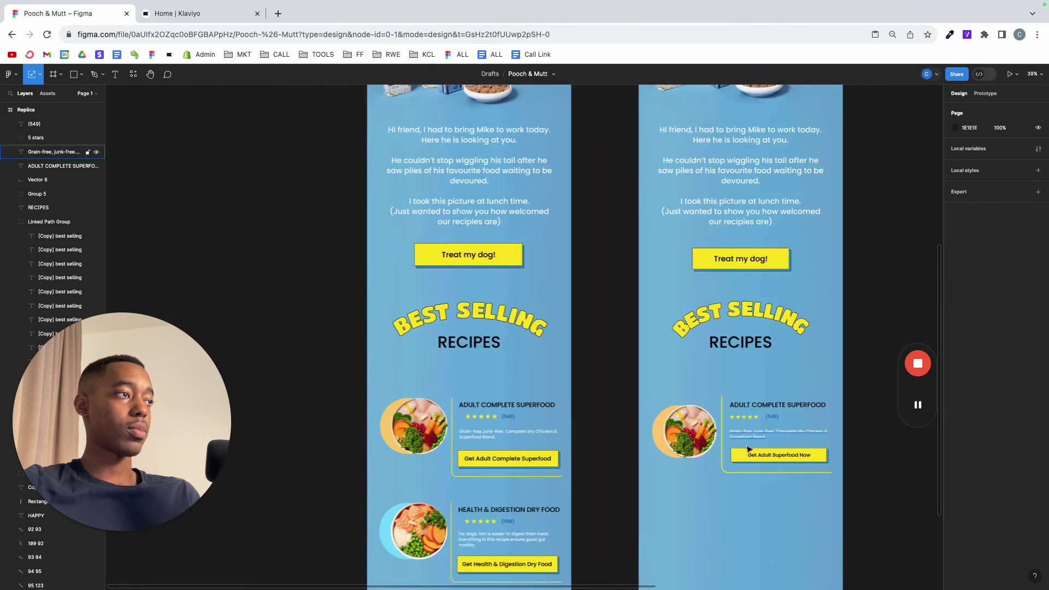
- Duplicate the Replica's whole Adult Complete Superfood block twice, stacking the copies below it to match the original's second and third products
scroll(754, 437, up, 2)
scroll(601, 431, right, 1)
scroll(511, 429, down, 5)
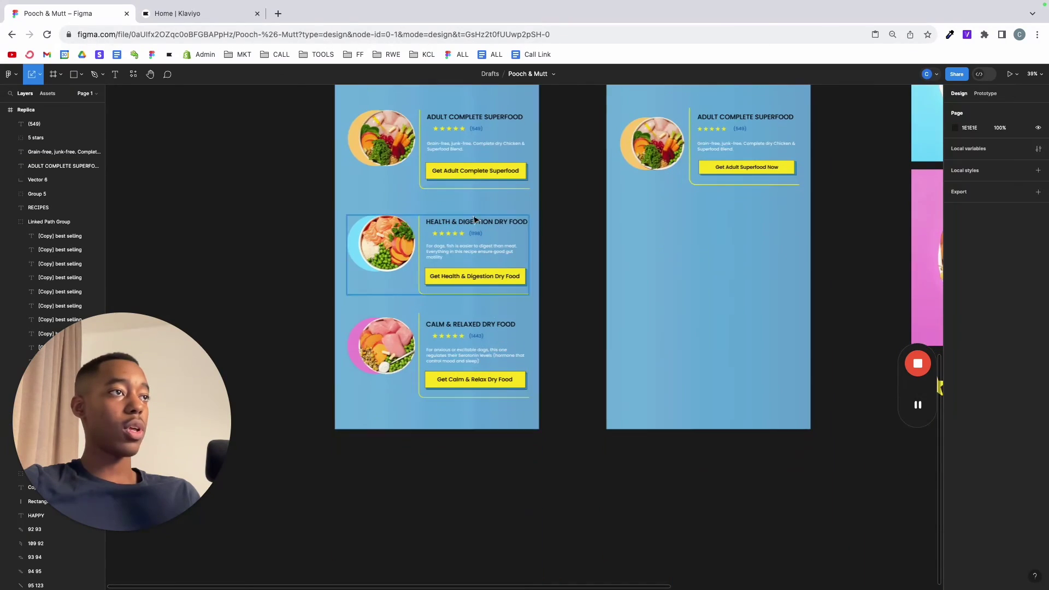
scroll(714, 269, up, 3)
drag(838, 300, 615, 188)
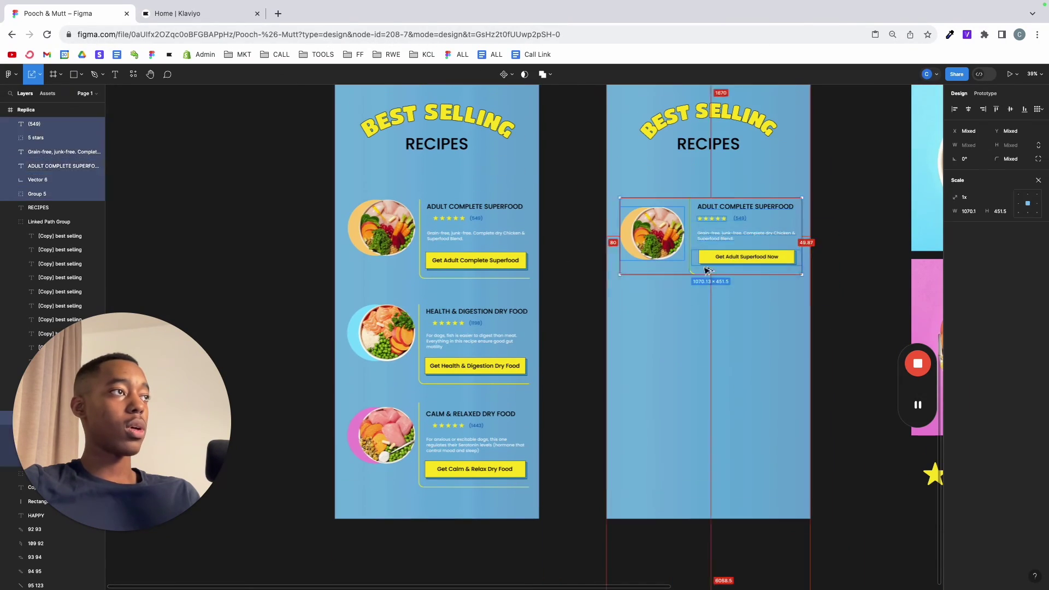
drag(701, 230, 701, 431)
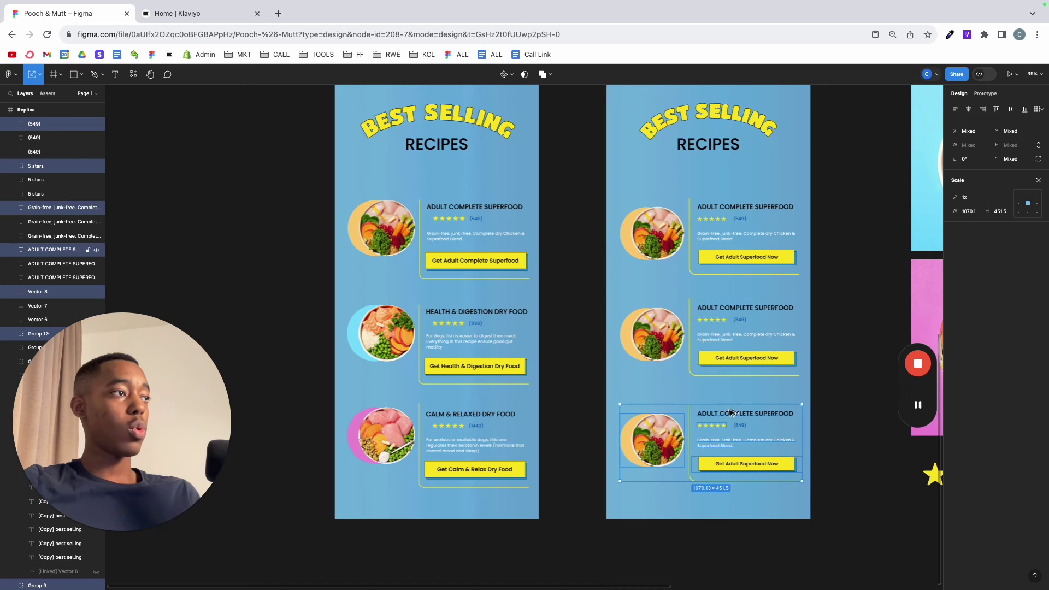
- Recolour the second Replica block's background circle with the light blue sampled from the original's Health & Digestion circle
scroll(753, 395, right, 2)
scroll(753, 394, right, 3)
scroll(361, 388, up, 3)
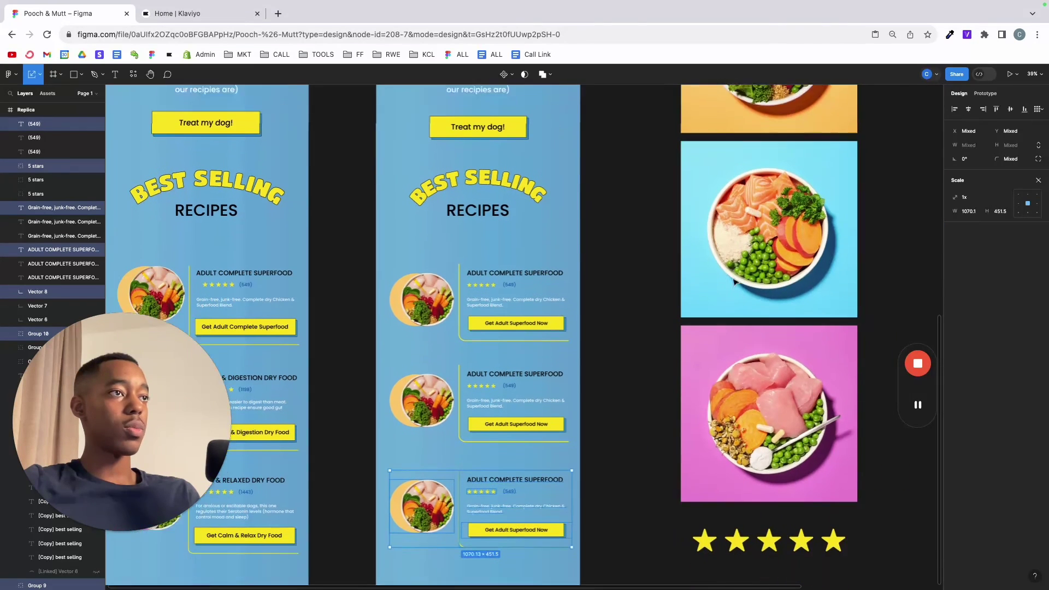
scroll(361, 388, down, 1)
click(401, 376)
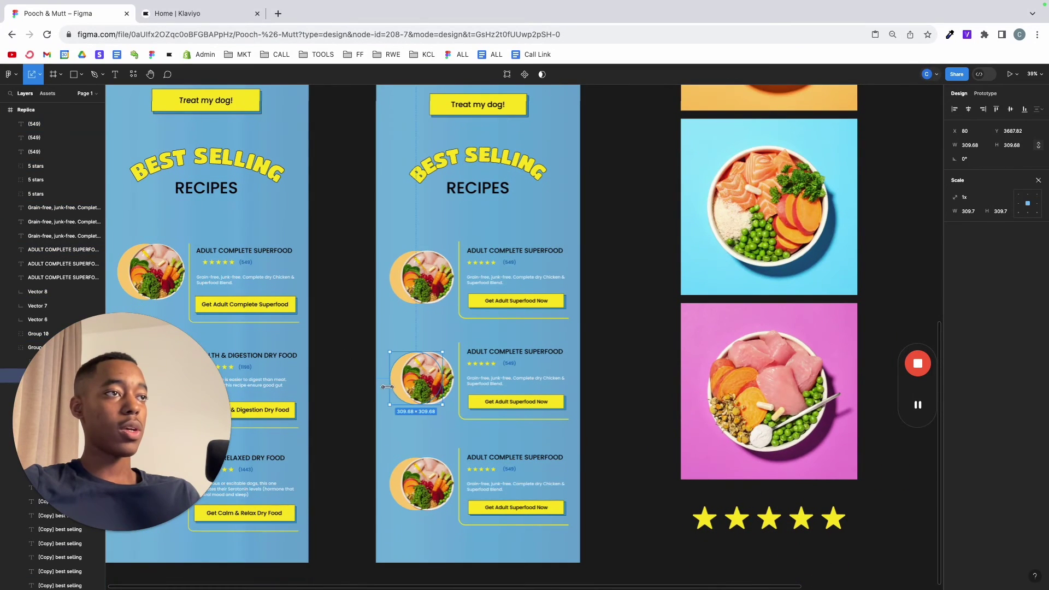
scroll(387, 387, left, 5)
key(i)
click(397, 383)
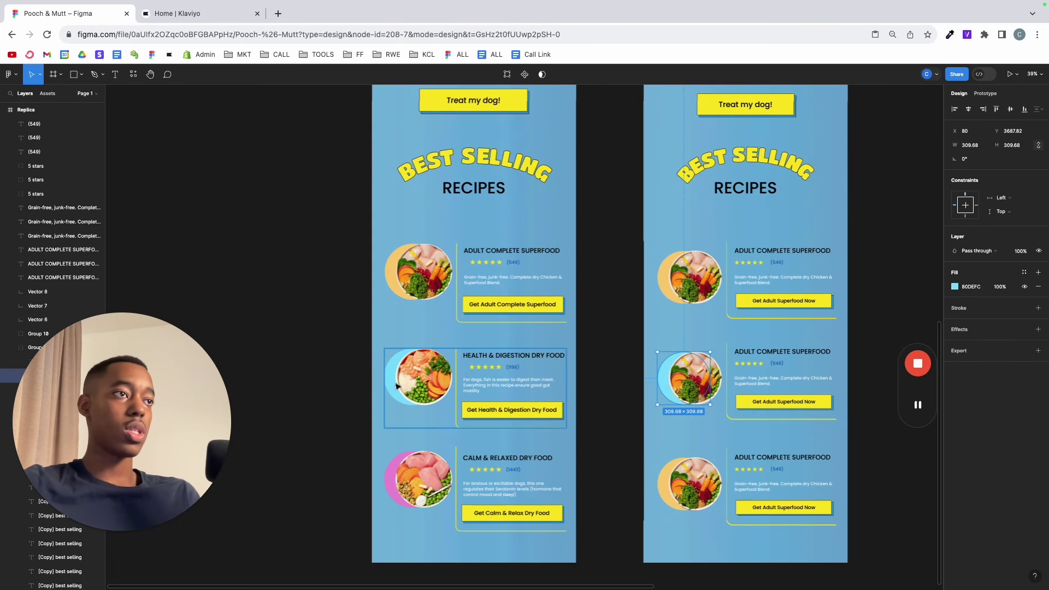
- Recolour the third Replica block's background circle with the pink sampled from the original's Calm & Relaxed circle
scroll(546, 388, down, 3)
click(667, 363)
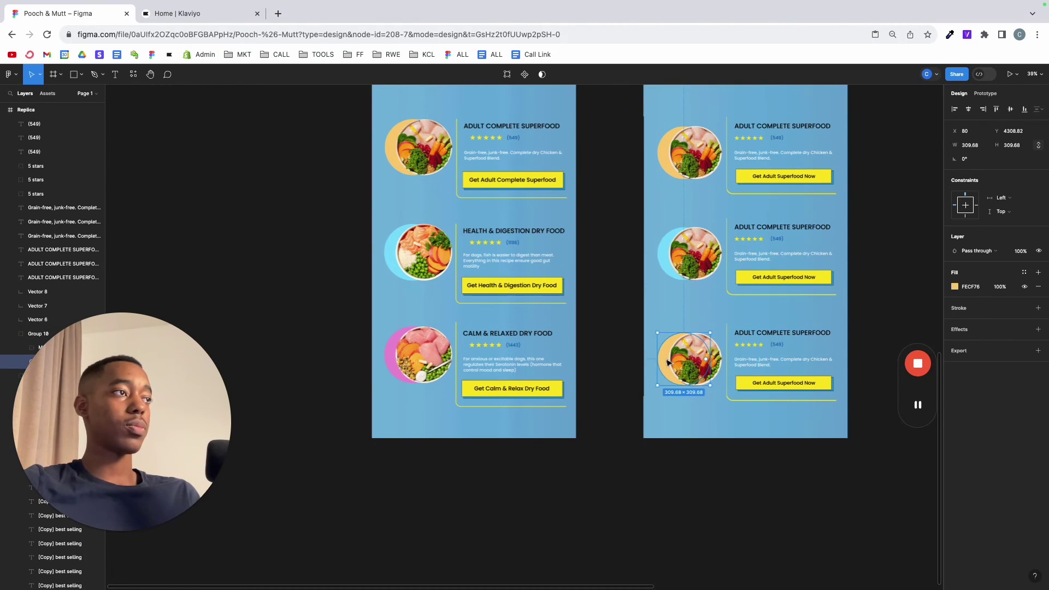
key(i)
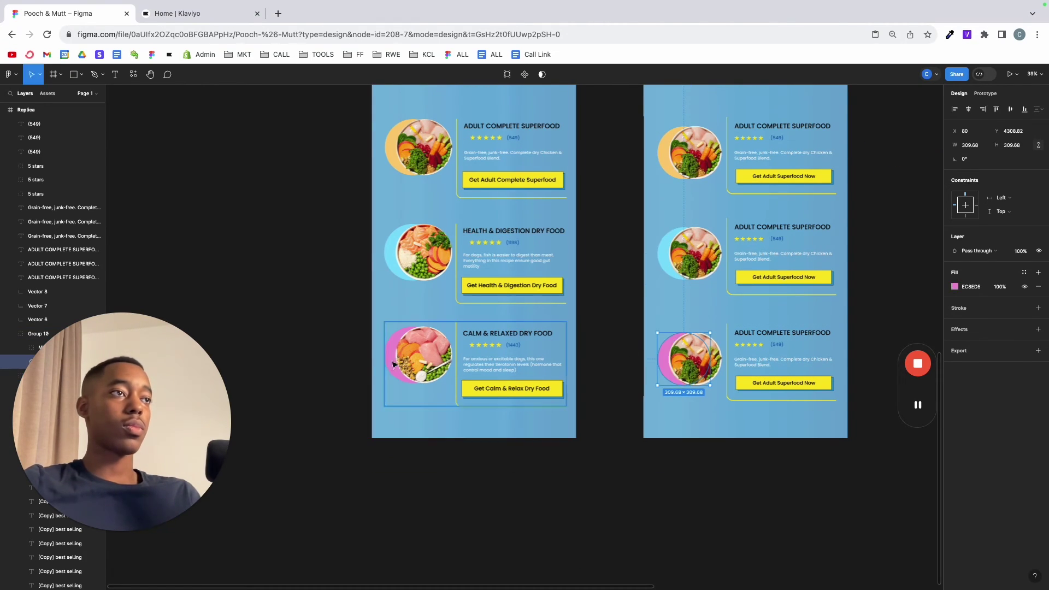
click(396, 356)
- Replace the second Replica block's masked bowl picture with a copy of the blue-background salmon bowl image beside the frame
scroll(594, 343, right, 5)
click(473, 258)
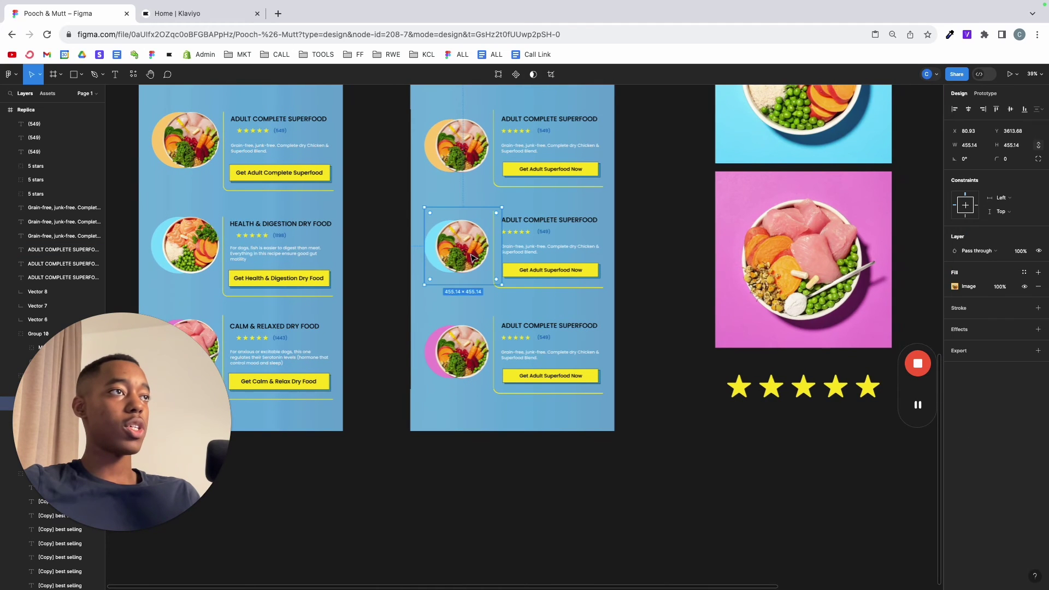
scroll(808, 218, up, 3)
click(812, 211)
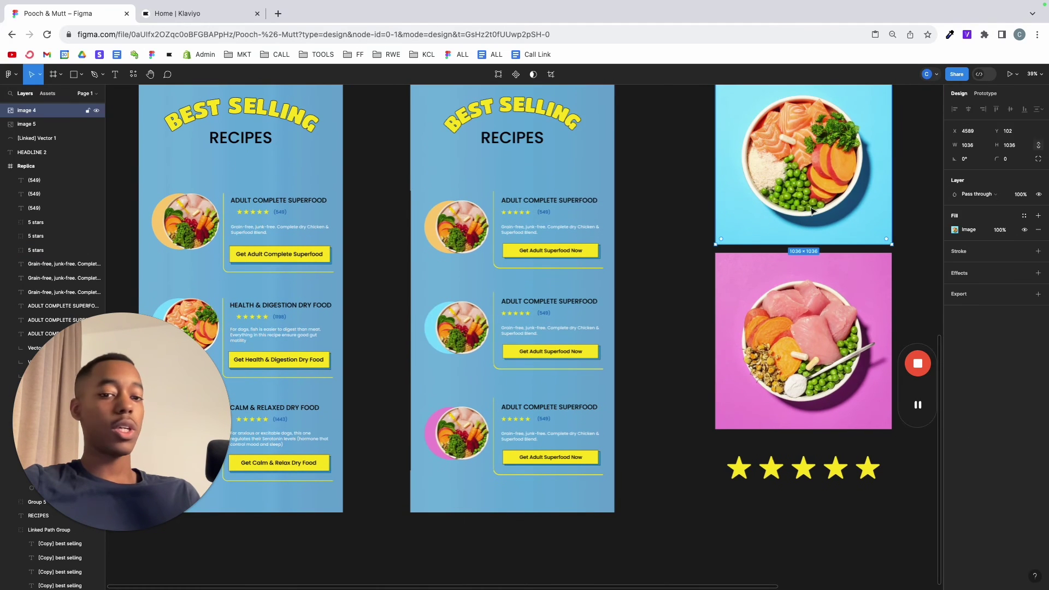
scroll(507, 304, up, 5)
scroll(507, 304, down, 3)
double_click(471, 316)
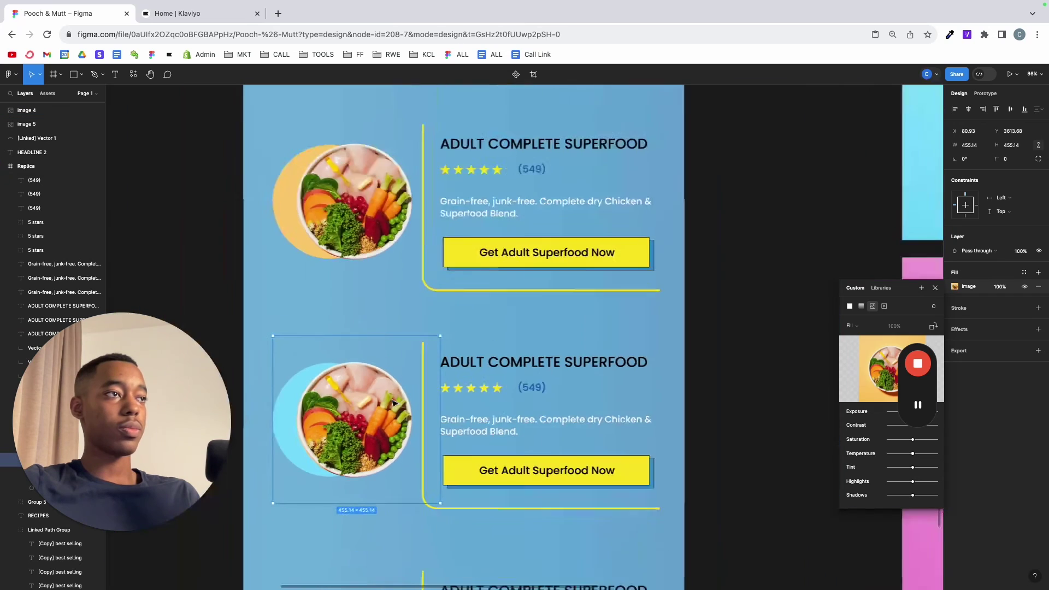
right_click(341, 404)
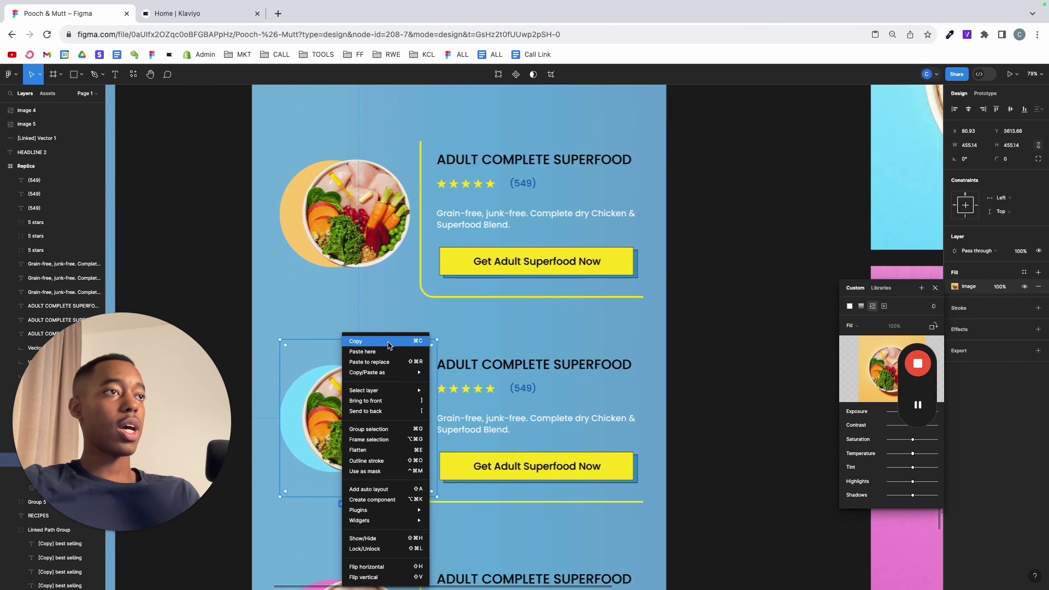
click(391, 363)
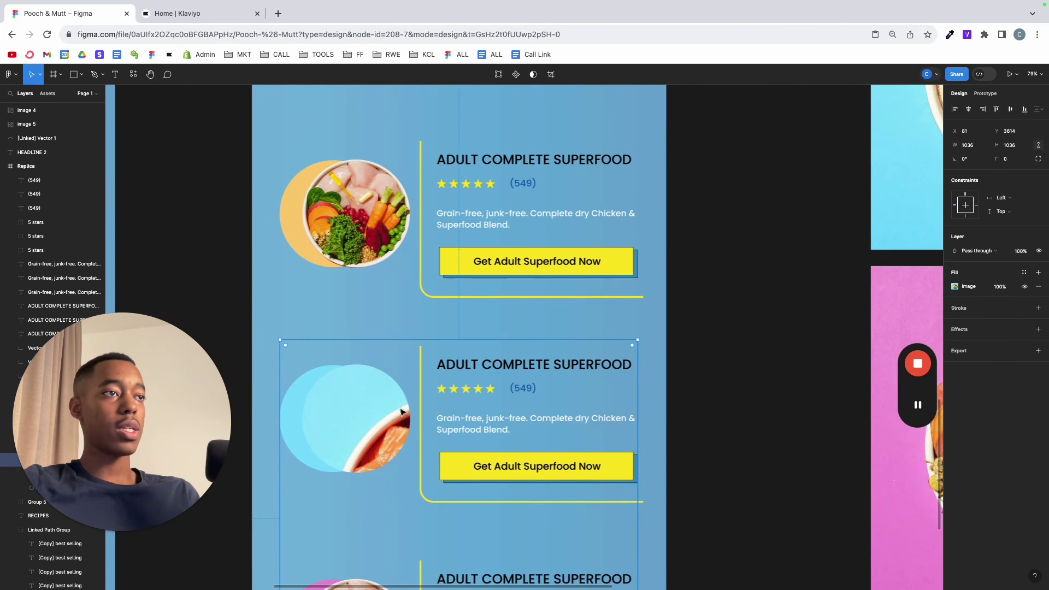
- Scale the second block's salmon bowl image proportionally to 440 × 440 px so that it fits its circular mask
scroll(533, 499, down, 5)
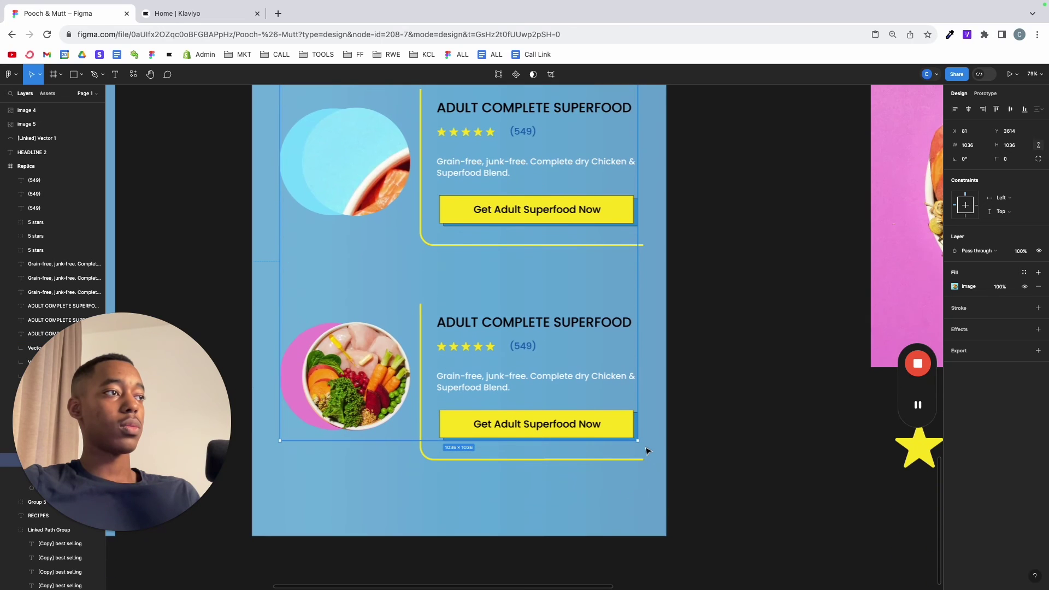
drag(637, 443, 380, 235)
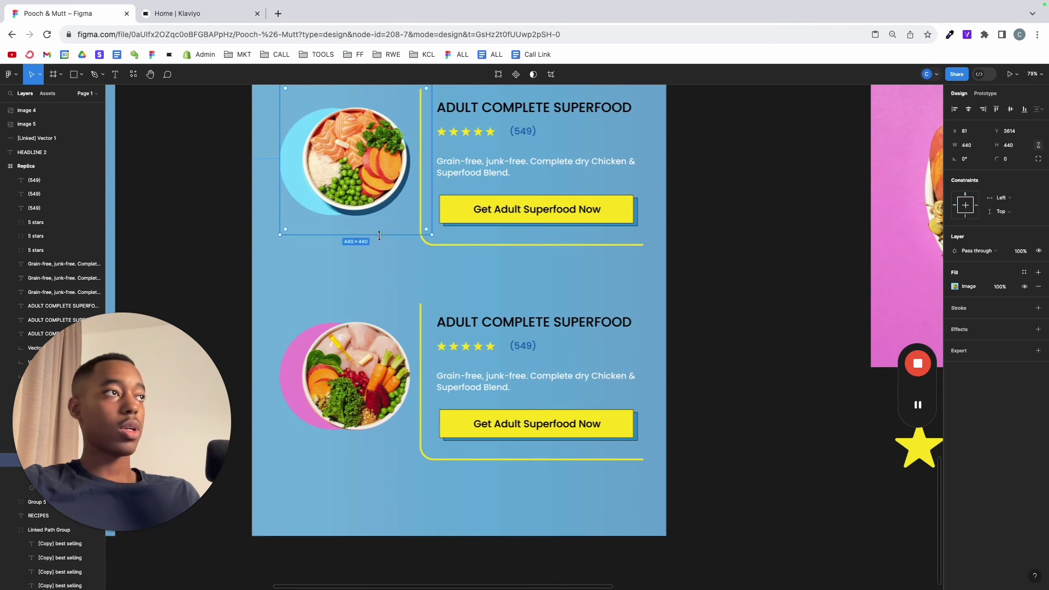
click(665, 186)
- Replace the third Replica block's masked bowl picture with a copy of the pink-background chicken bowl image beside the frame
scroll(705, 215, down, 5)
click(808, 185)
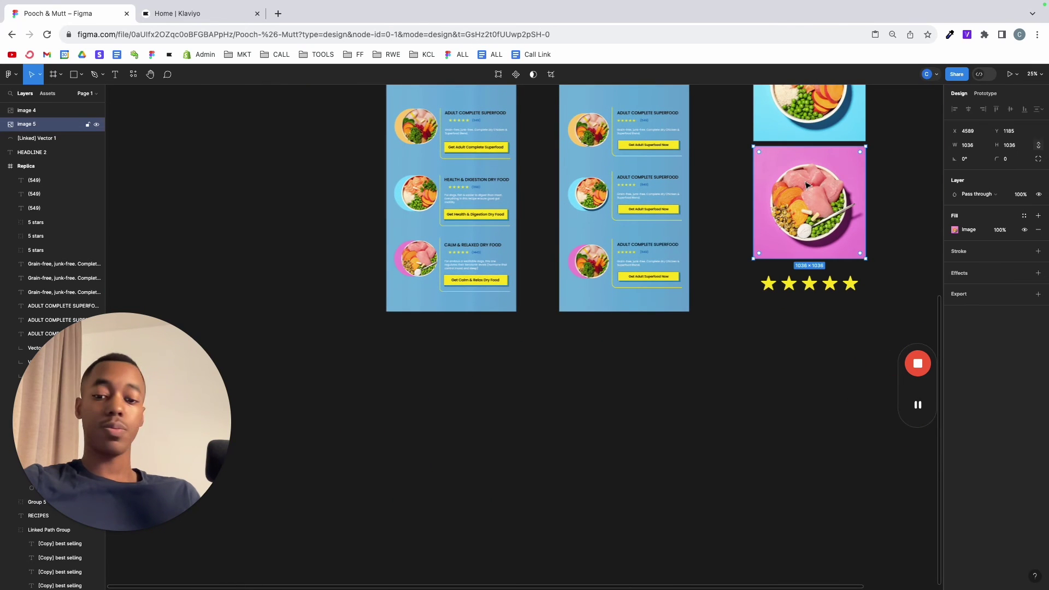
scroll(563, 265, up, 5)
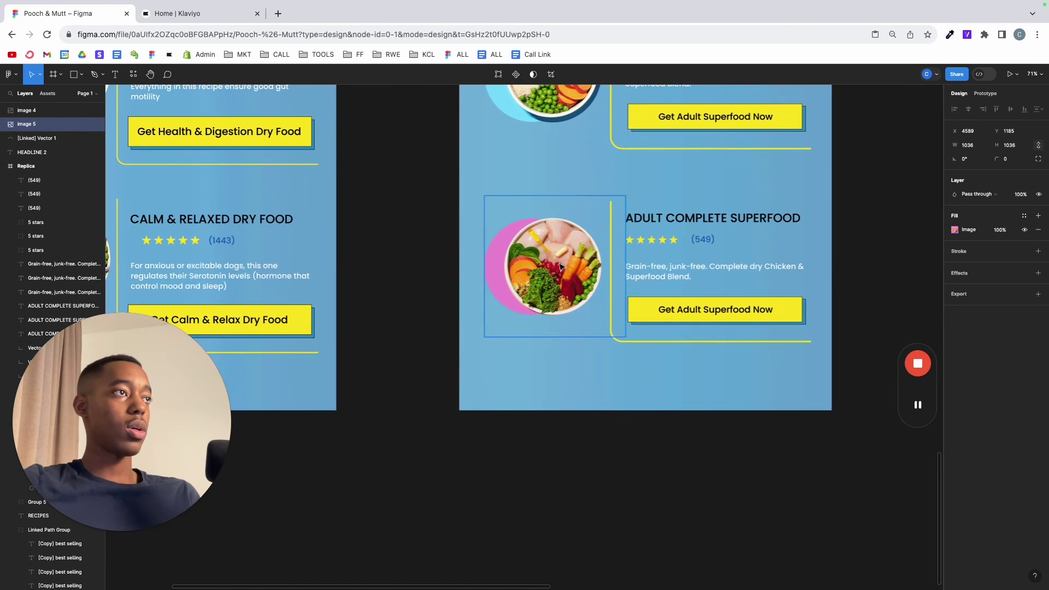
click(561, 266)
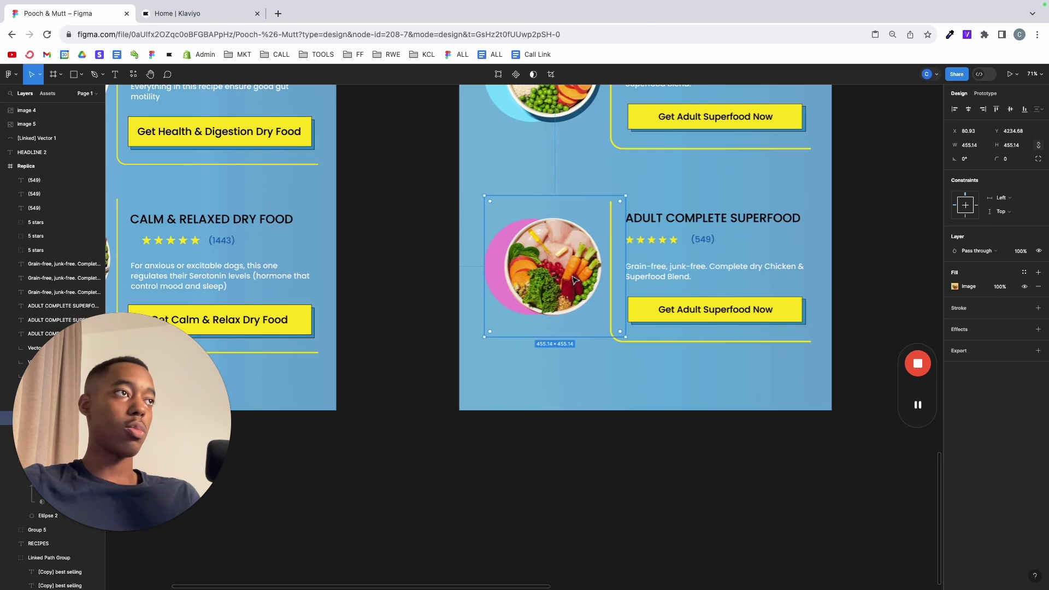
key(ctrl+v)
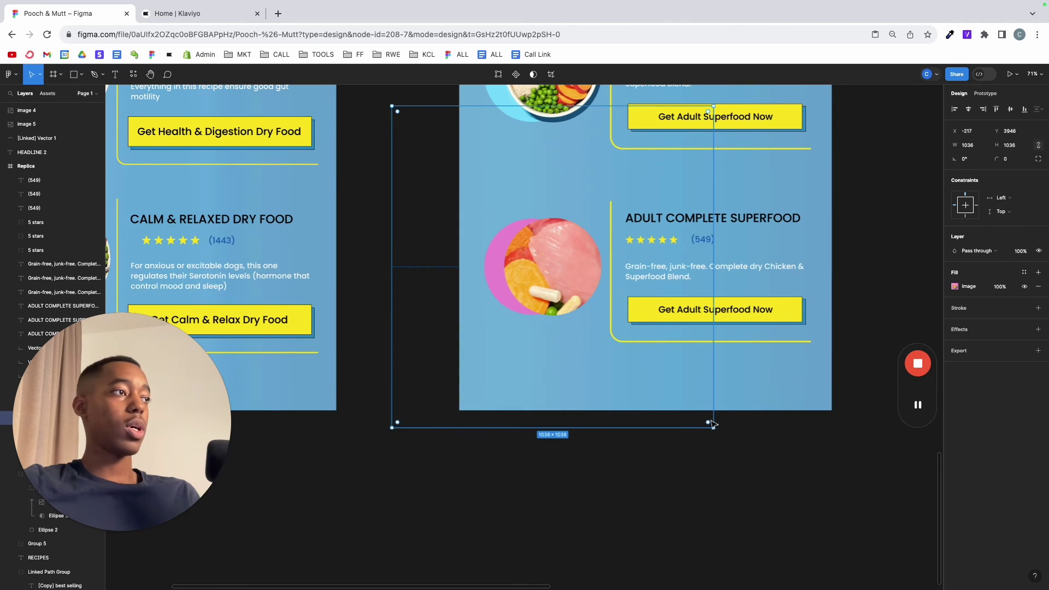
- Scale the third block's chicken bowl image down proportionally until the bowl fills its circular mask
drag(710, 426, 573, 305)
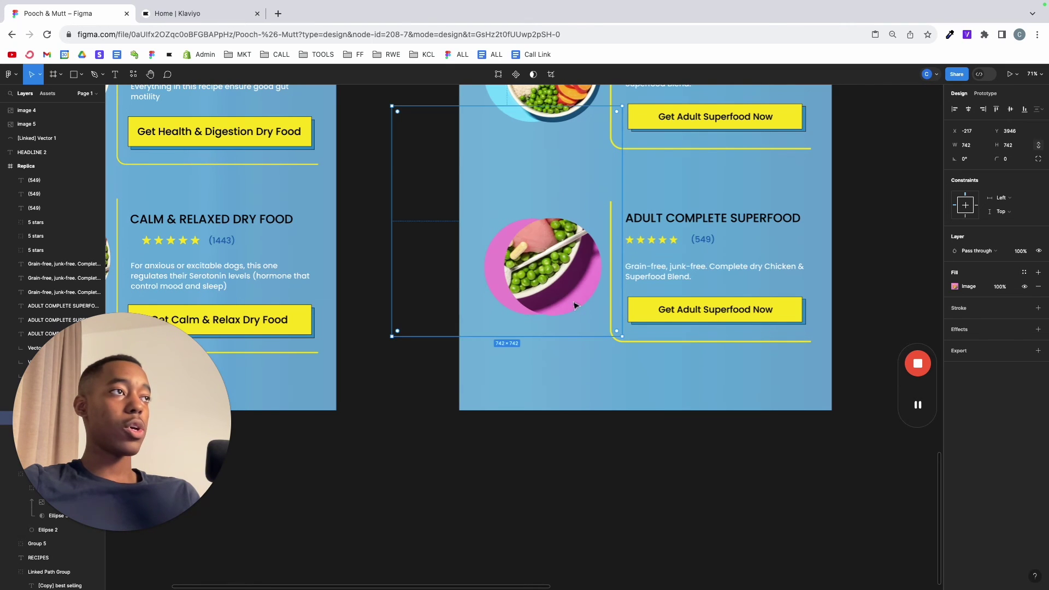
key(ctrl+z)
key(ctrl+z)
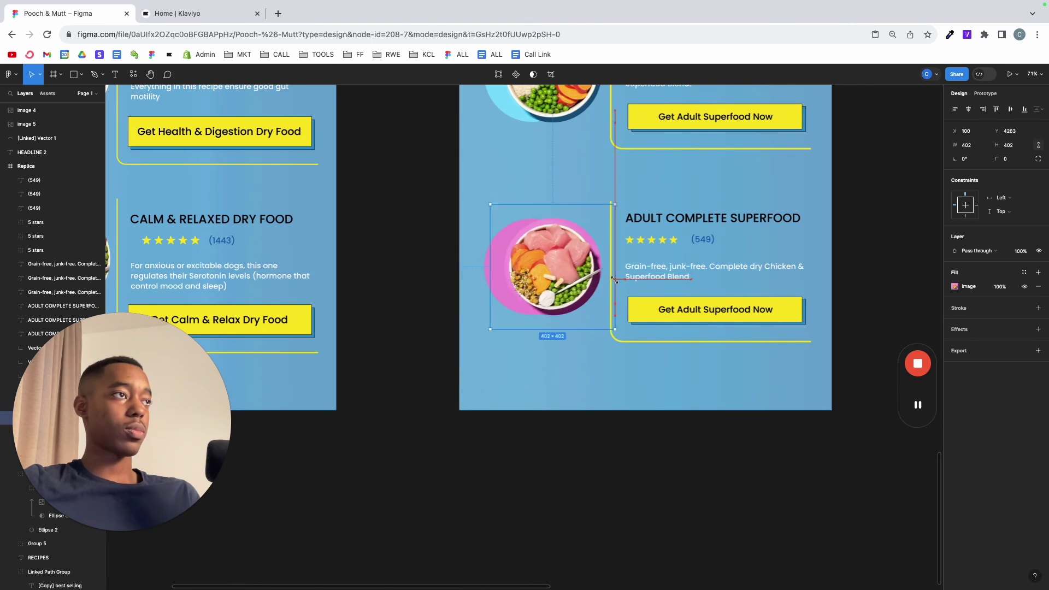
scroll(560, 259, up, 10)
drag(532, 494, 533, 529)
key(shift+1)
click(524, 500)
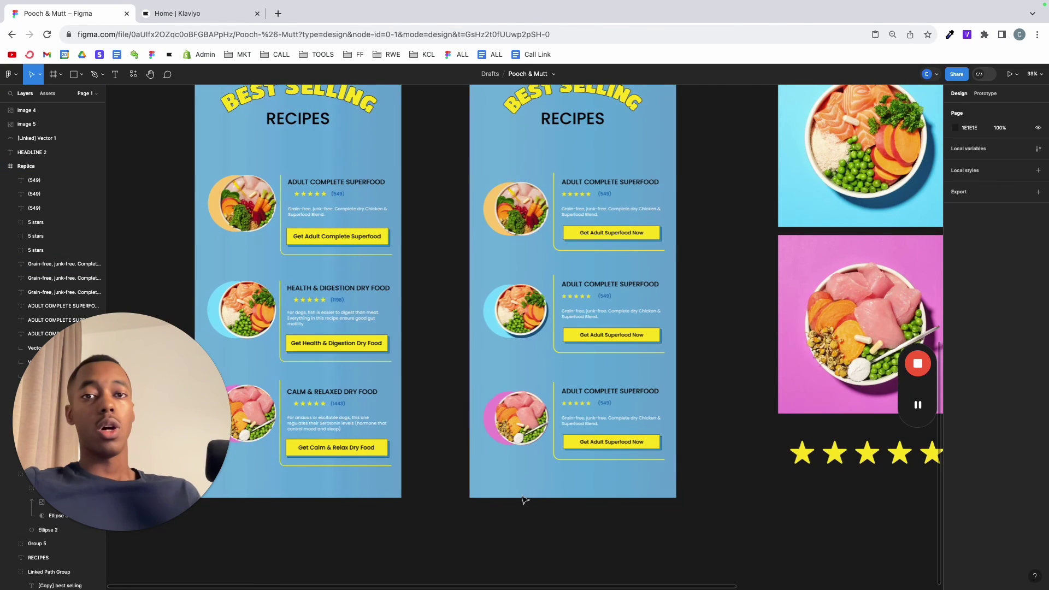
- Group the elements of each of the Replica's three product blocks into a separate group per block
scroll(535, 496, up, 4)
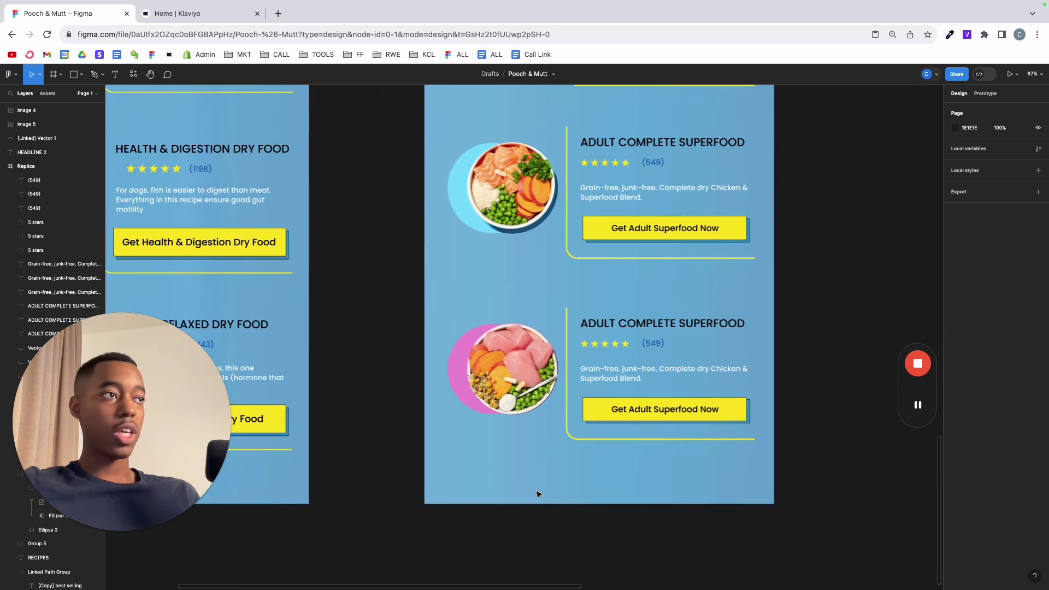
drag(360, 450, 877, 300)
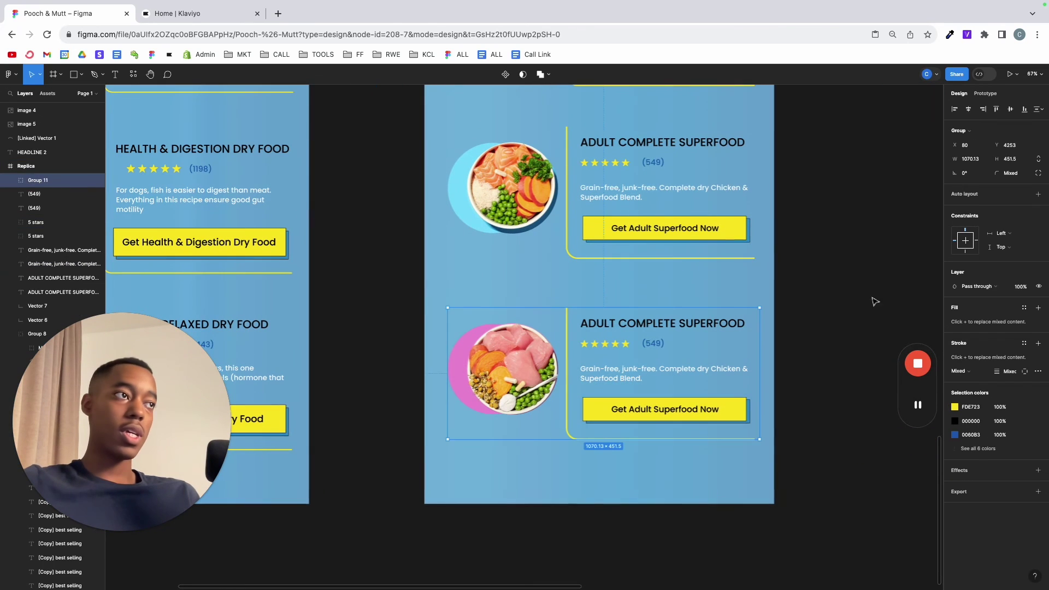
scroll(561, 285, up, 1)
scroll(561, 285, up, 1)
drag(369, 359, 816, 214)
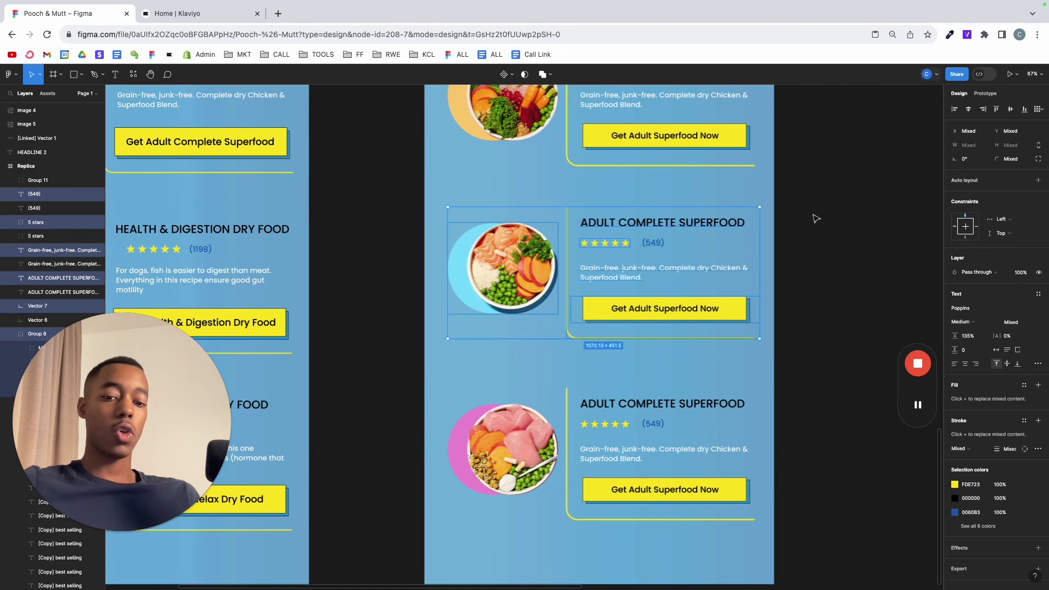
scroll(684, 216, up, 4)
key(Escape)
drag(380, 357, 814, 214)
click(814, 214)
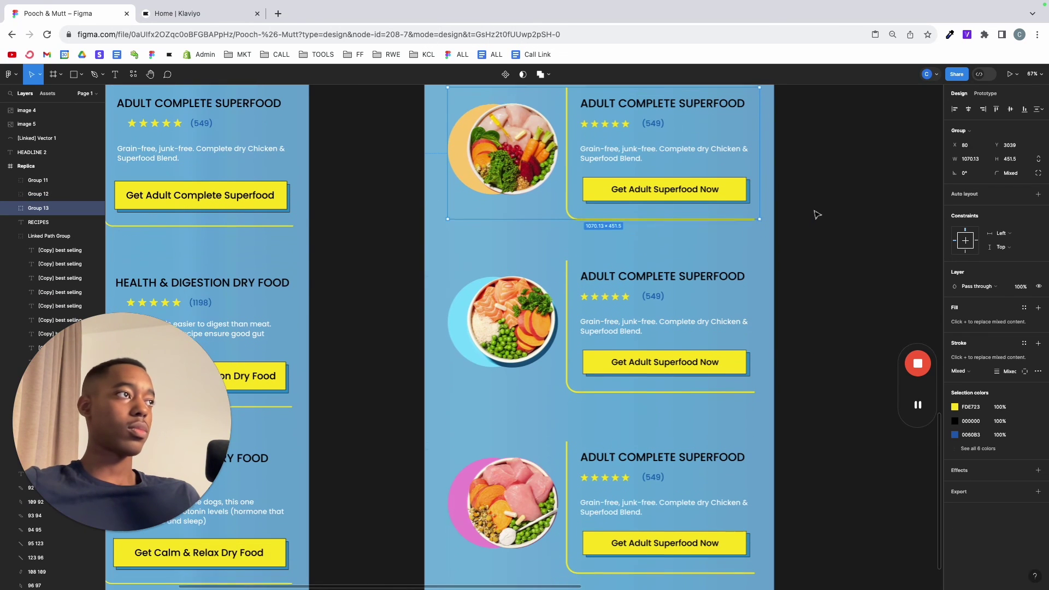
- Distribute the three product groups evenly in the vertical direction and set the spacing between them to 131
scroll(814, 214, down, 3)
drag(799, 485, 697, 162)
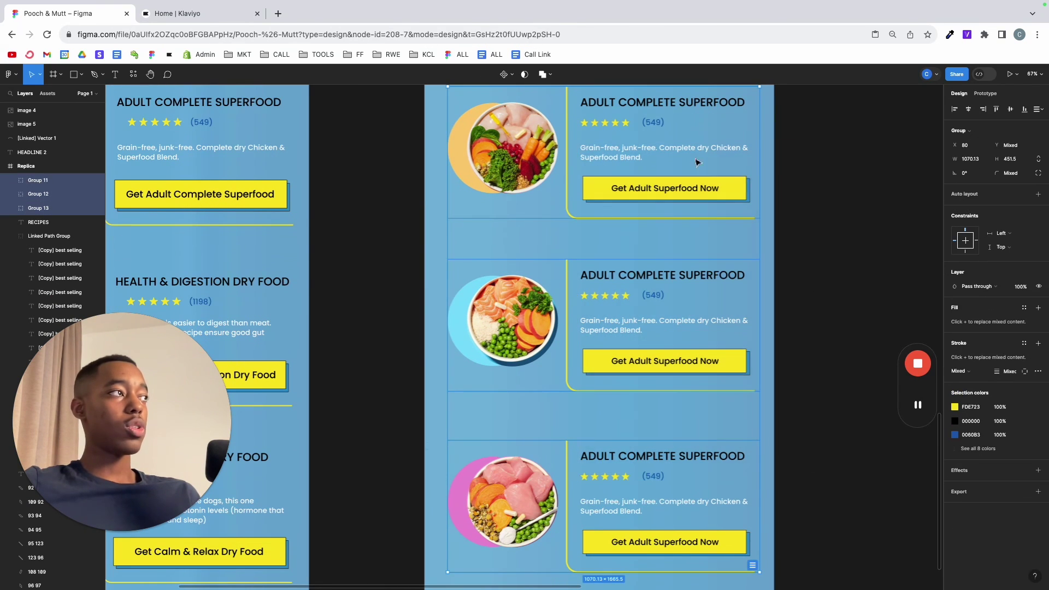
click(1038, 110)
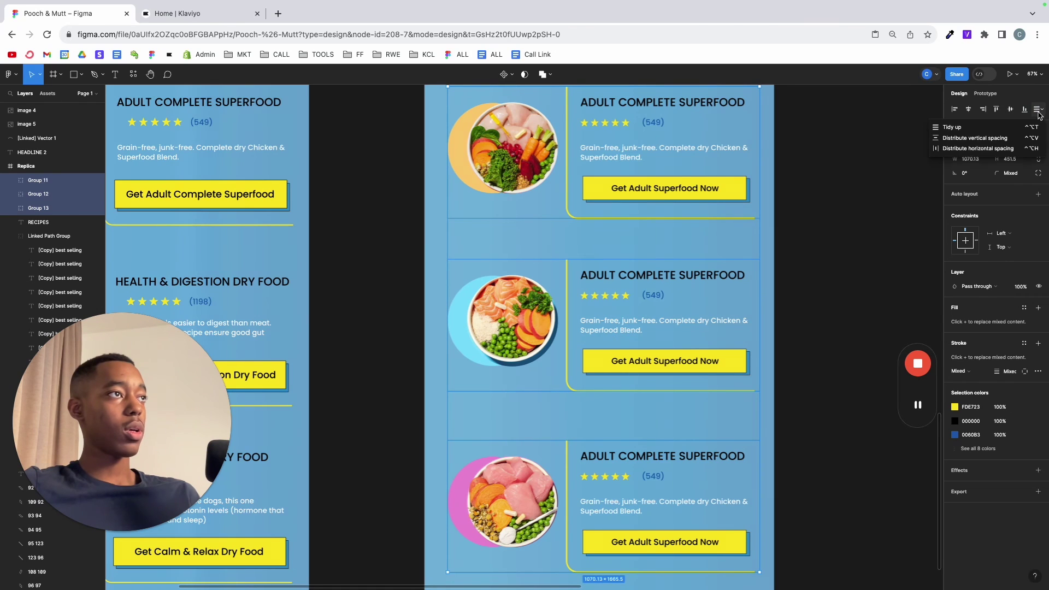
click(991, 138)
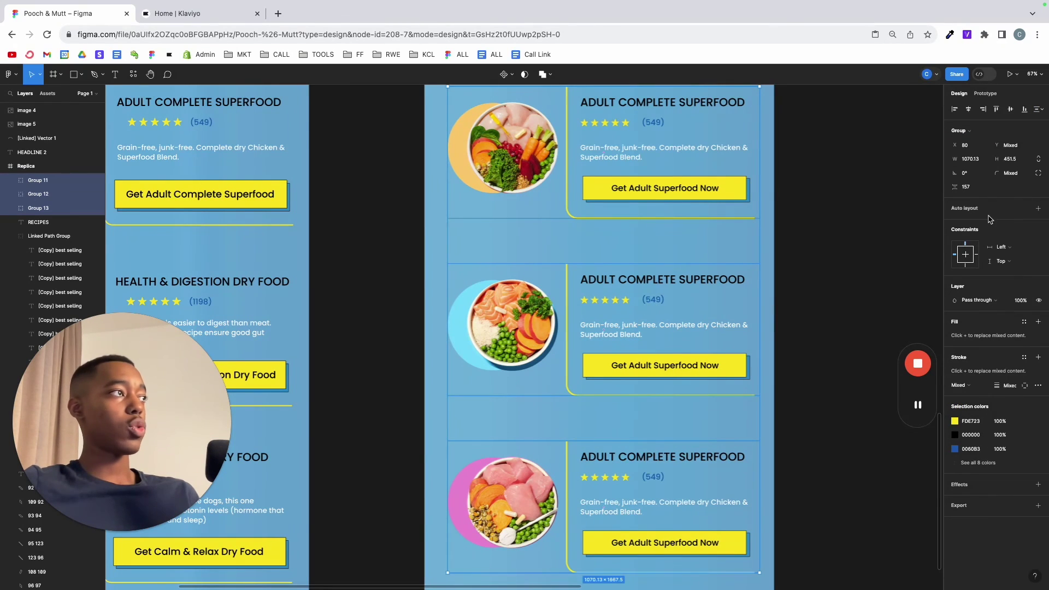
drag(955, 186, 934, 200)
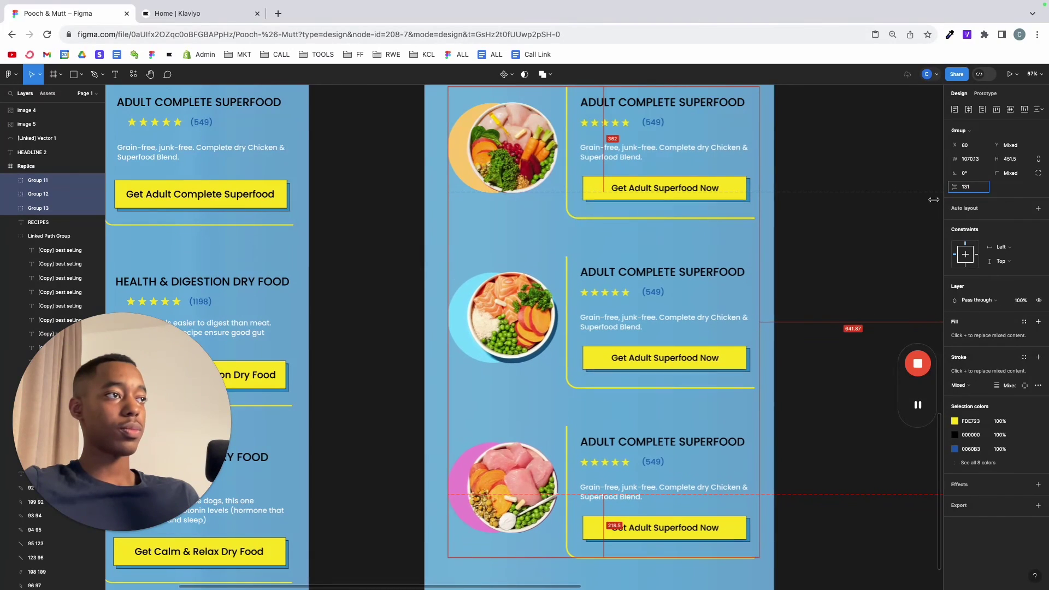
key(ctrl+super+f)
click(848, 228)
- Combine the three product groups into one group and centre it horizontally in the Replica frame
scroll(818, 261, down, 5)
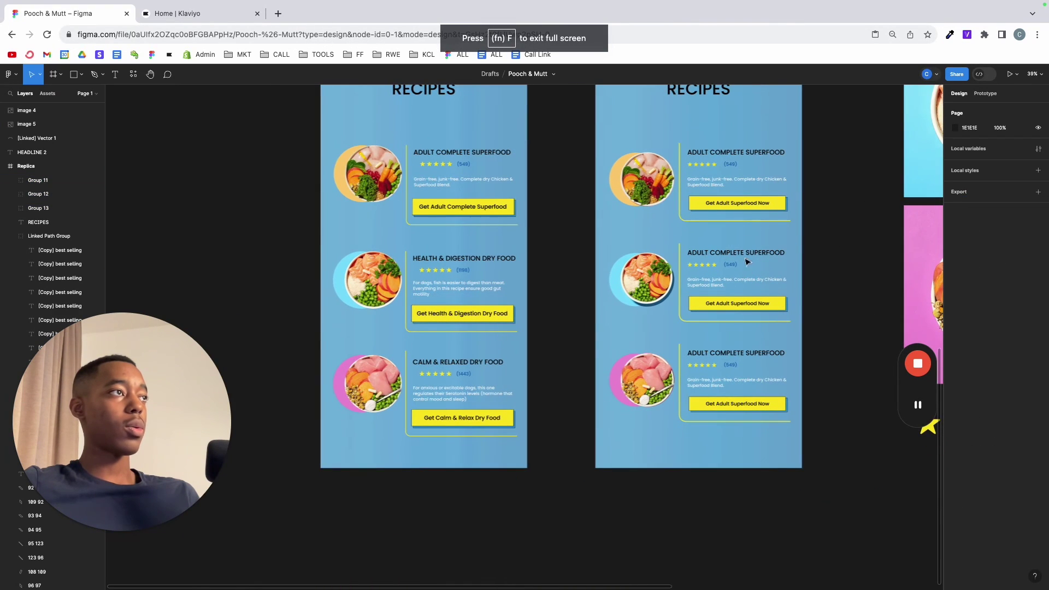
drag(850, 164, 802, 382)
key(super+g)
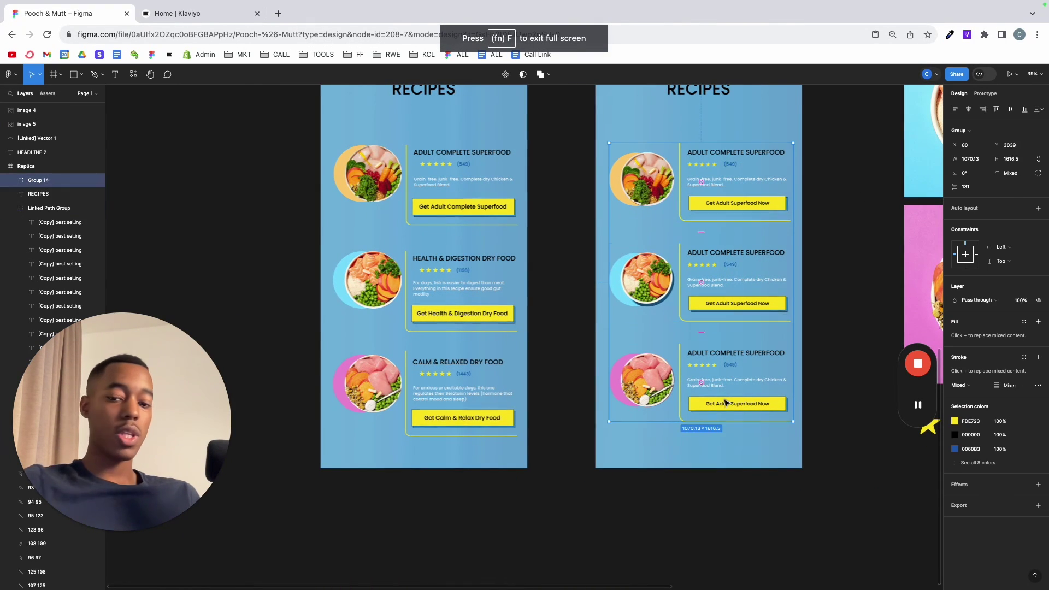
click(972, 111)
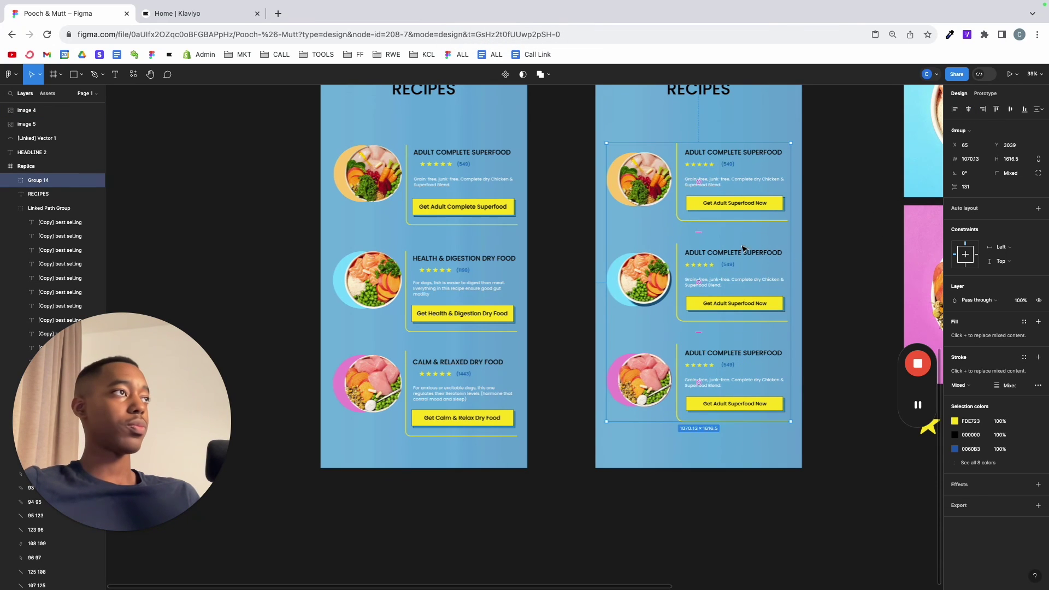
- Move the combined product group slightly up to Y 3022 within the Replica frame
drag(740, 247, 749, 206)
key(super+z)
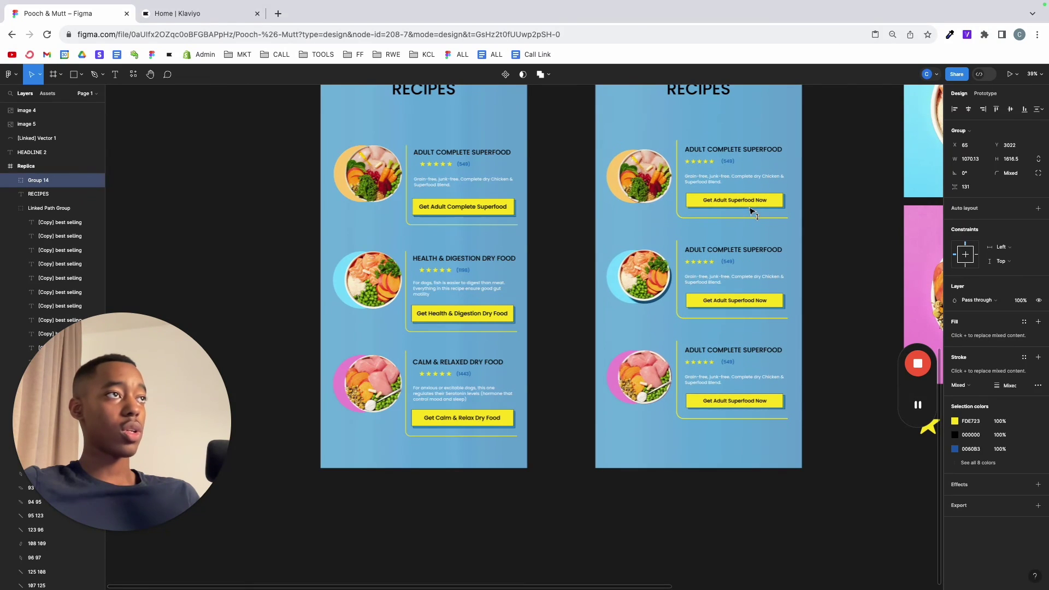
click(809, 207)
key(shift+1)
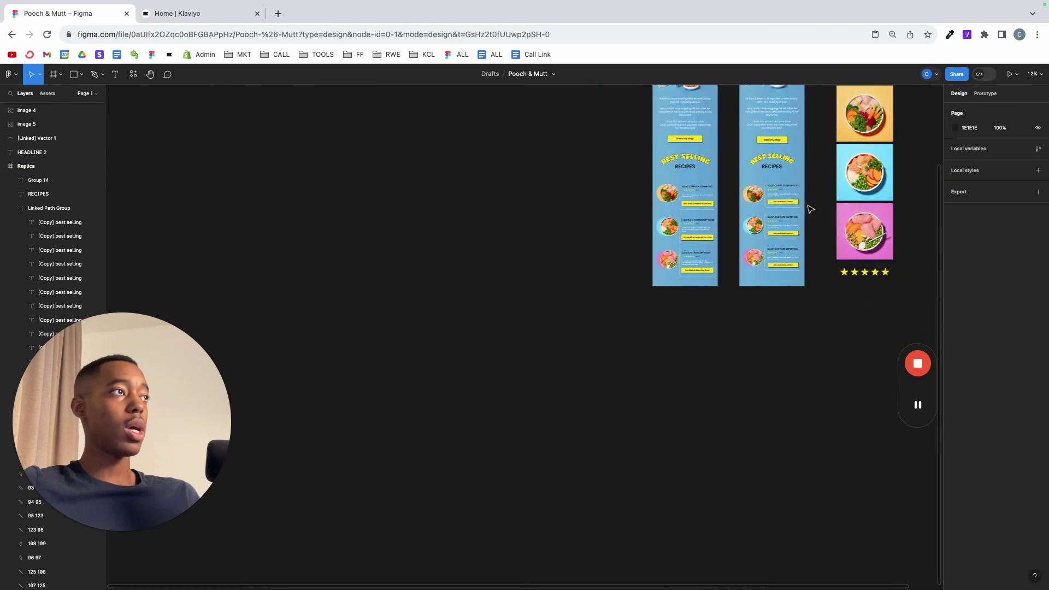
scroll(806, 227, right, 5)
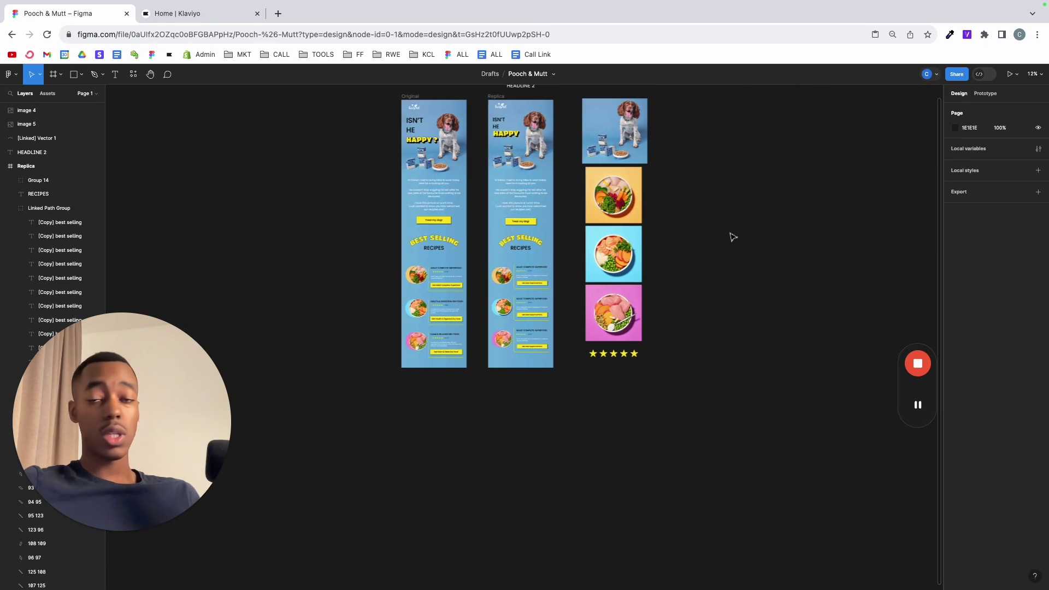